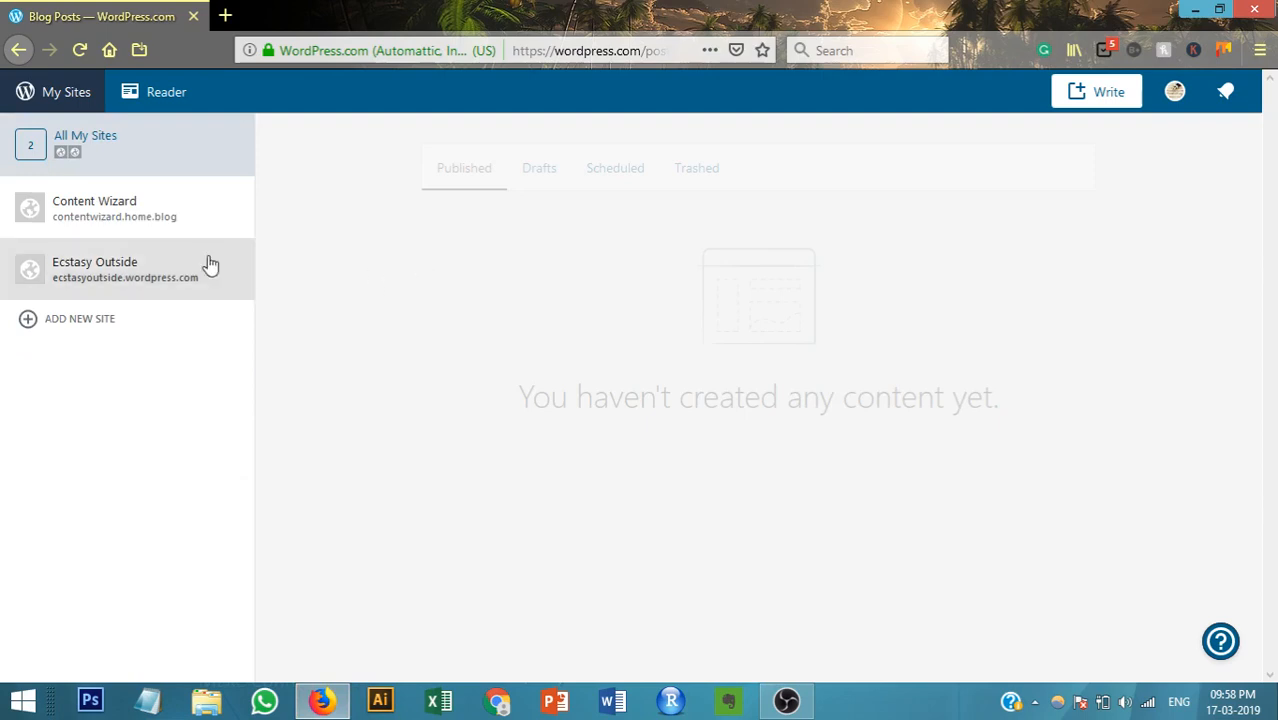
Switch to the Ecstasy Outside site and tick off "Create a site" and "Name the site" in the to-do list.
click(131, 287)
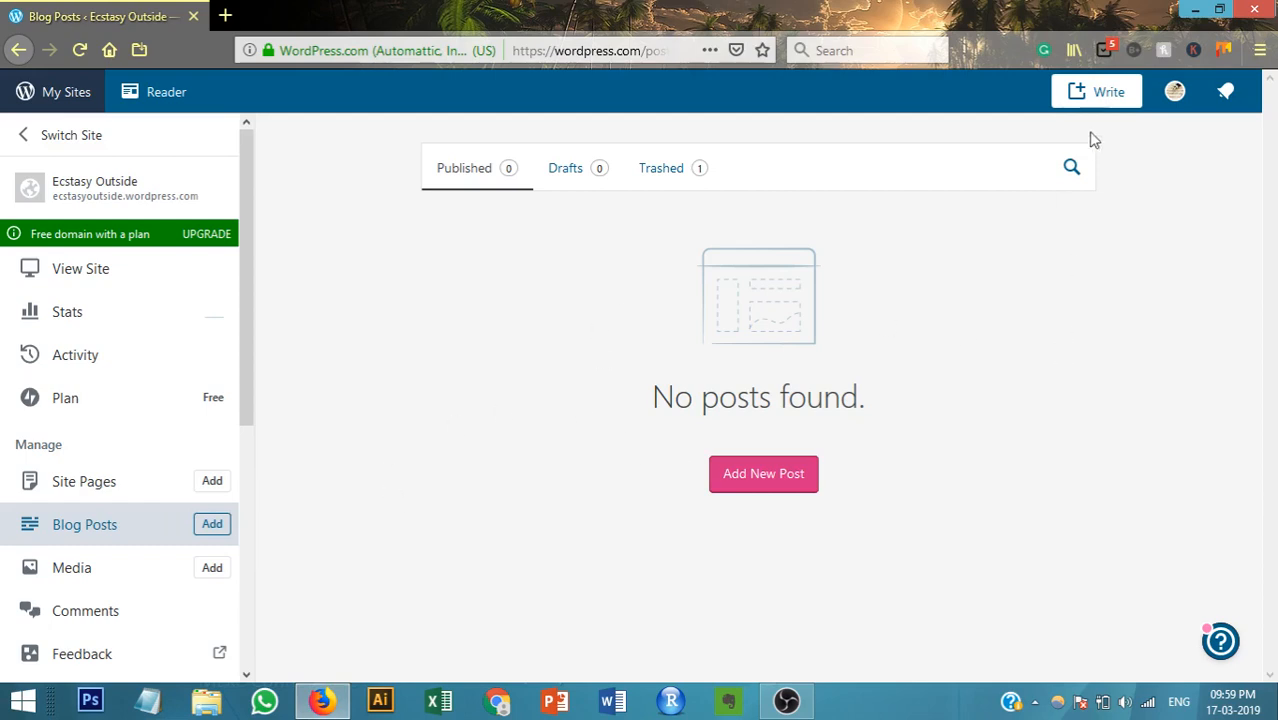
click(1103, 50)
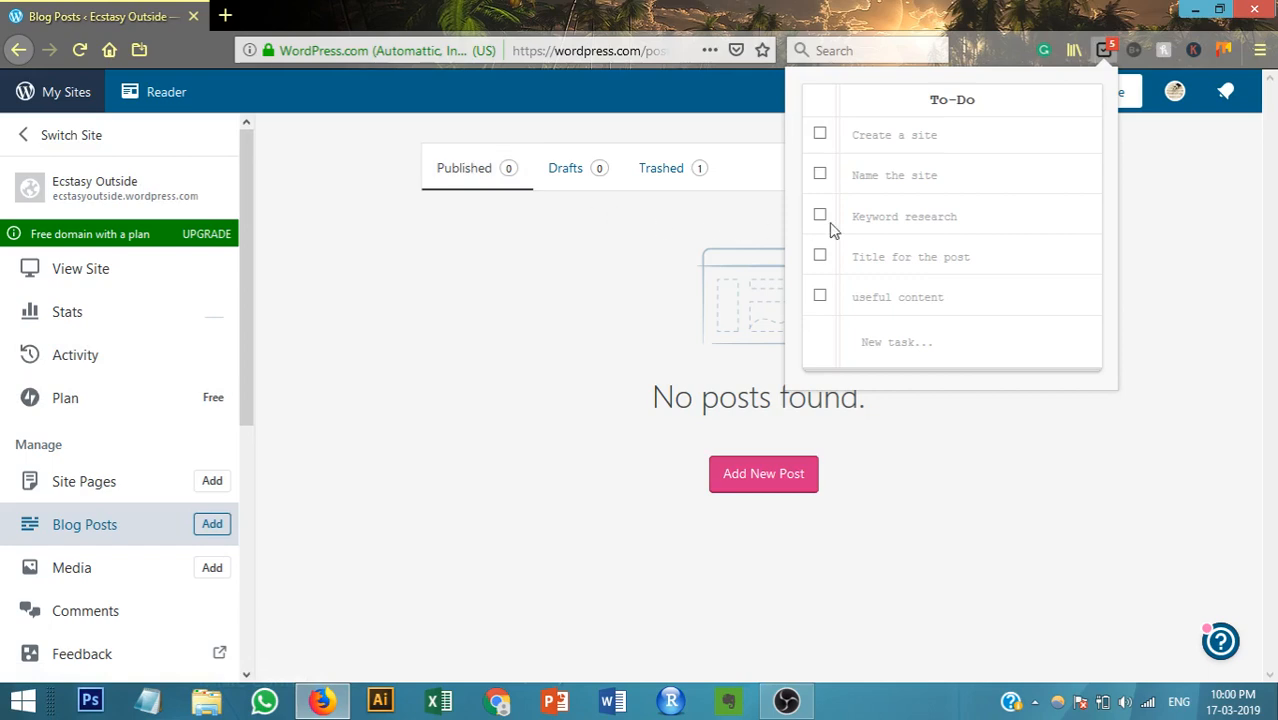
click(821, 135)
click(820, 176)
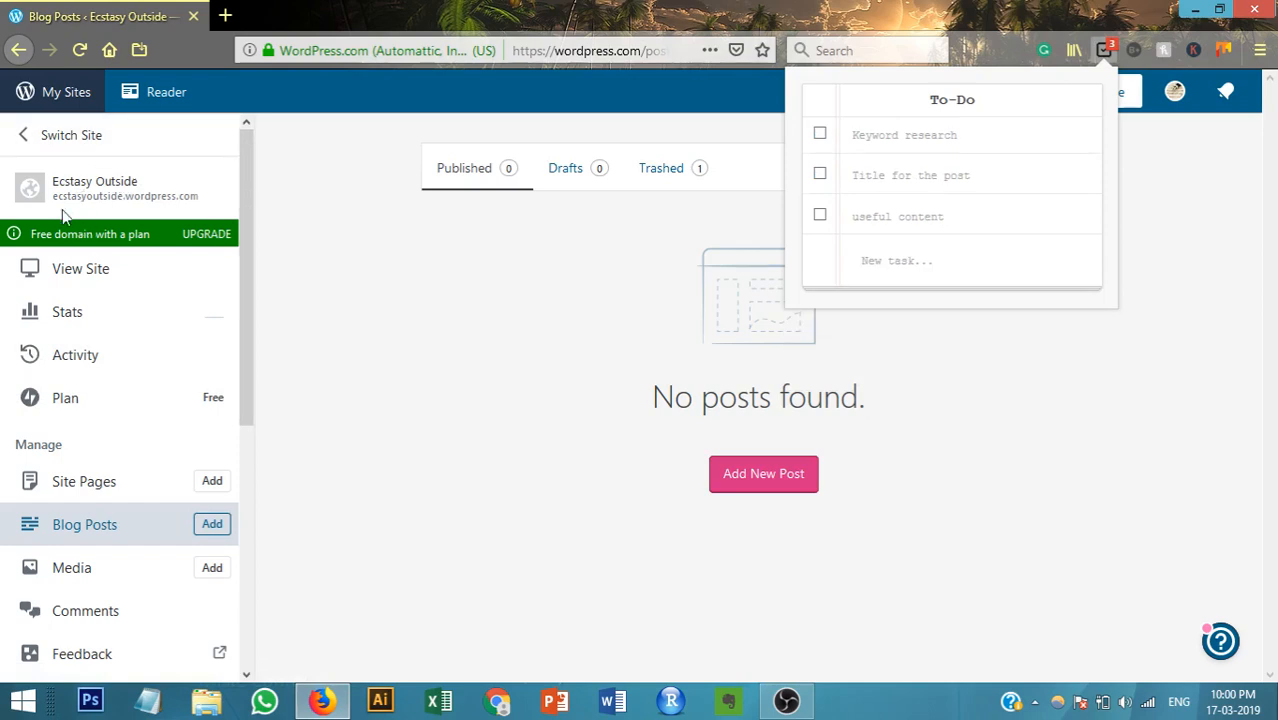
Preview the Ecstasy Outside site in the dashboard and look over its home page from title to footer.
click(100, 272)
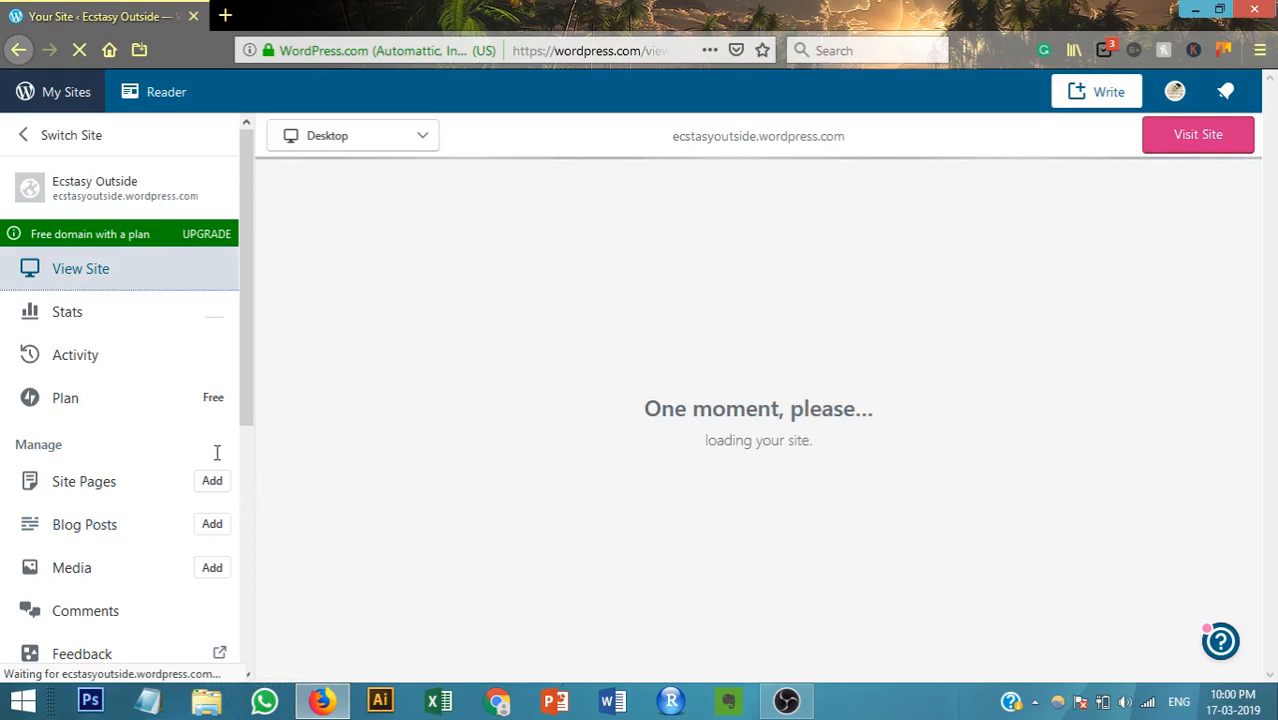
scroll(216, 452, down, 4)
scroll(231, 445, up, 4)
scroll(900, 438, down, 2)
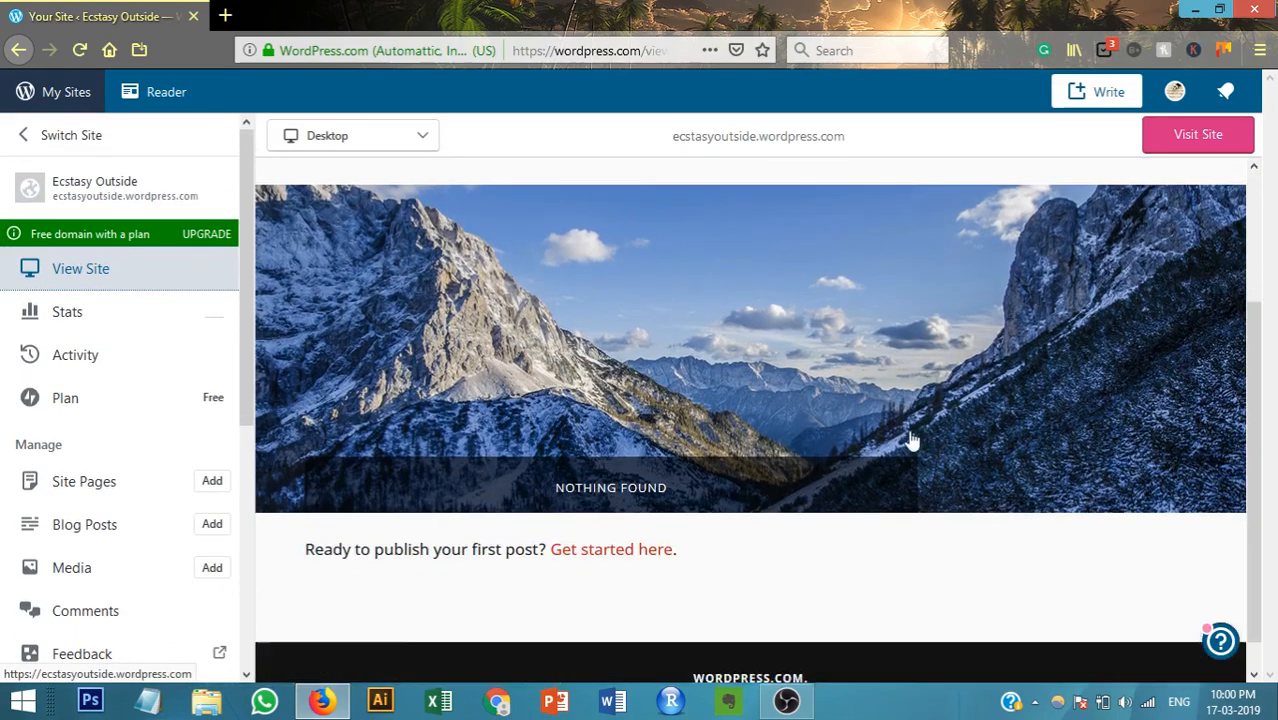
scroll(1027, 434, up, 3)
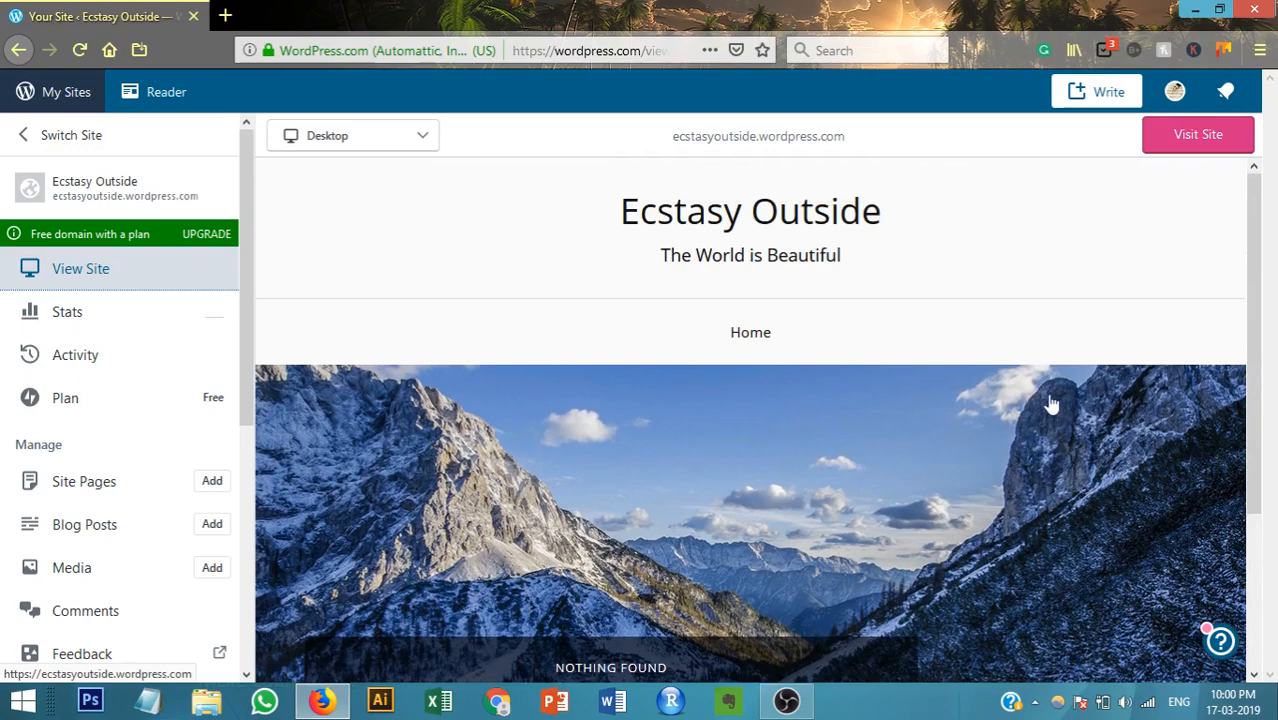
scroll(1207, 337, down, 3)
Visit the live Ecstasy Outside site and examine its title, tagline, header image and content area.
click(1198, 134)
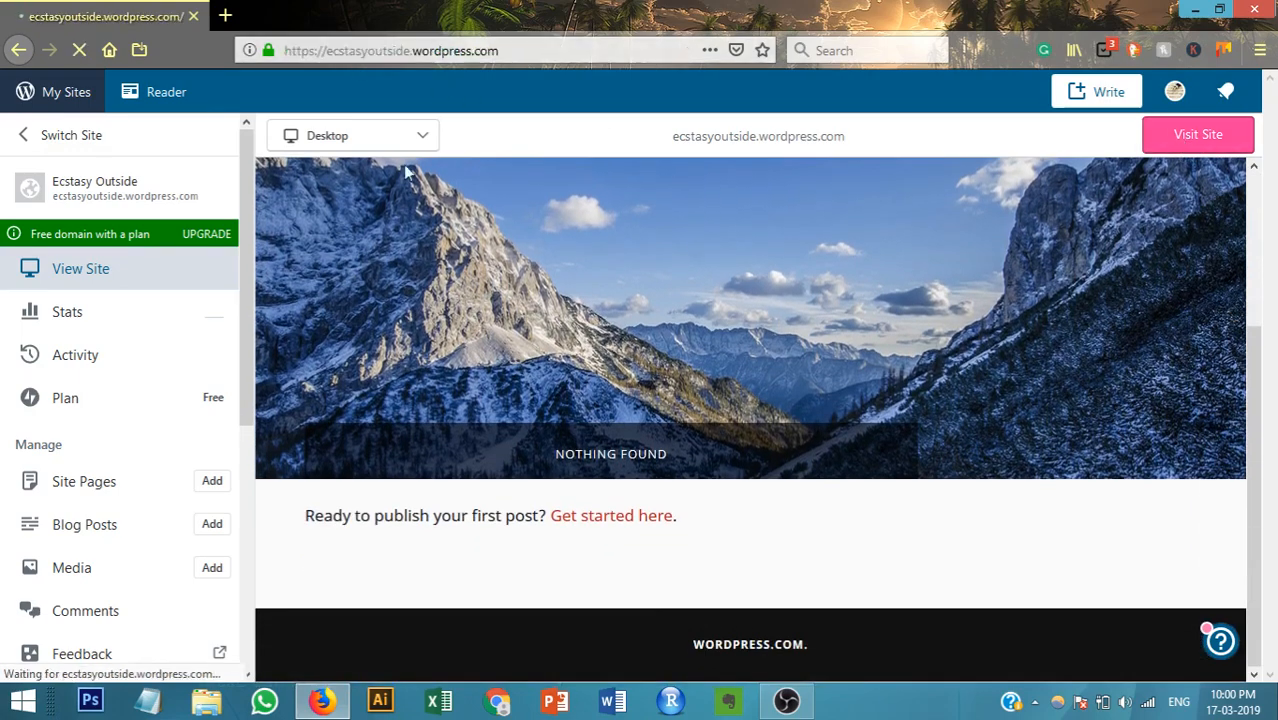
scroll(830, 410, down, 2)
scroll(866, 430, up, 1)
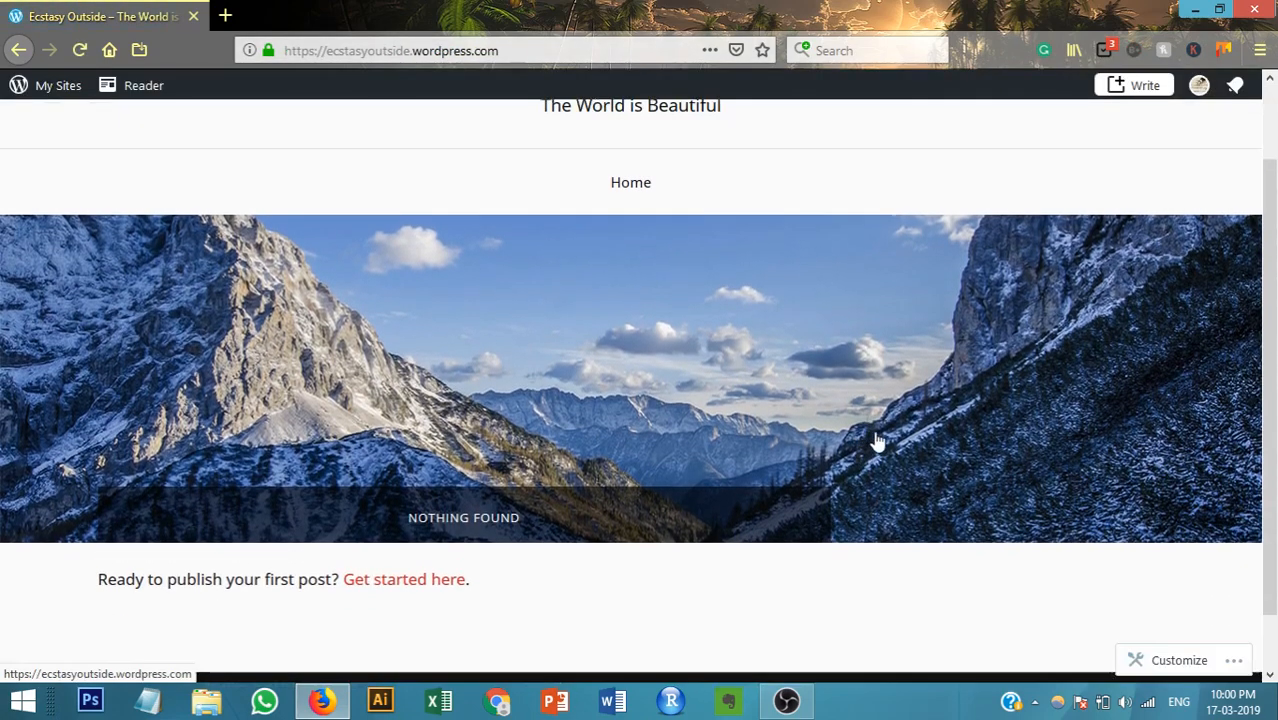
scroll(850, 450, down, 2)
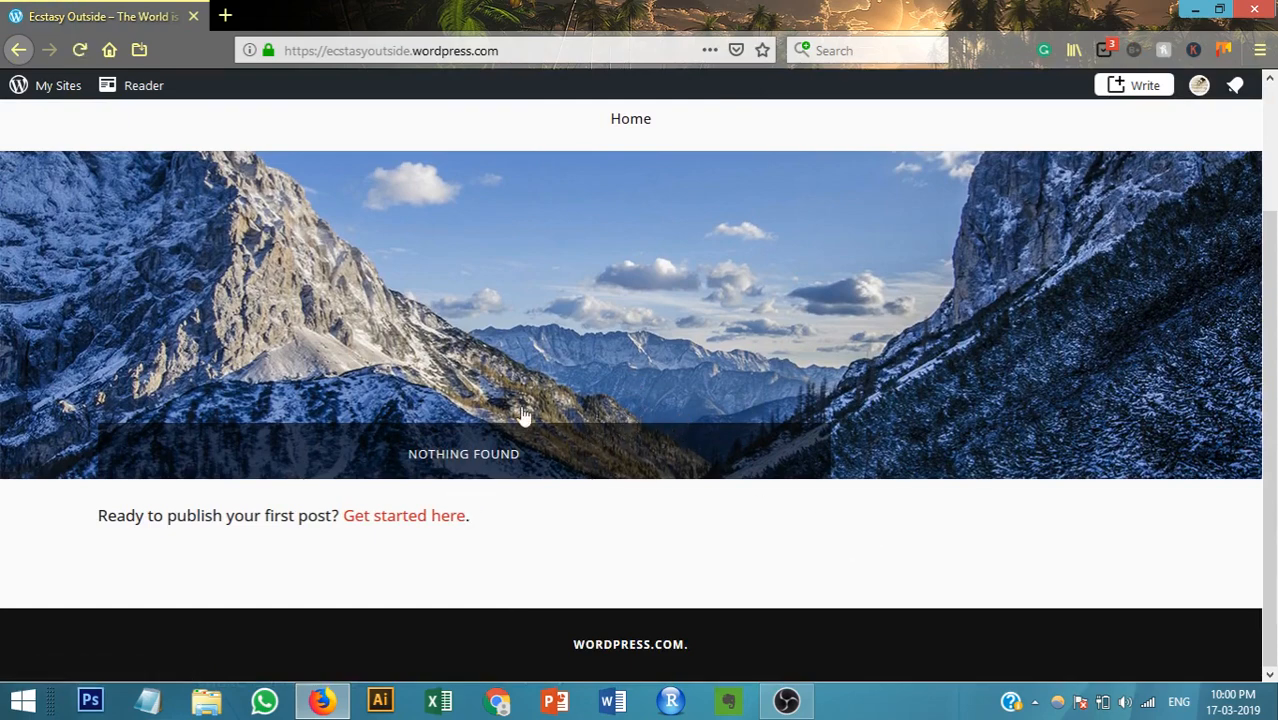
scroll(437, 379, up, 2)
scroll(450, 370, down, 2)
scroll(488, 345, up, 2)
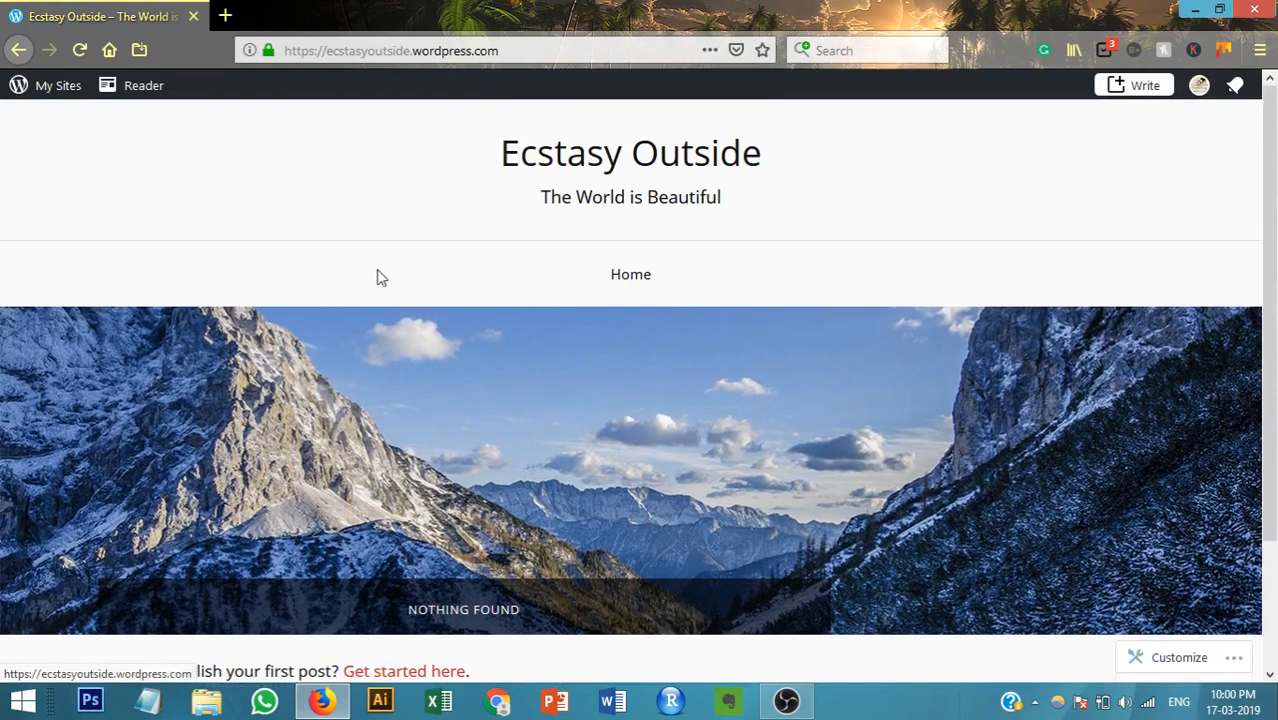
Open the Site Identity settings in the customizer for the Ecstasy Outside site.
click(45, 93)
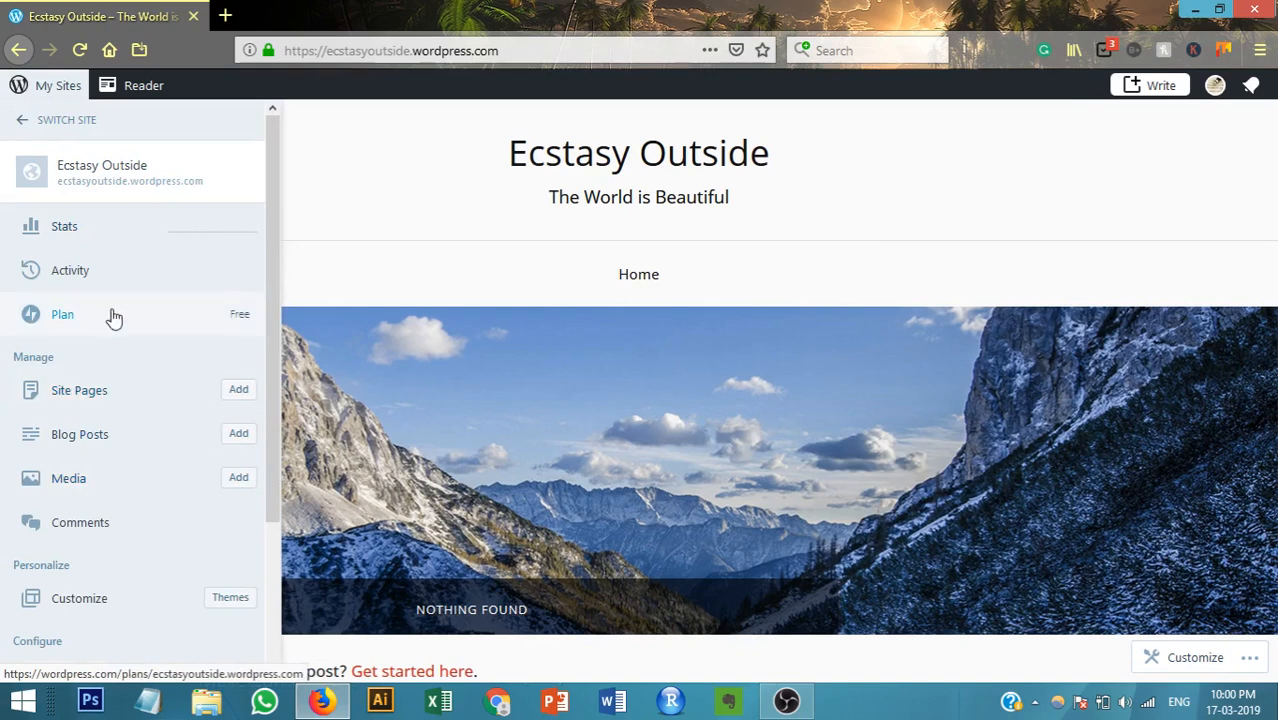
click(103, 605)
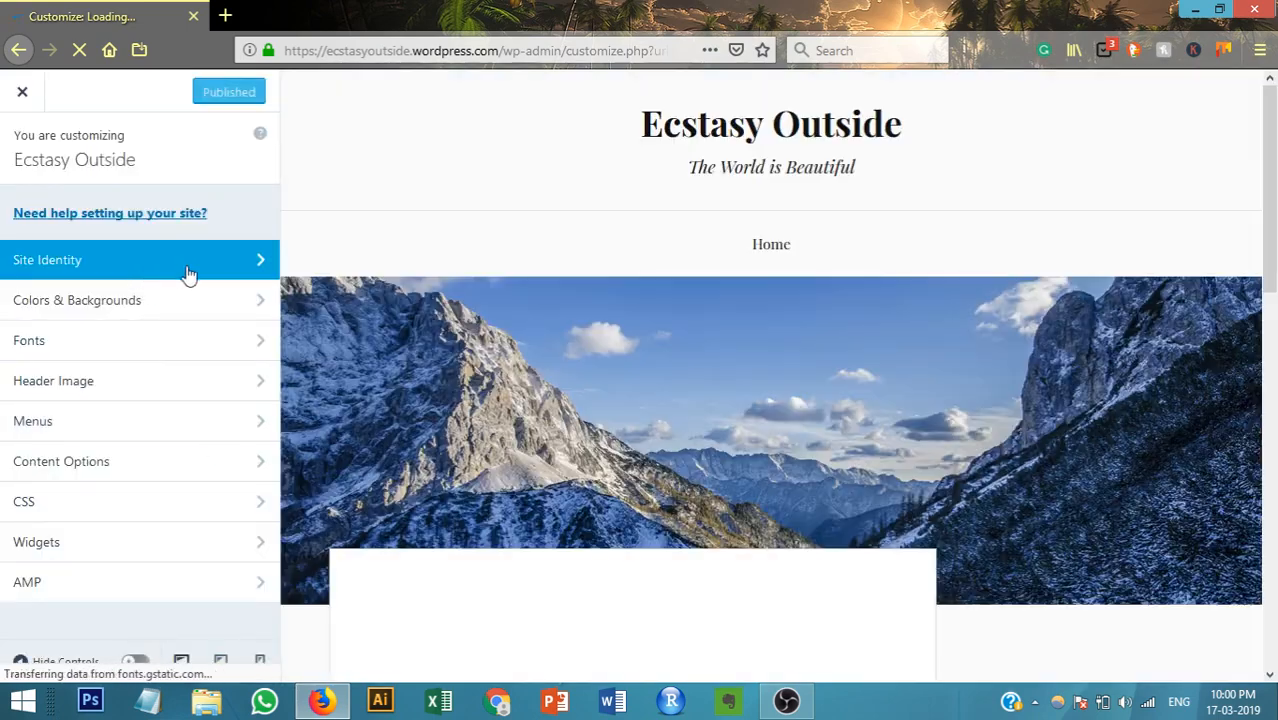
click(188, 274)
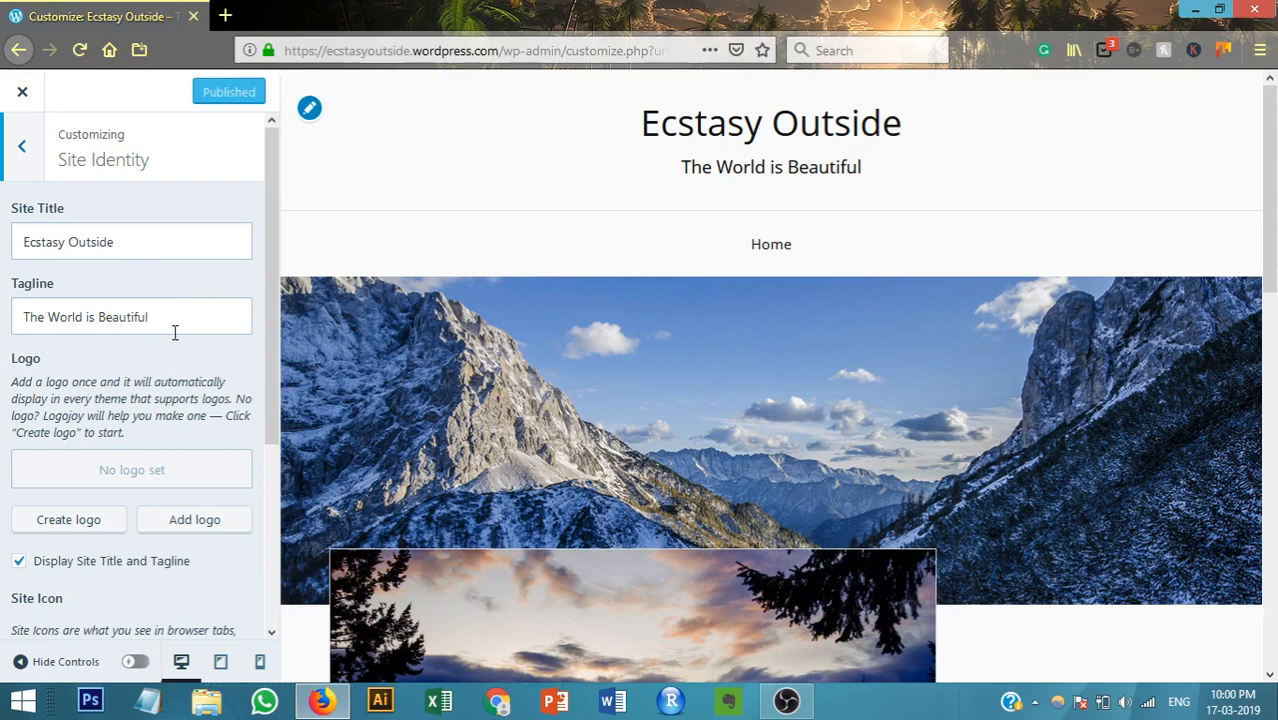
Examine the tagline, logo, site icon and footer credit settings alongside the site preview.
drag(165, 313, 8, 310)
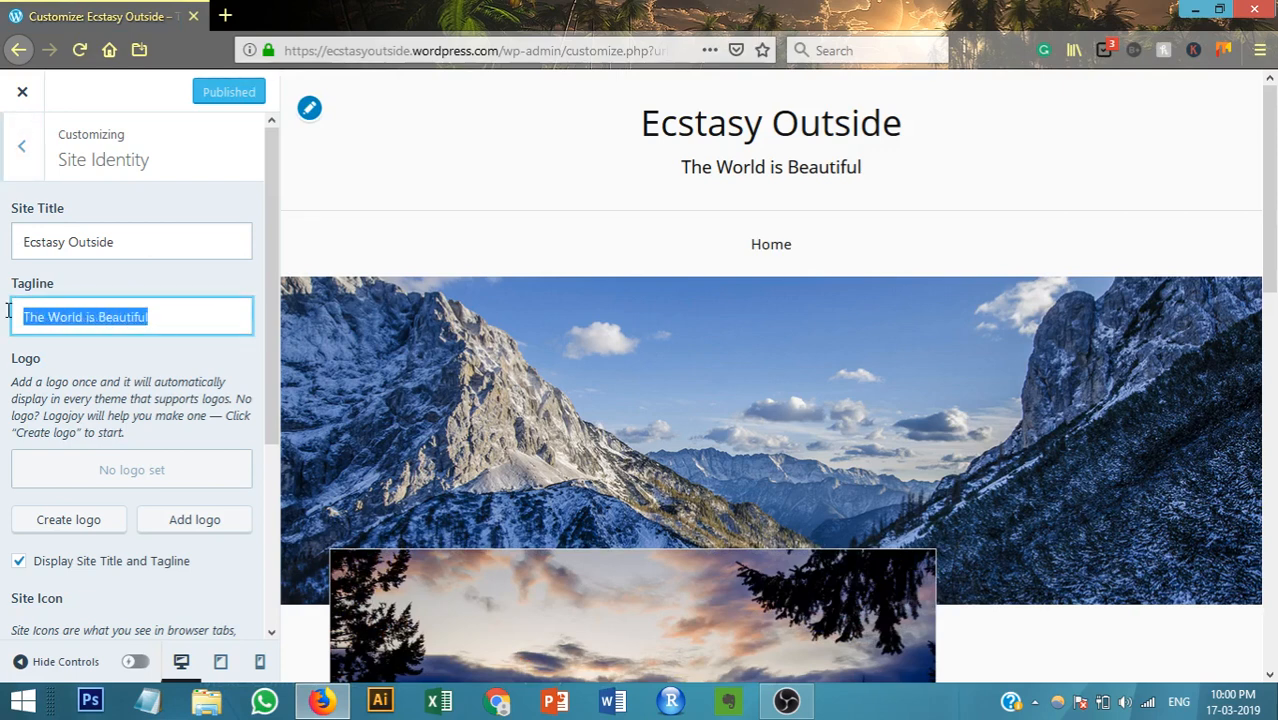
click(405, 195)
mouse_move(160, 318)
mouse_down()
mouse_move(20, 325)
mouse_move(160, 320)
mouse_up()
click(451, 163)
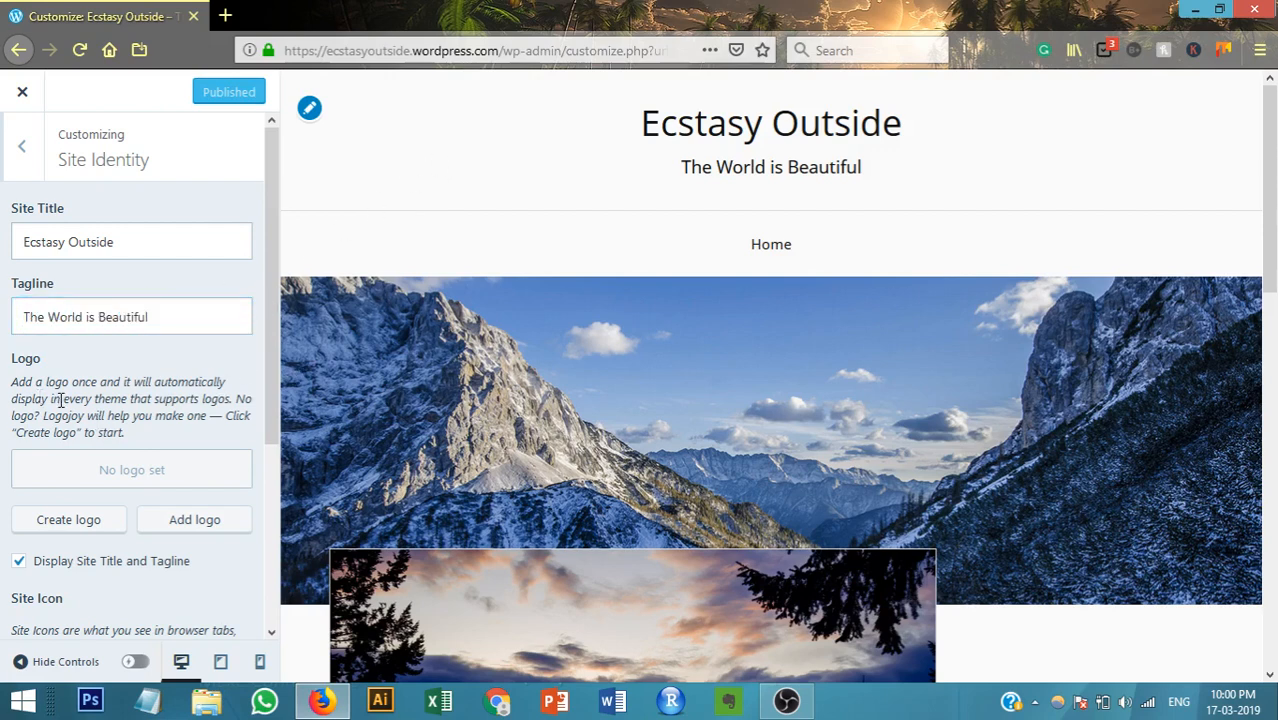
scroll(60, 399, down, 3)
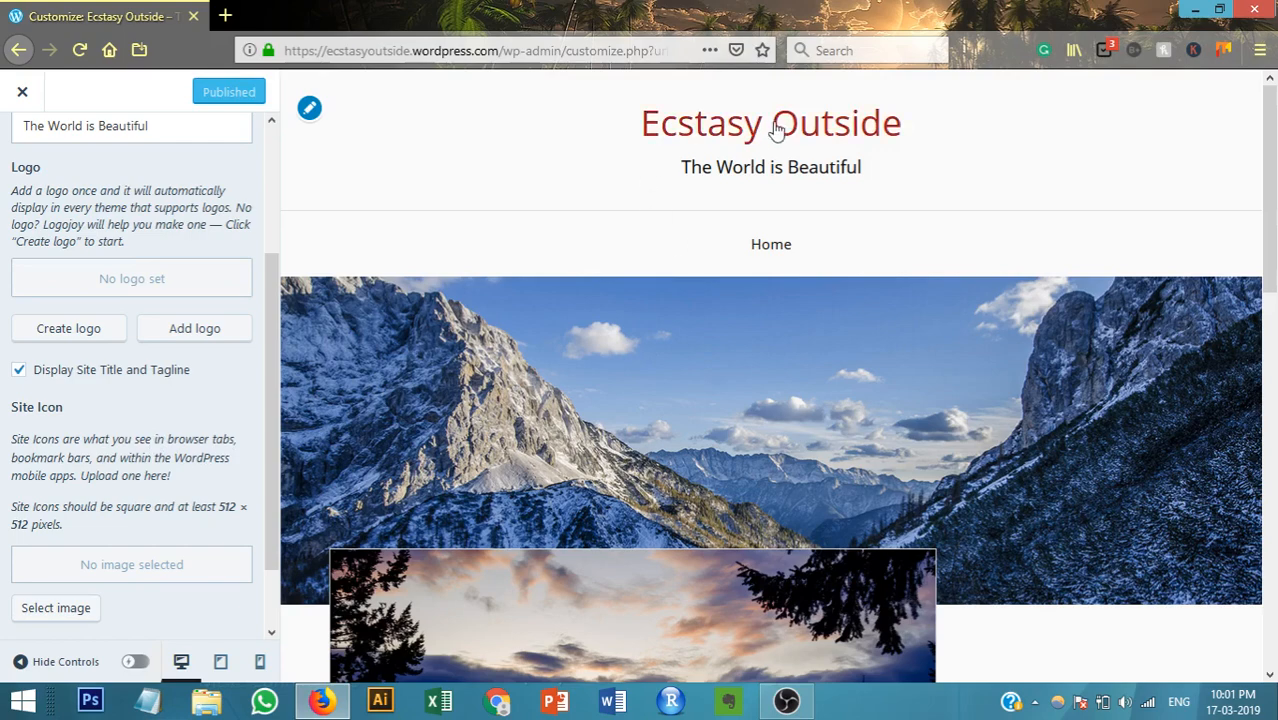
scroll(94, 442, down, 1)
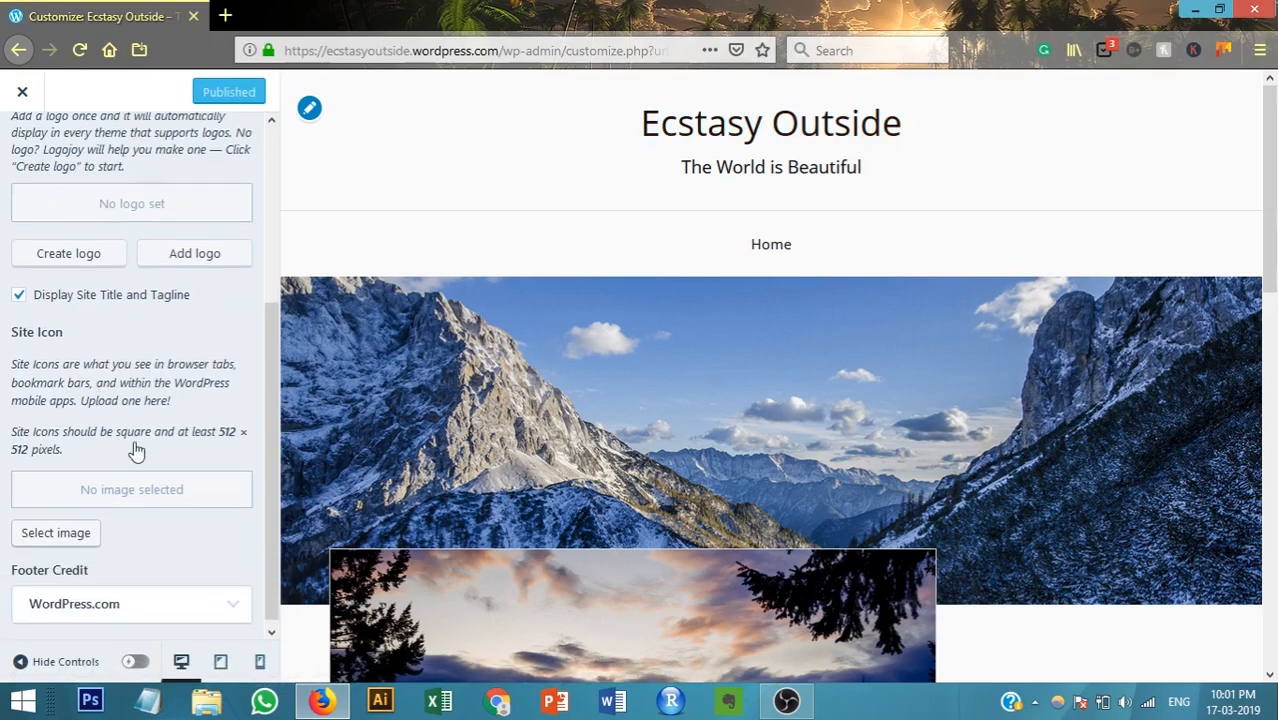
scroll(836, 354, down, 7)
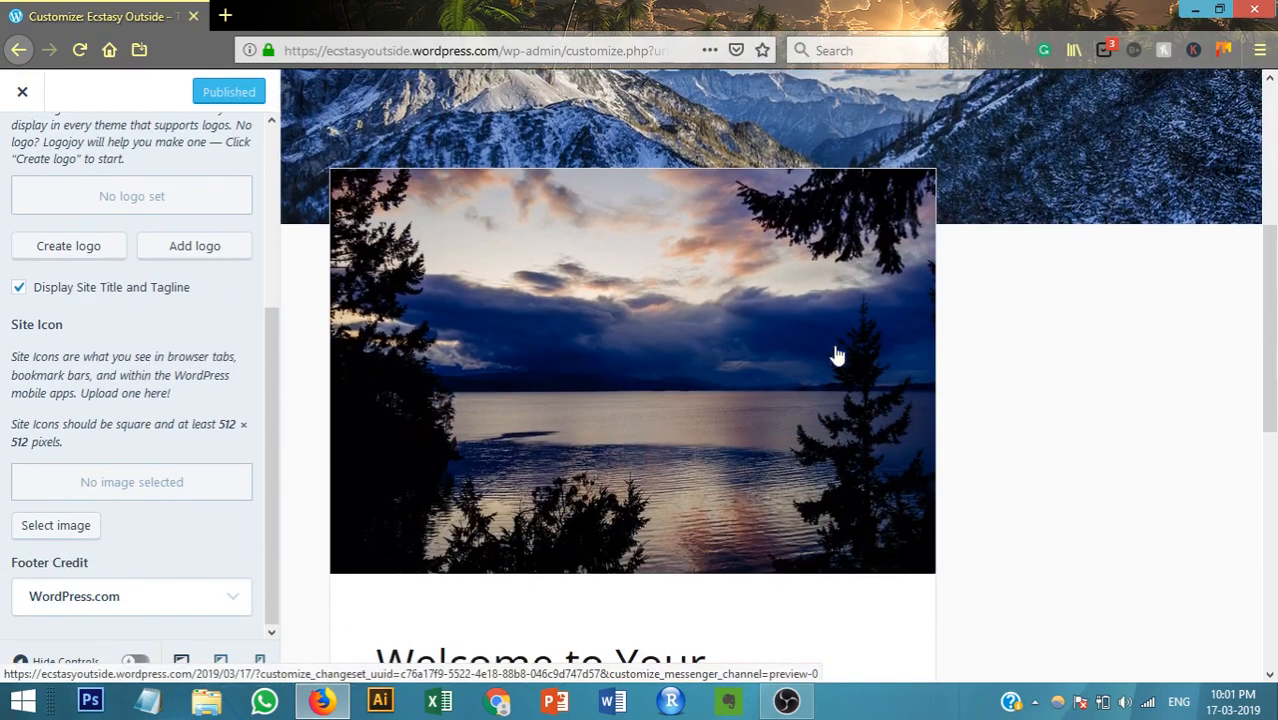
scroll(818, 355, up, 7)
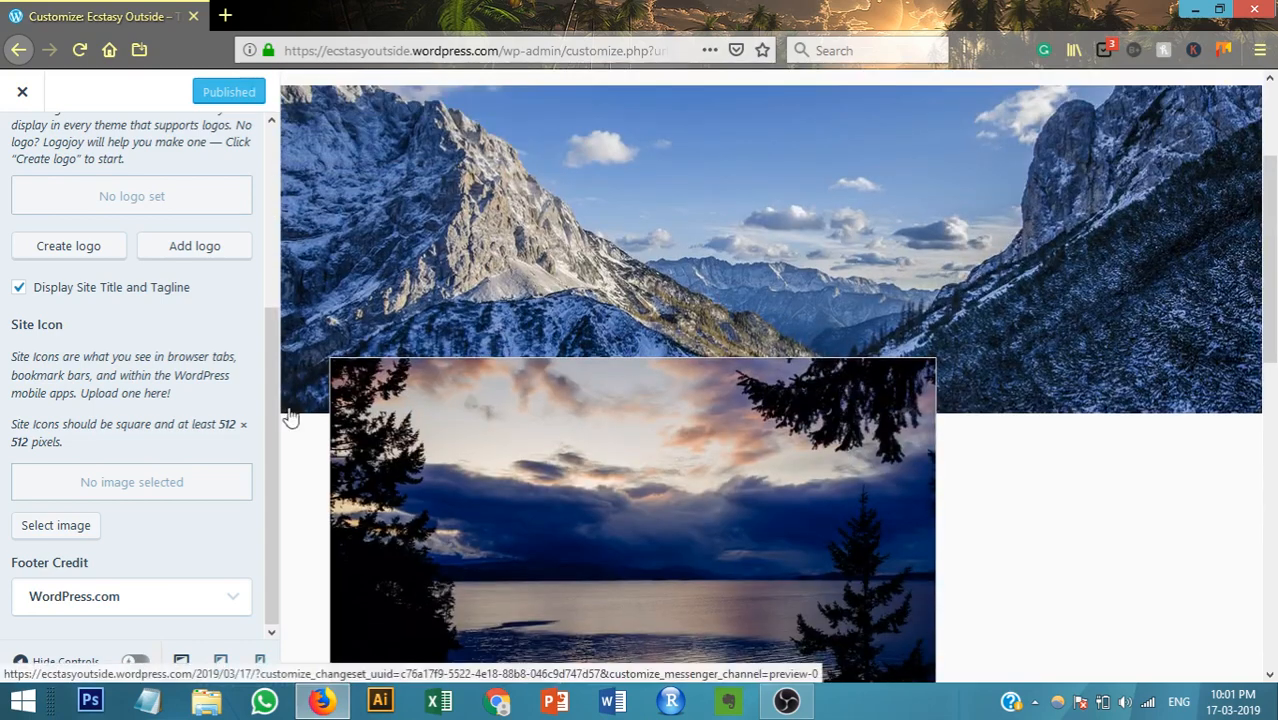
scroll(165, 470, up, 1)
scroll(165, 470, down, 1)
Choose WordPress.com as the footer credit and return to the customizer's main options.
click(128, 603)
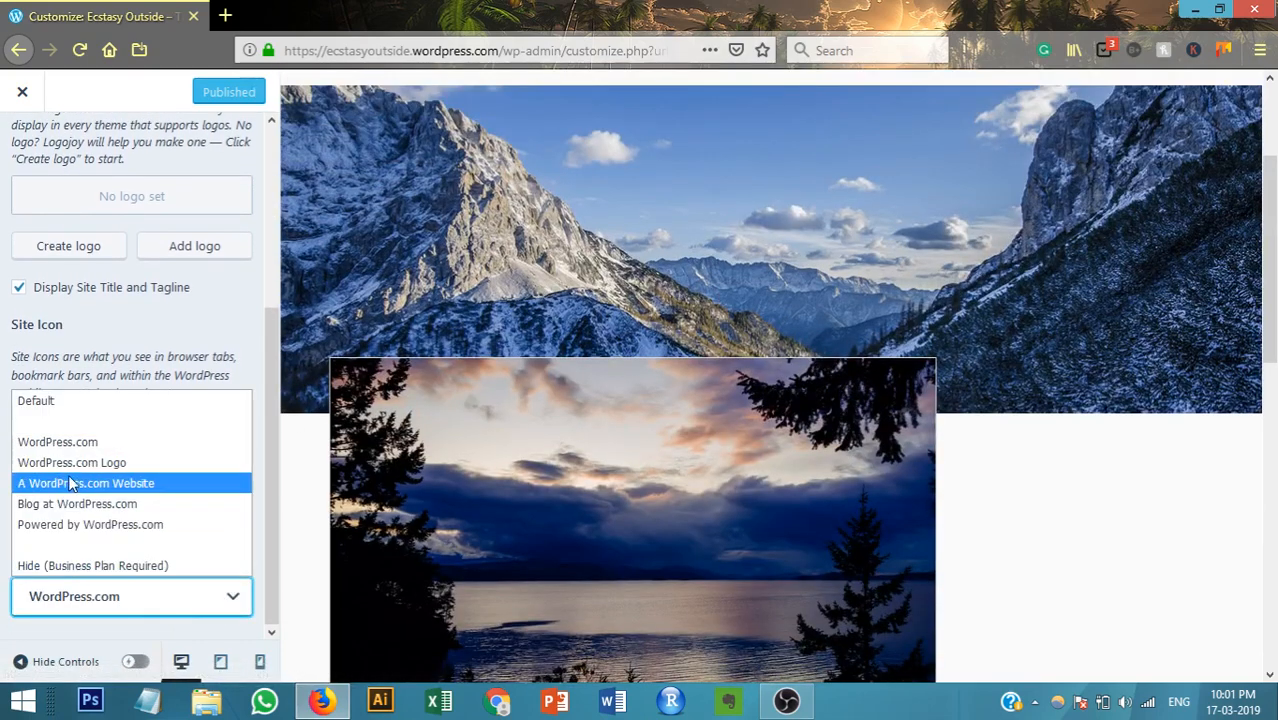
click(80, 441)
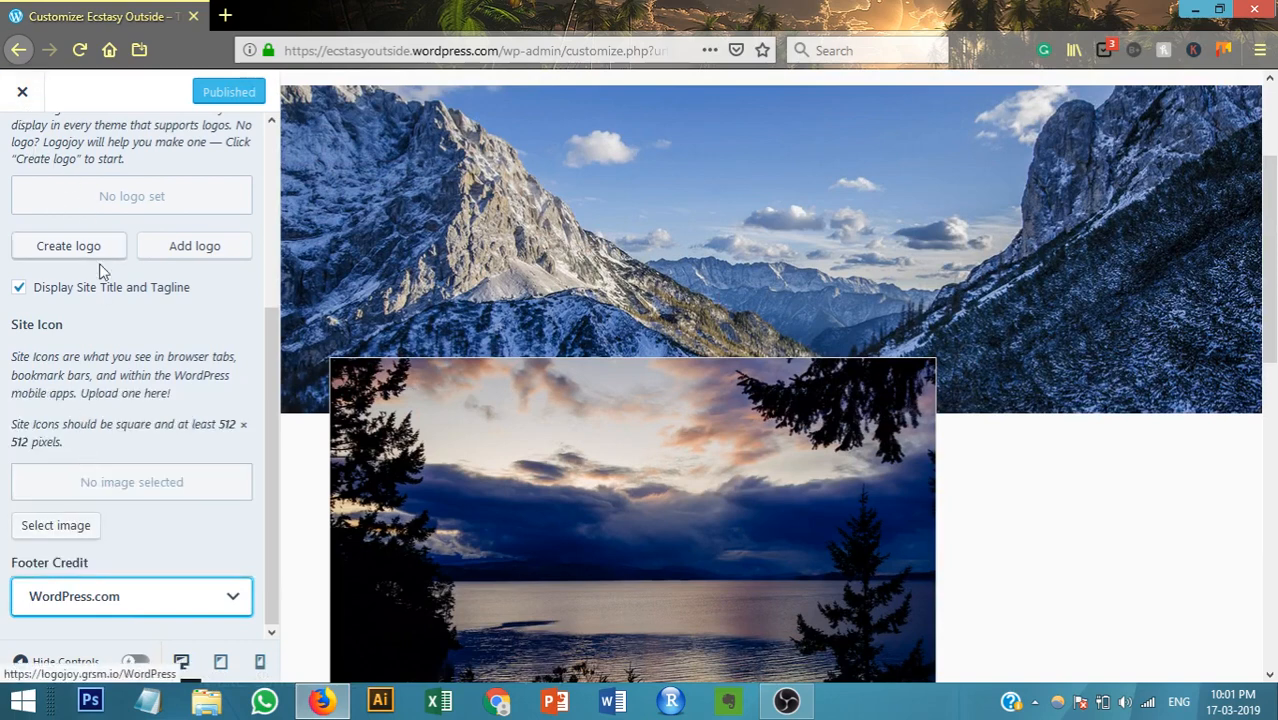
scroll(100, 270, up, 5)
click(40, 160)
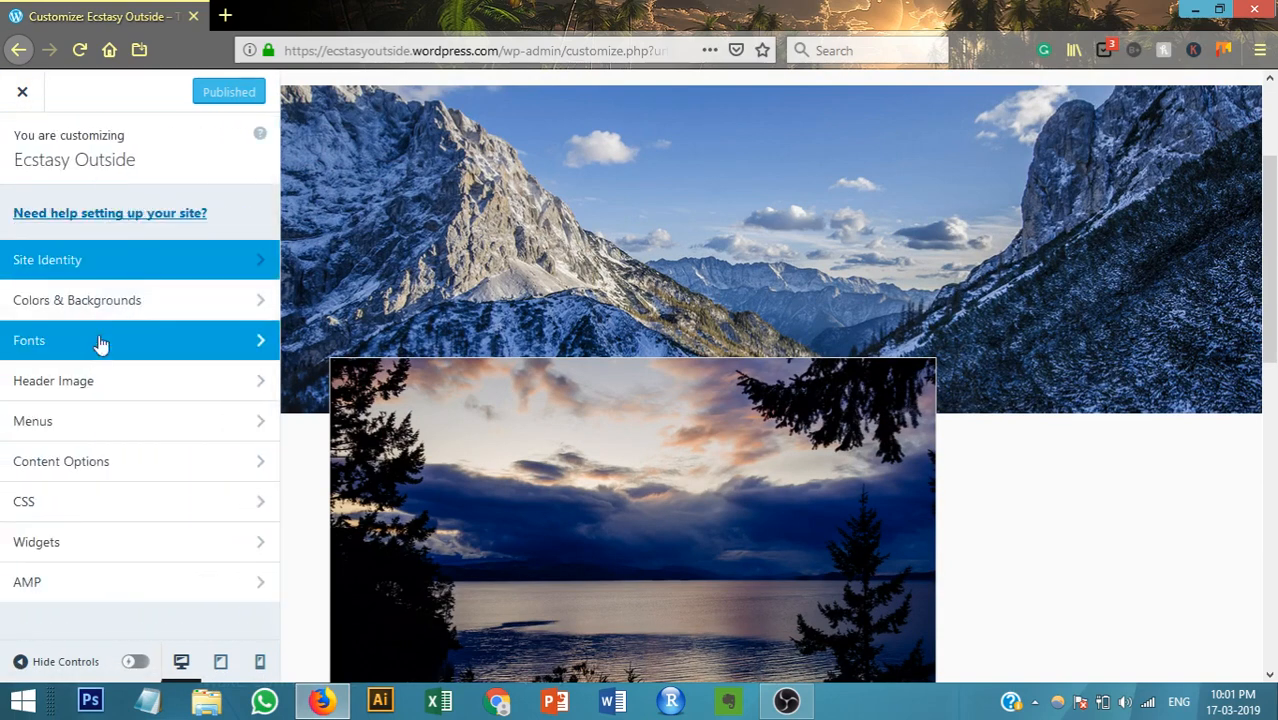
Look over the Colors & Backgrounds settings and the heading and base font settings of the site.
click(128, 302)
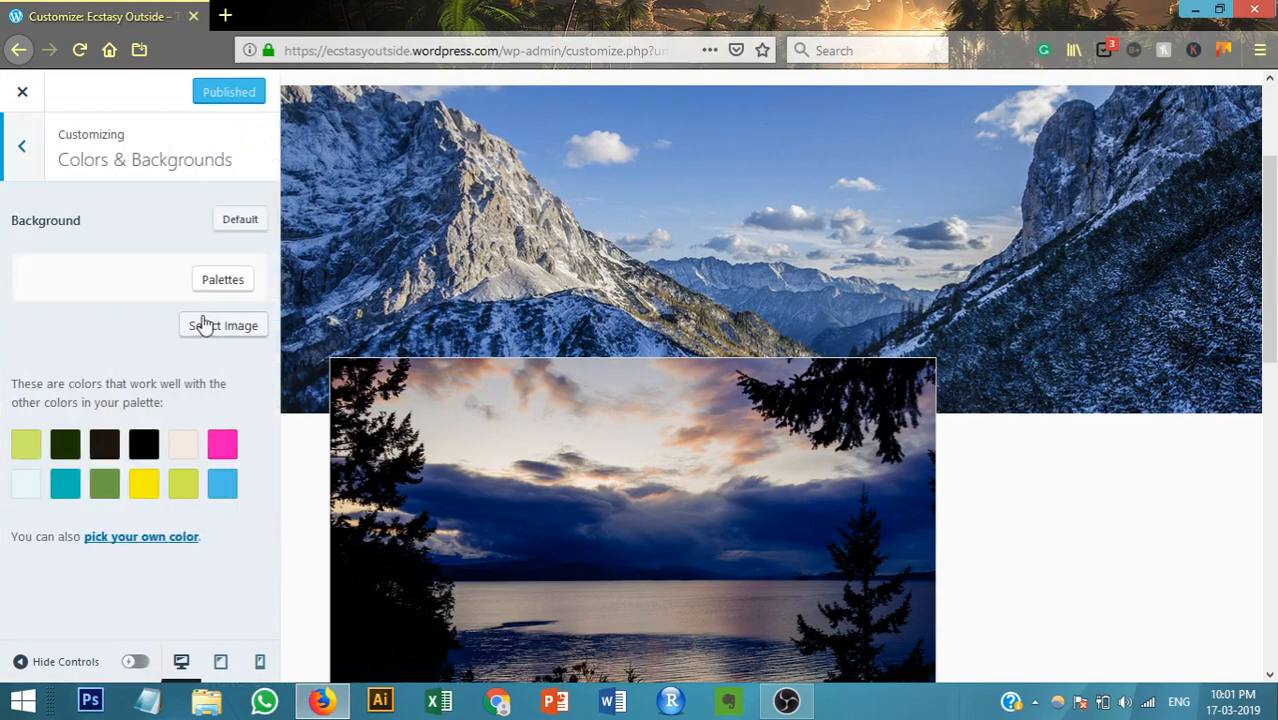
click(44, 158)
click(143, 365)
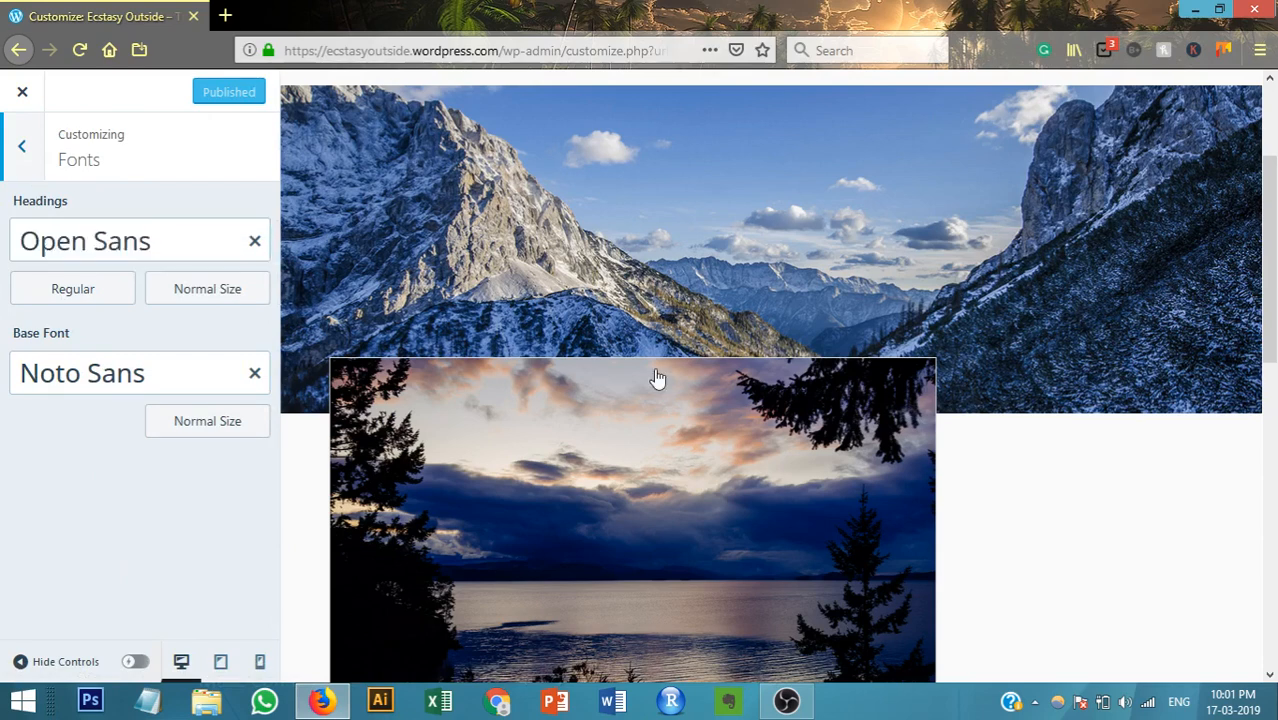
scroll(490, 355, up, 3)
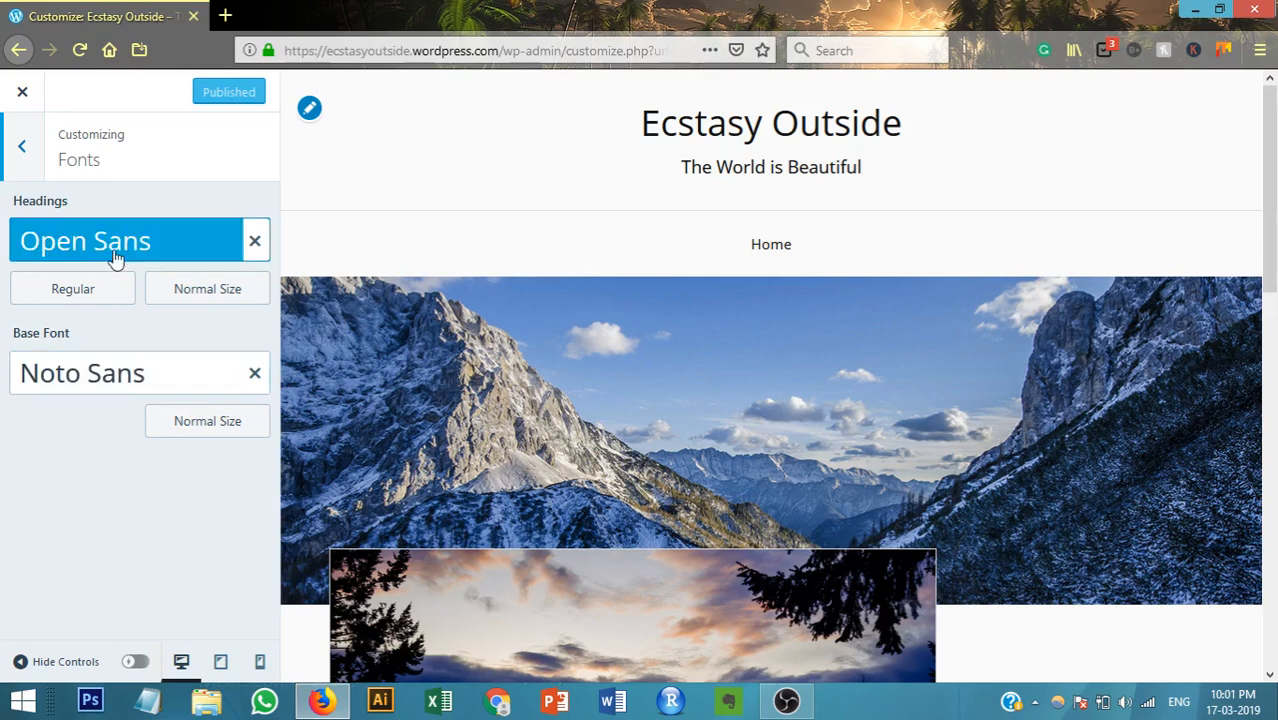
click(22, 147)
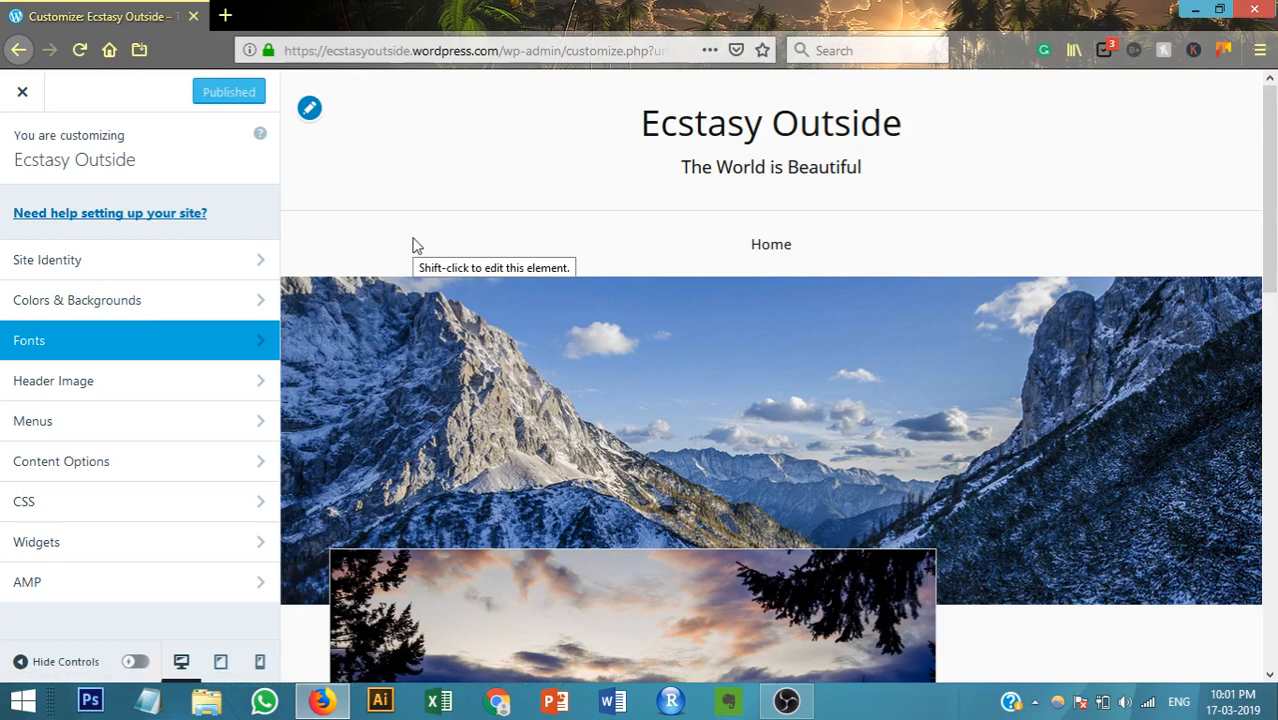
Browse the suggested header images, hide the site's current header image, and return to the main customization options.
click(182, 395)
scroll(161, 388, down, 3)
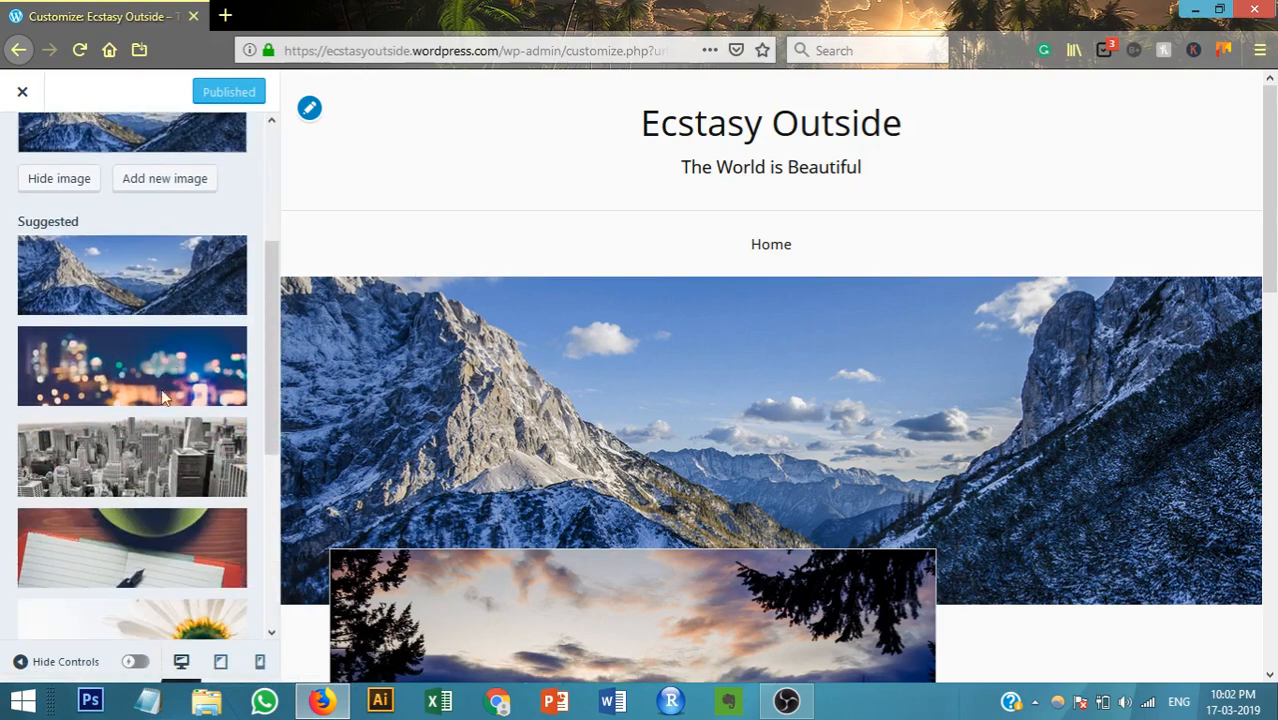
scroll(148, 380, up, 1)
scroll(145, 318, up, 2)
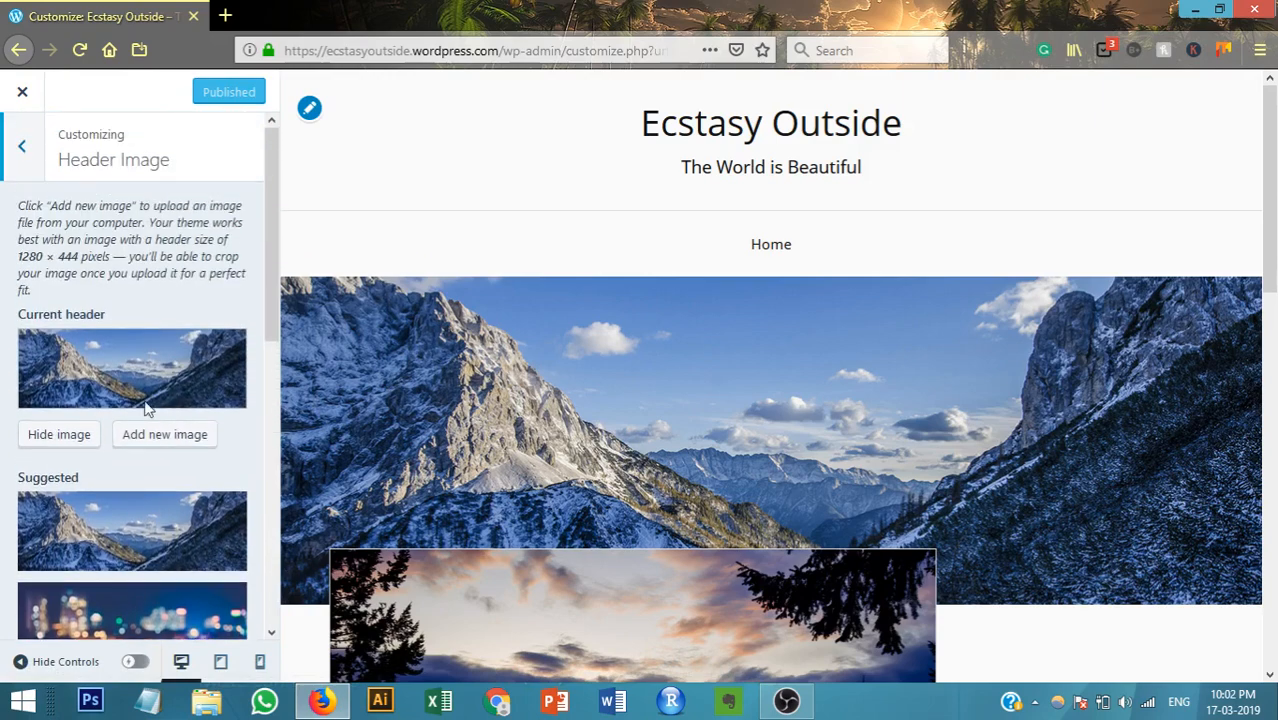
scroll(160, 452, down, 5)
scroll(148, 448, up, 2)
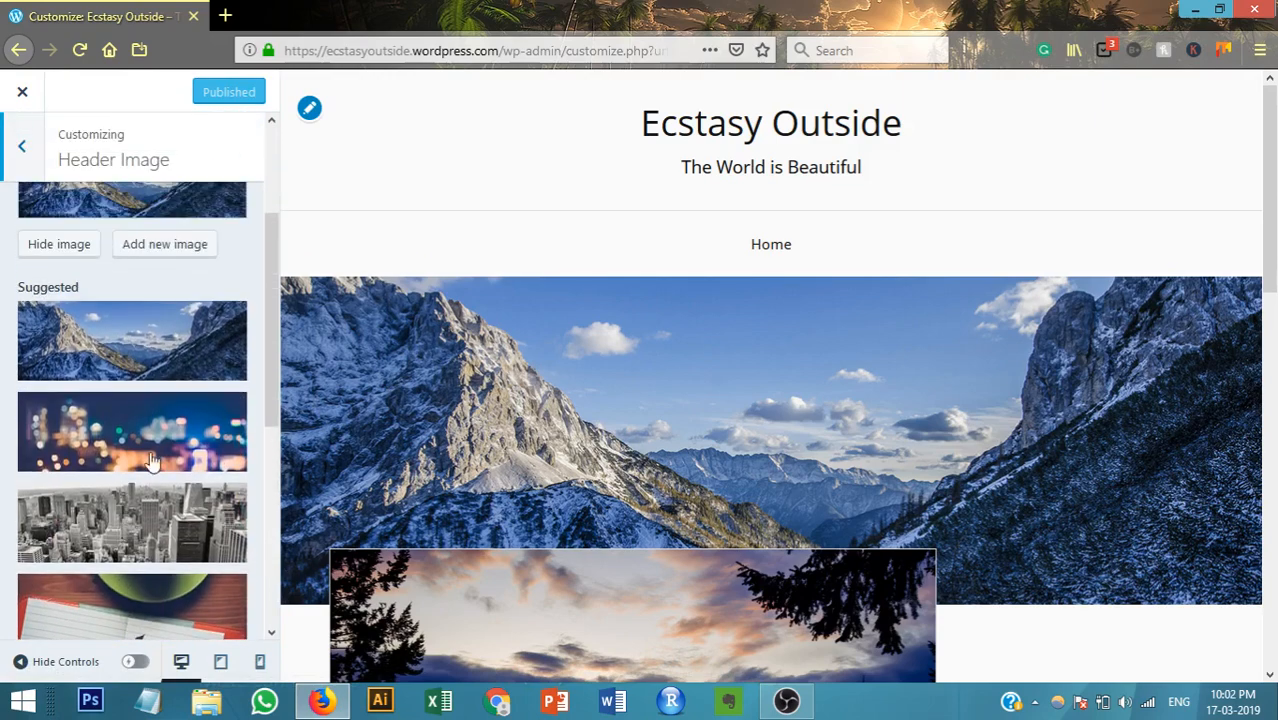
scroll(123, 297, up, 3)
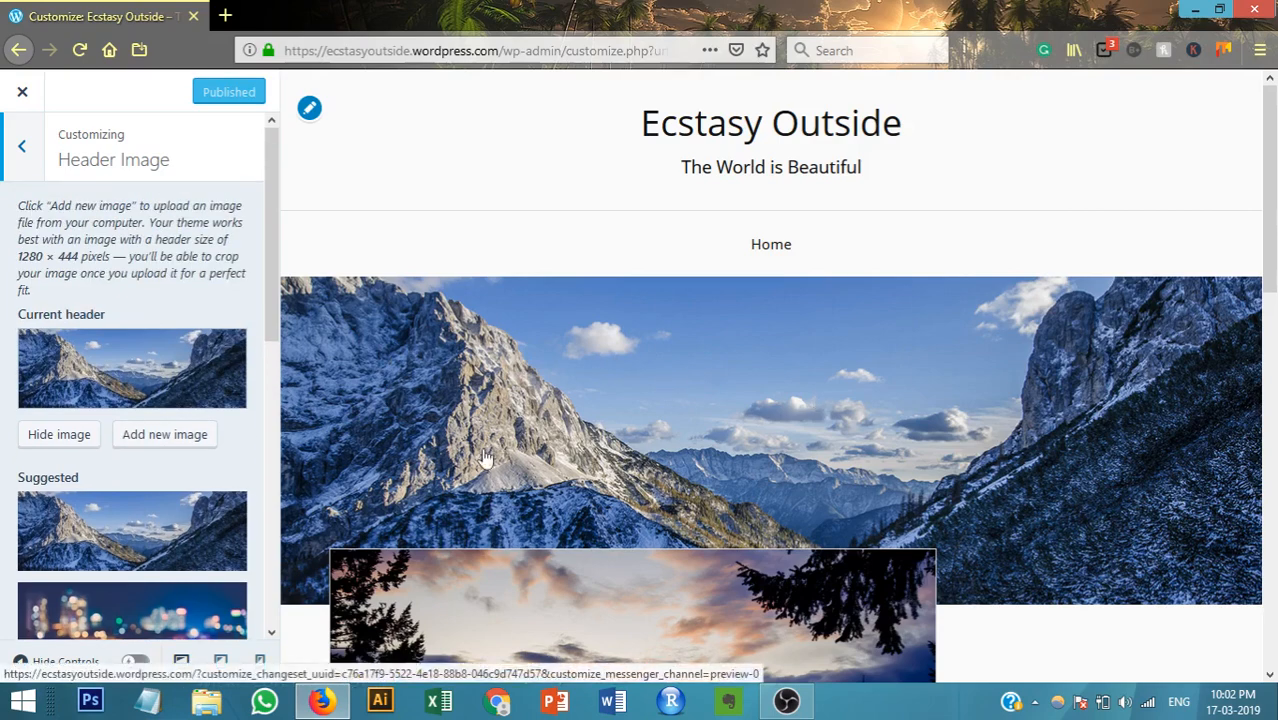
click(60, 435)
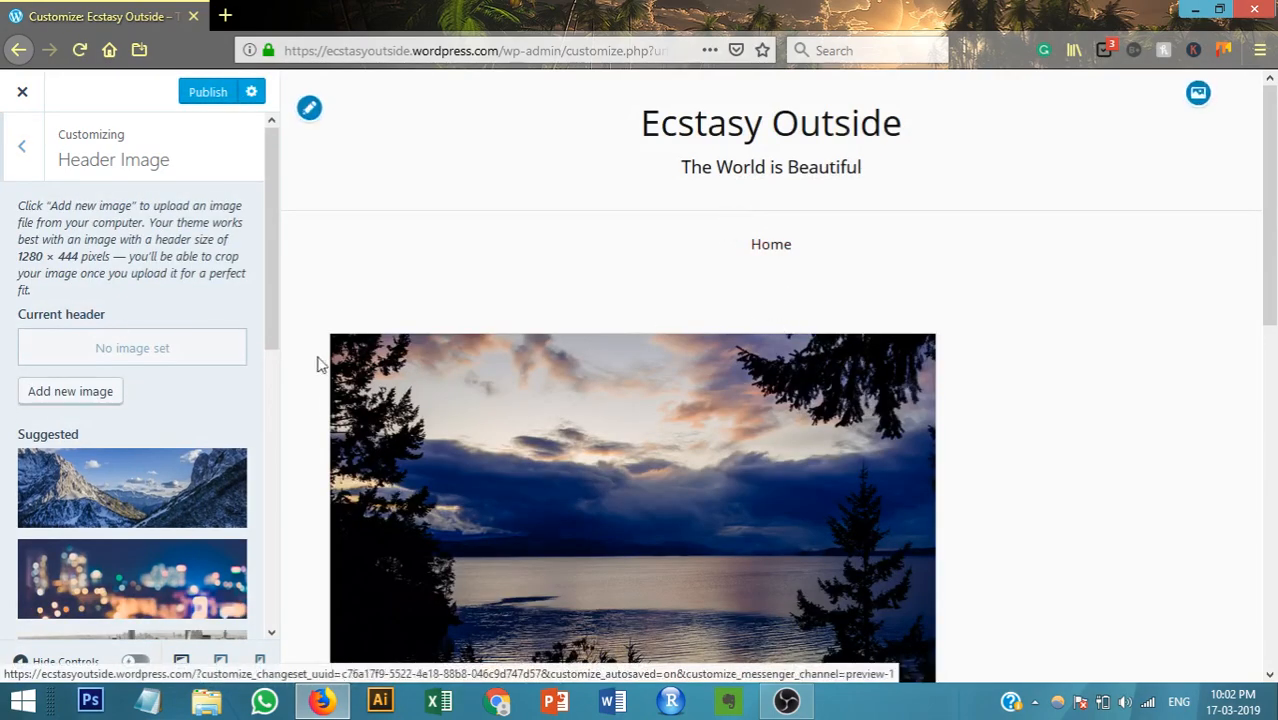
click(22, 148)
Review the customized home page preview from the site title down to the footer.
scroll(1132, 311, down, 5)
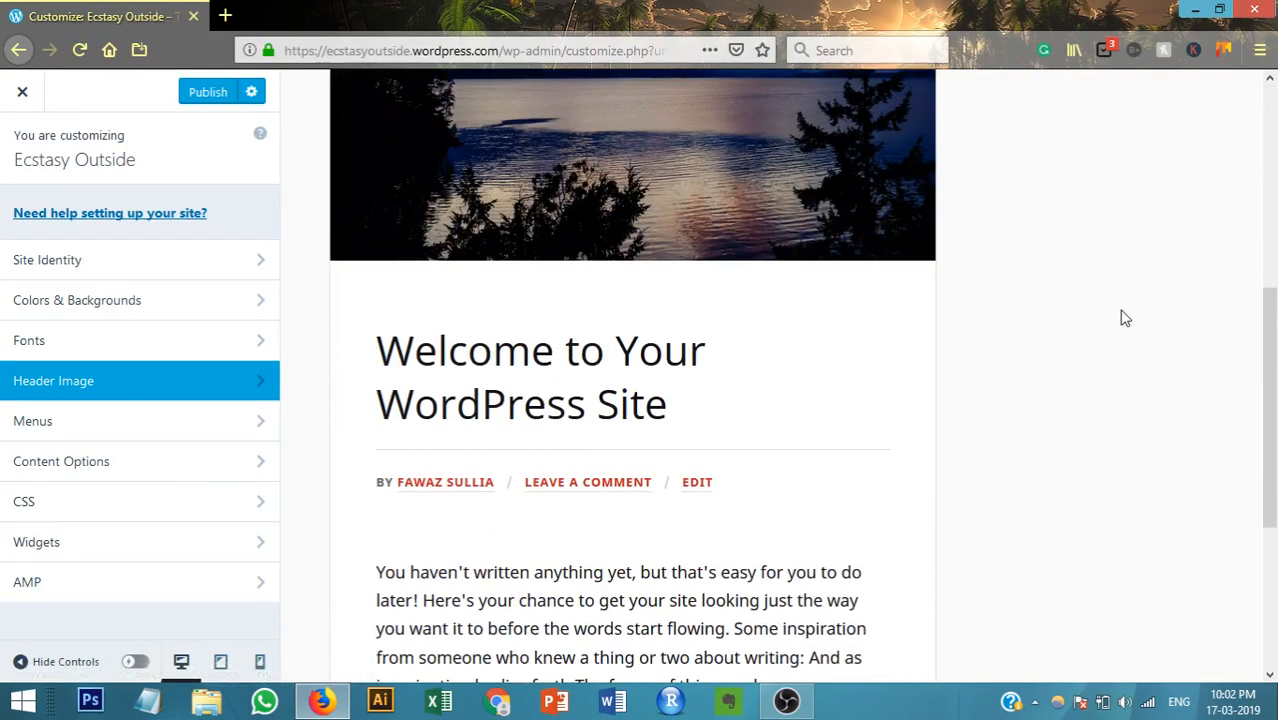
scroll(1125, 313, up, 3)
scroll(1141, 311, down, 3)
scroll(1150, 297, up, 5)
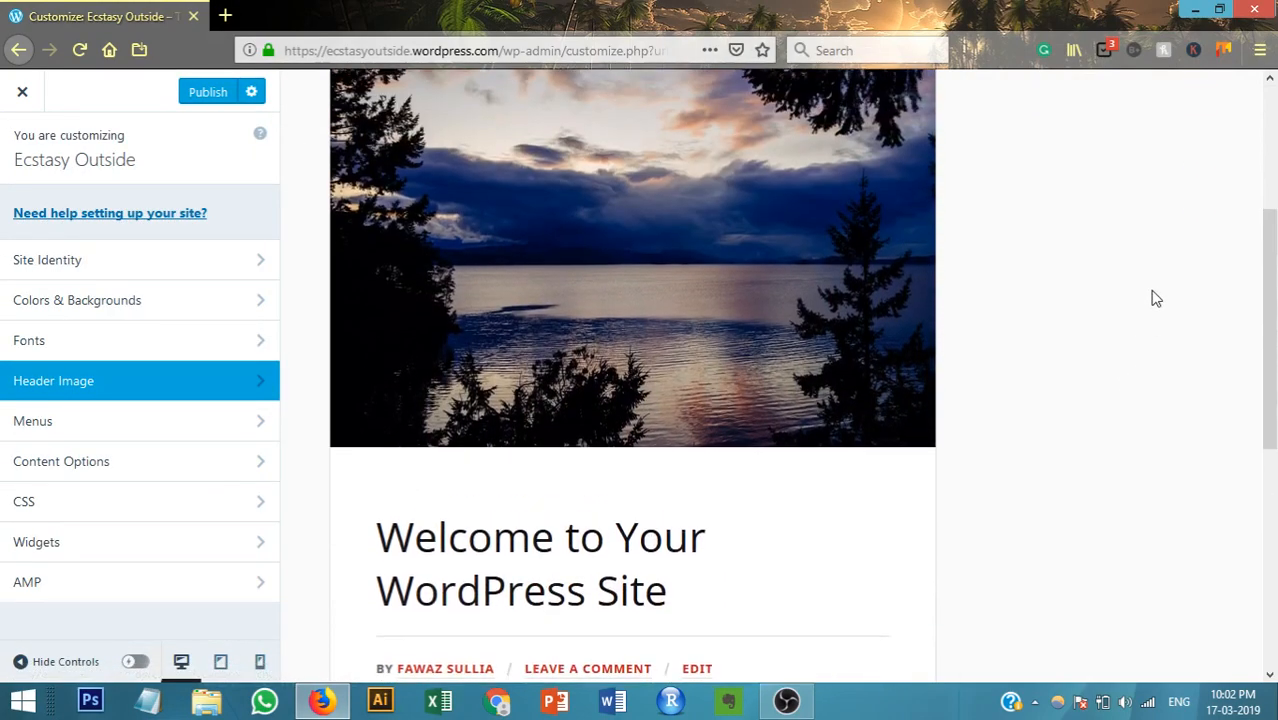
scroll(1130, 365, down, 7)
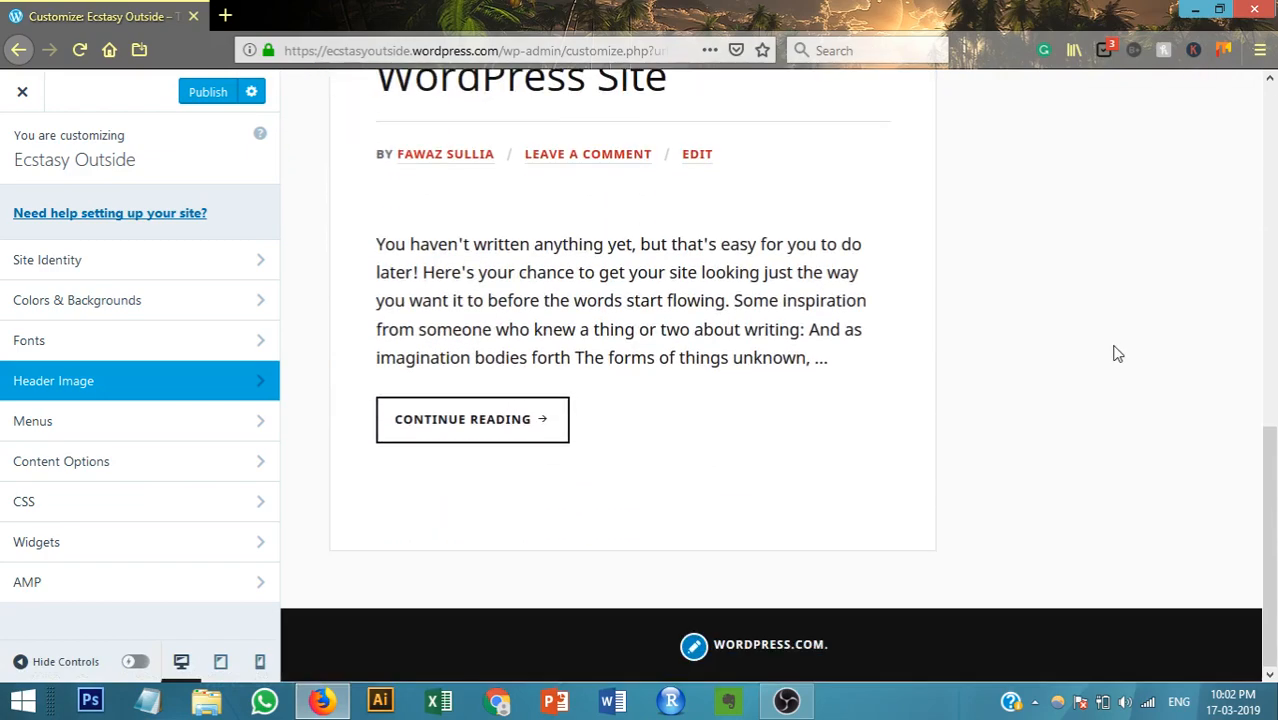
scroll(990, 394, up, 7)
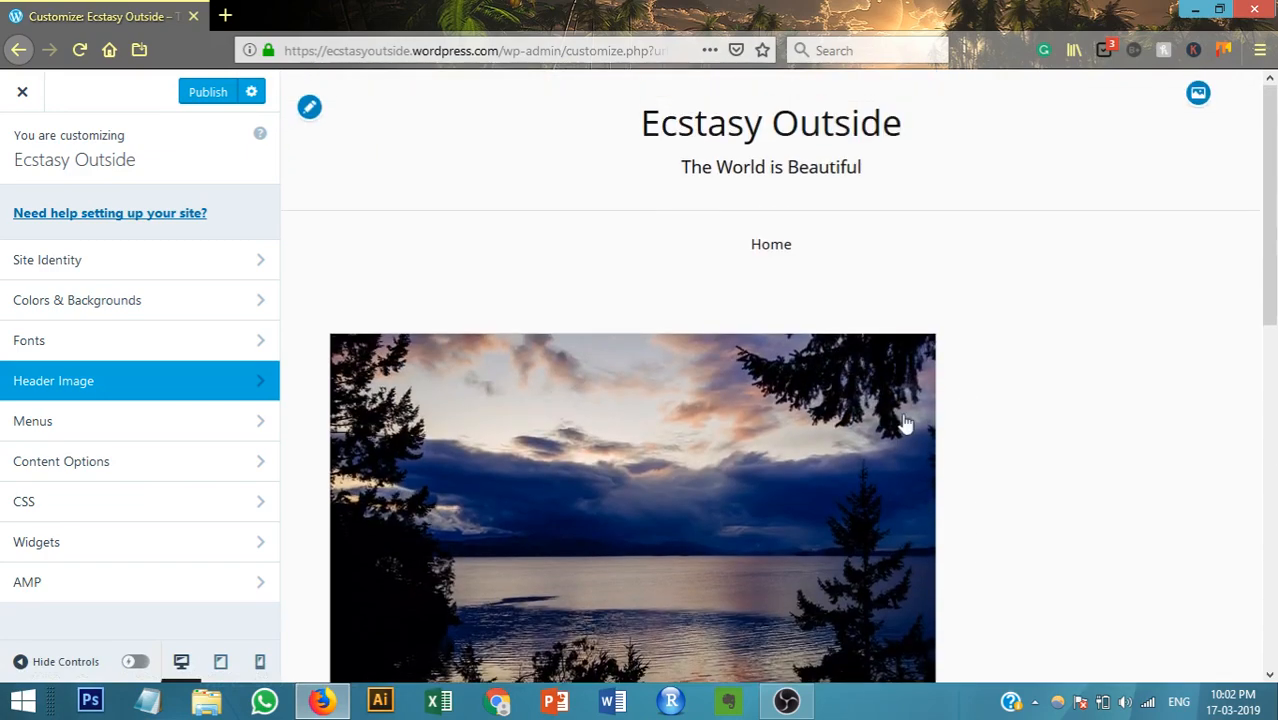
Examine the excerpt text of the sample welcome post in the home page preview.
scroll(1038, 342, down, 3)
scroll(1022, 404, down, 1)
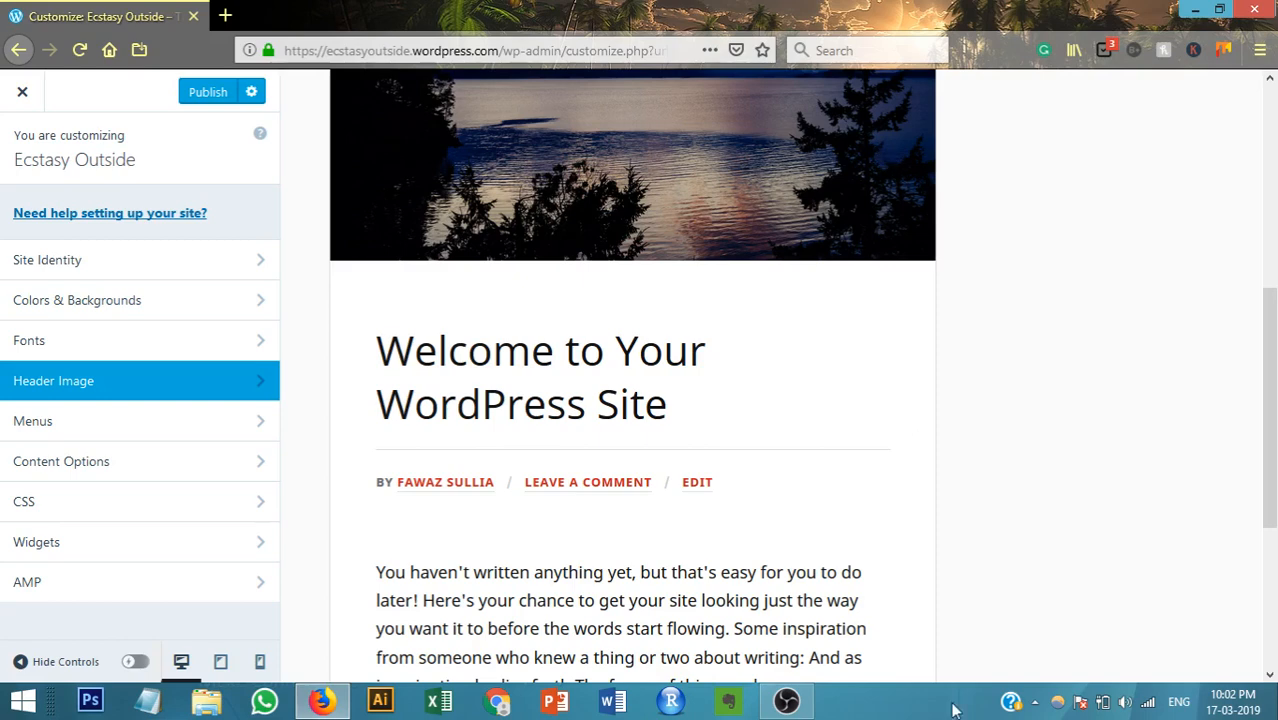
scroll(1000, 508, down, 5)
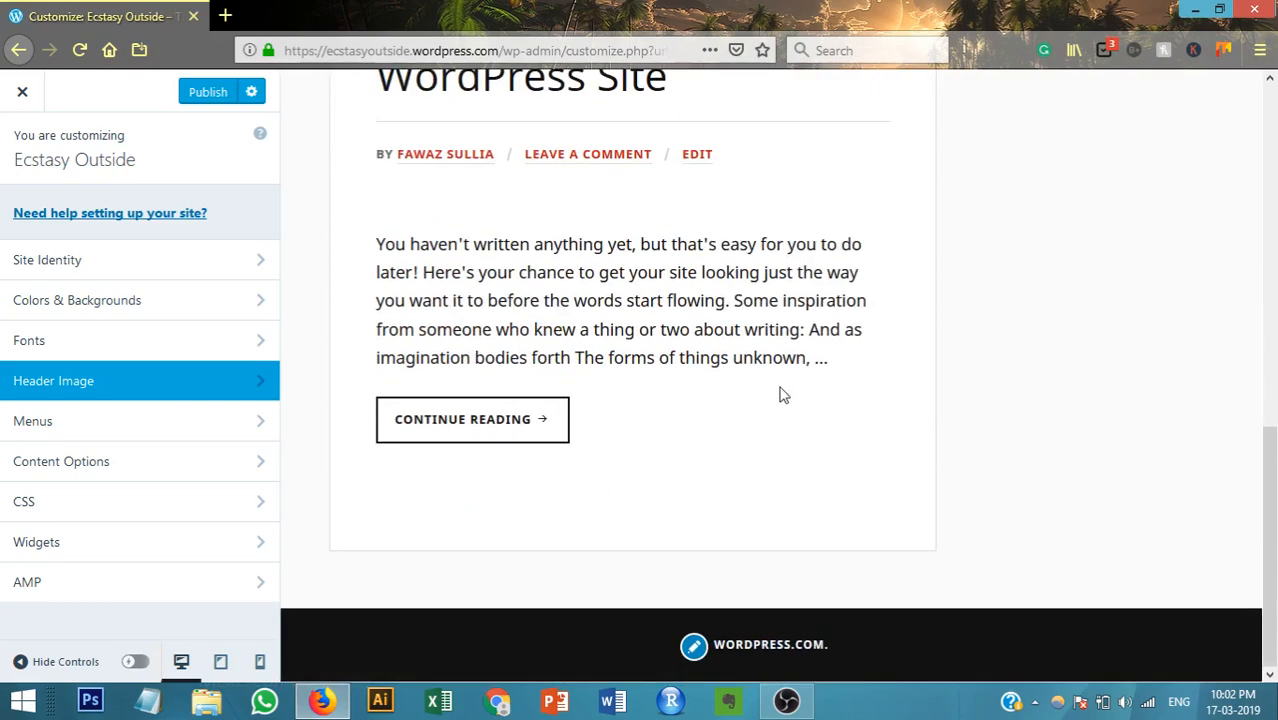
drag(375, 249, 849, 371)
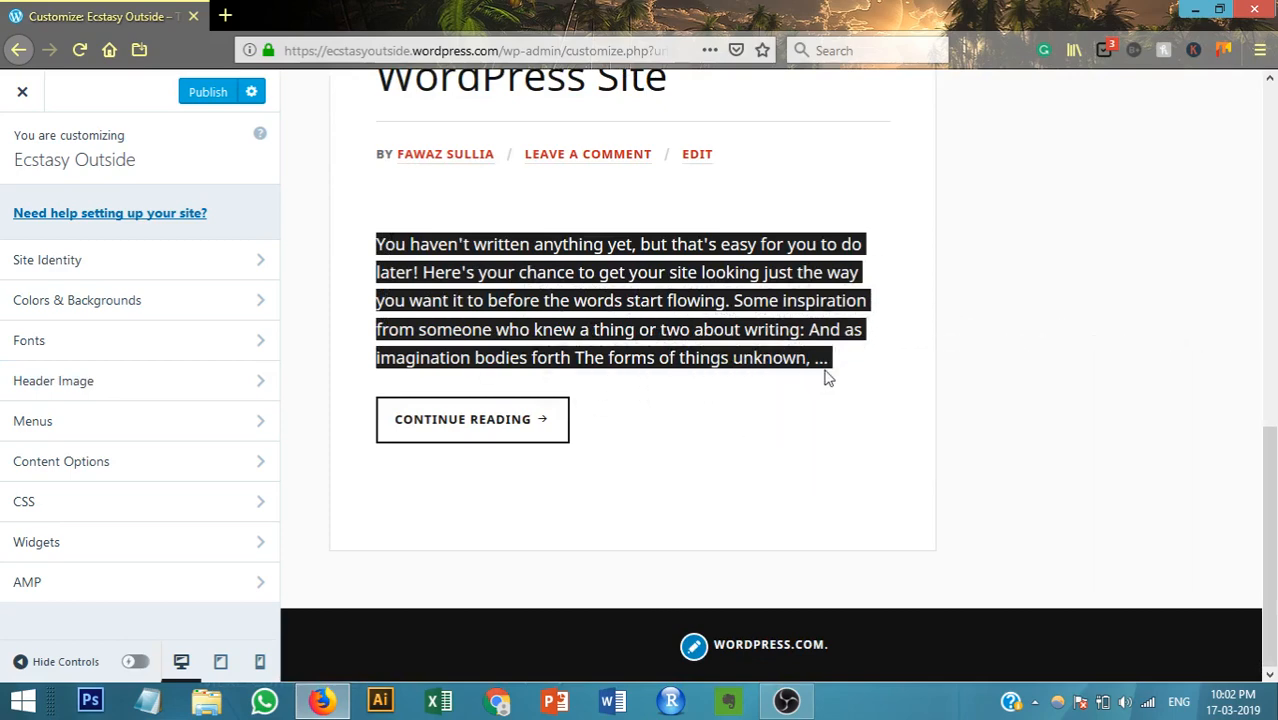
click(869, 386)
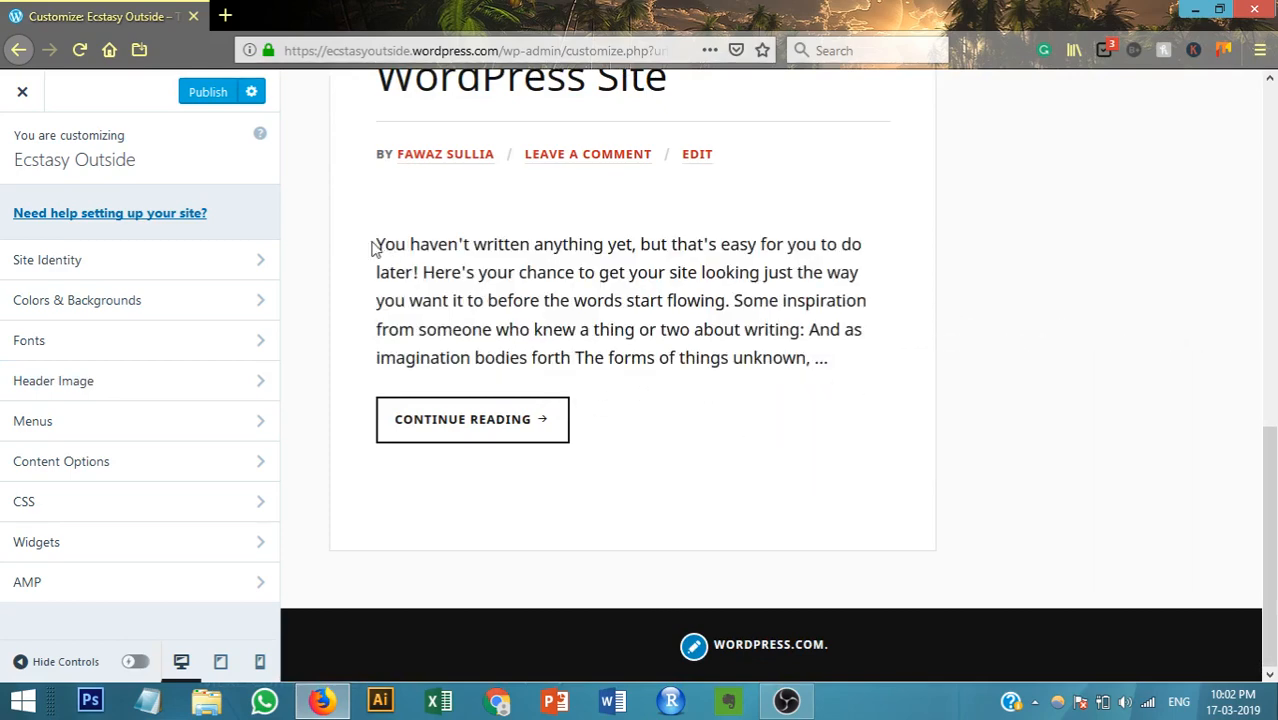
drag(378, 244, 932, 344)
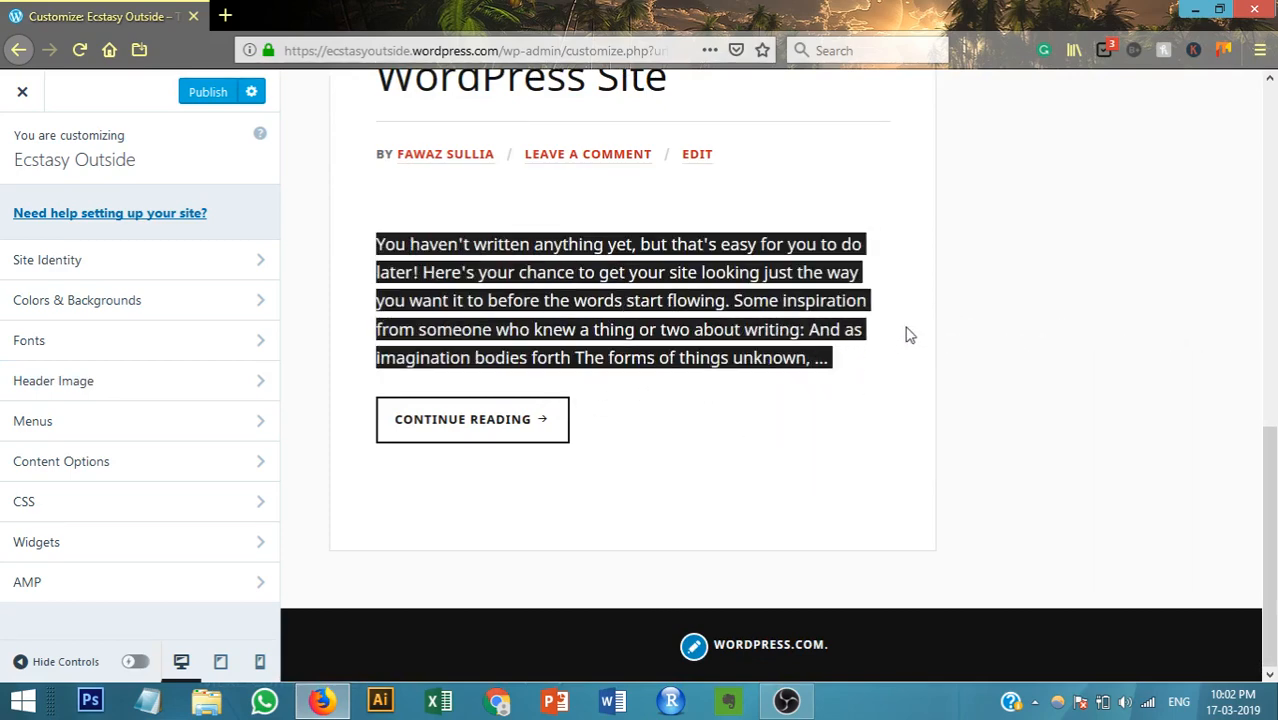
click(909, 335)
Review the sample post's featured image, title, author line, excerpt and continue-reading link in the site preview.
scroll(981, 397, up, 5)
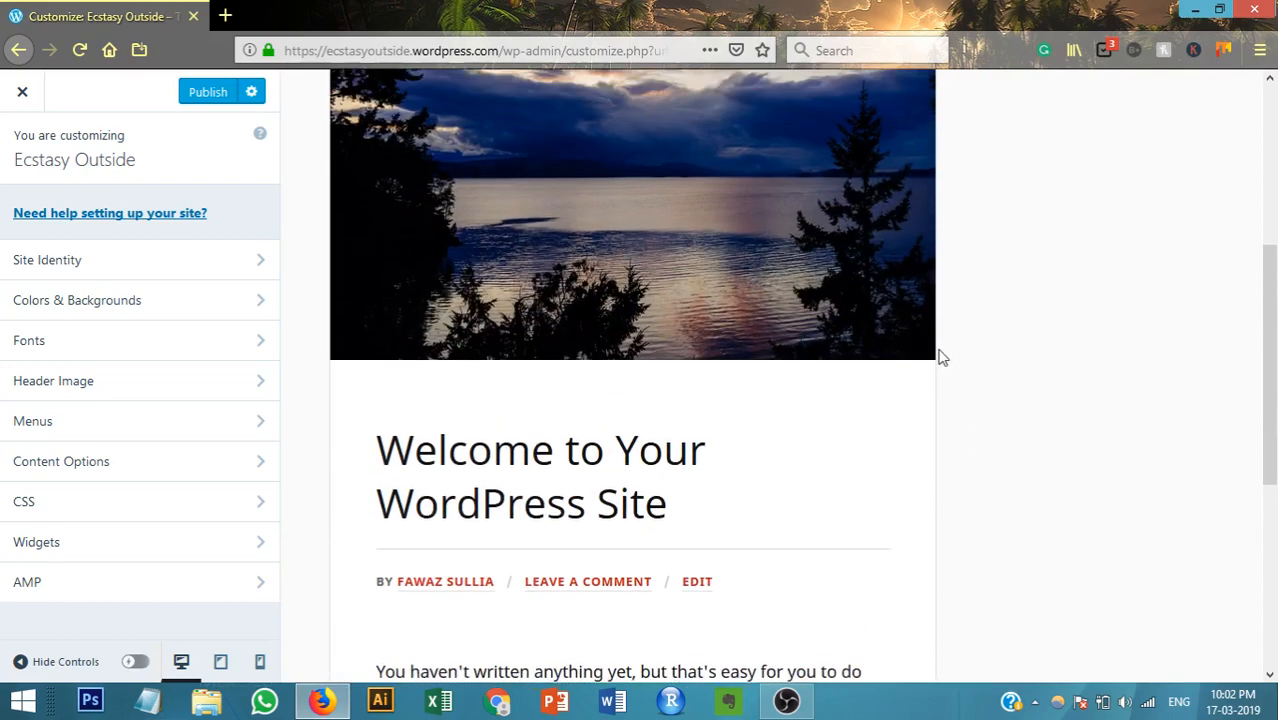
scroll(807, 334, up, 4)
scroll(1000, 410, down, 3)
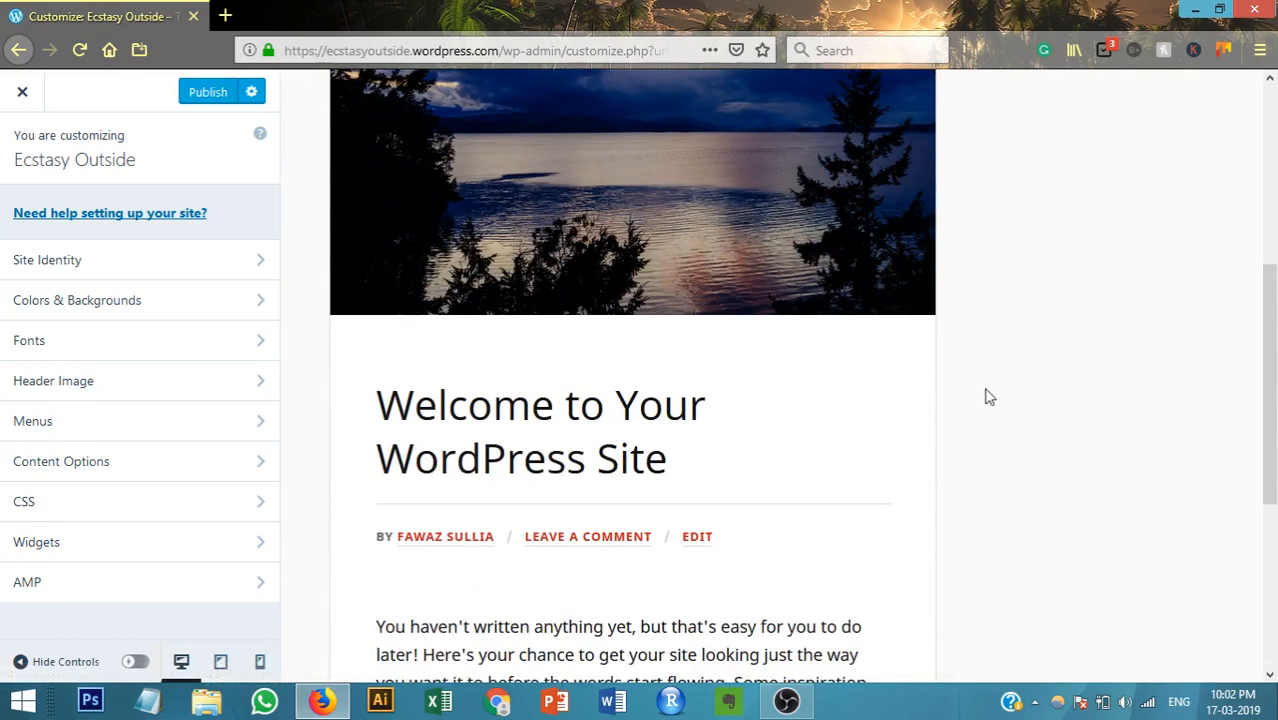
scroll(989, 396, up, 3)
scroll(1055, 603, down, 5)
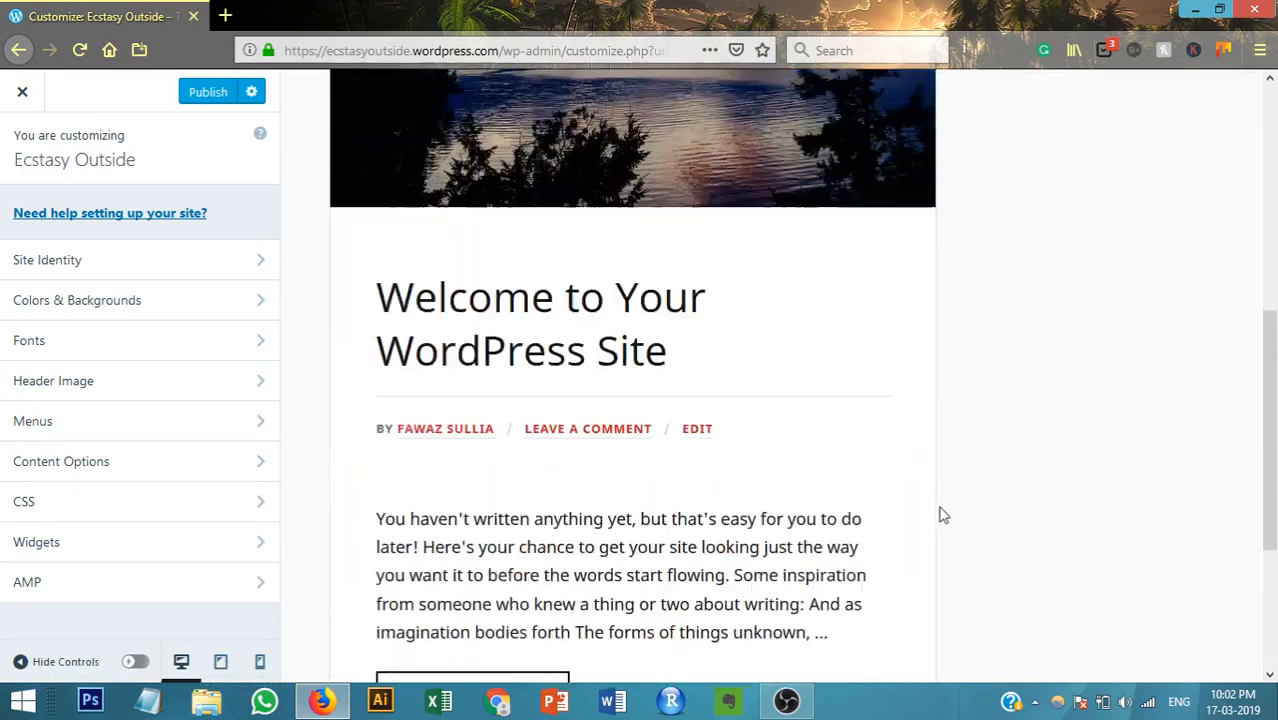
scroll(742, 322, up, 3)
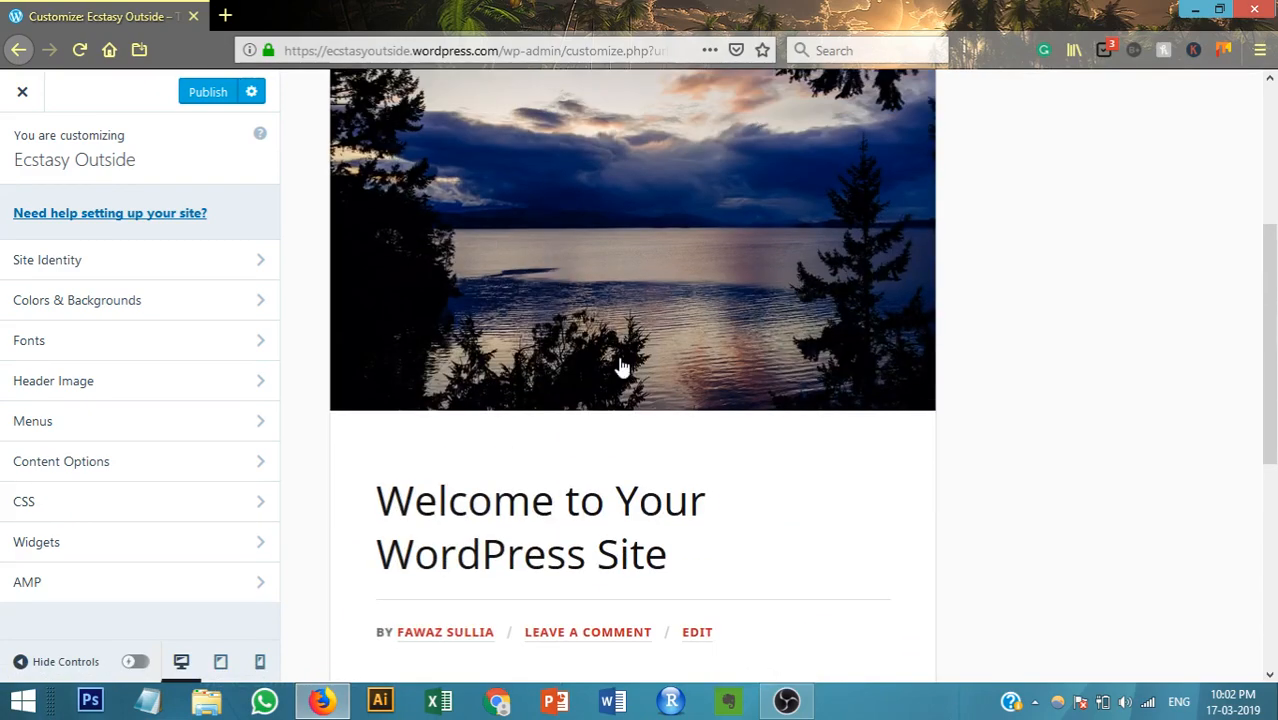
scroll(884, 456, down, 3)
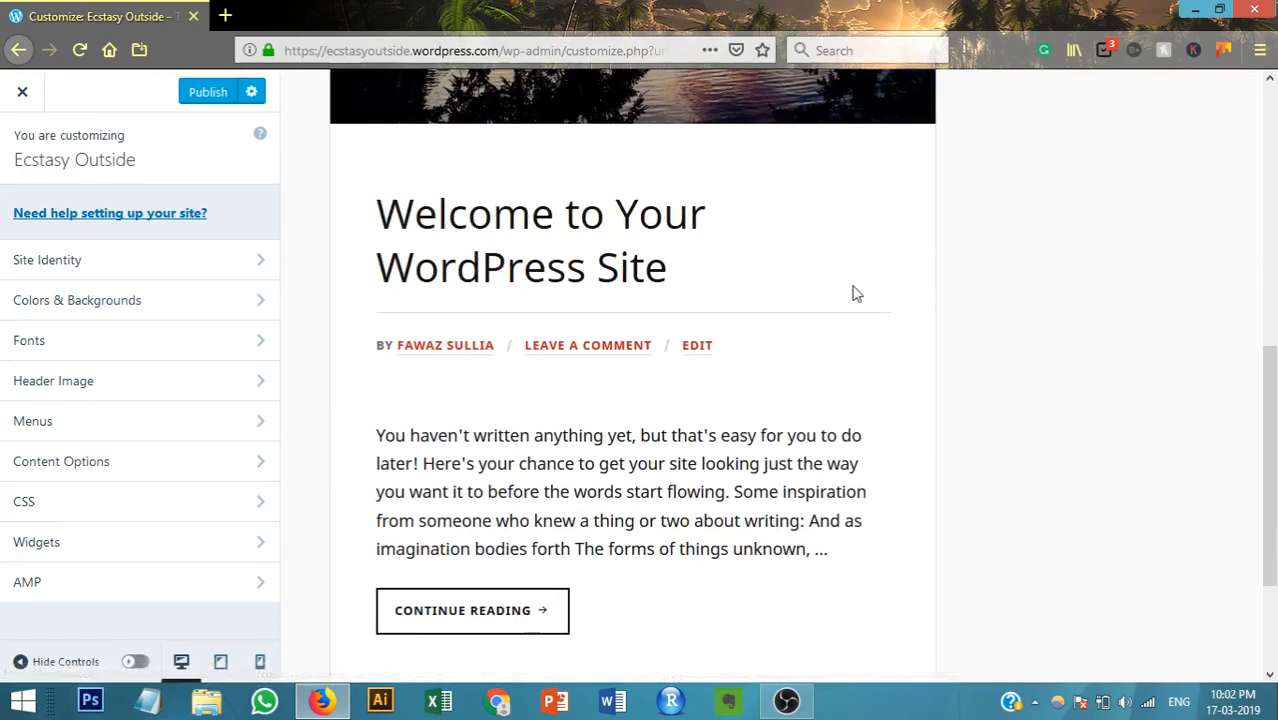
scroll(547, 466, down, 3)
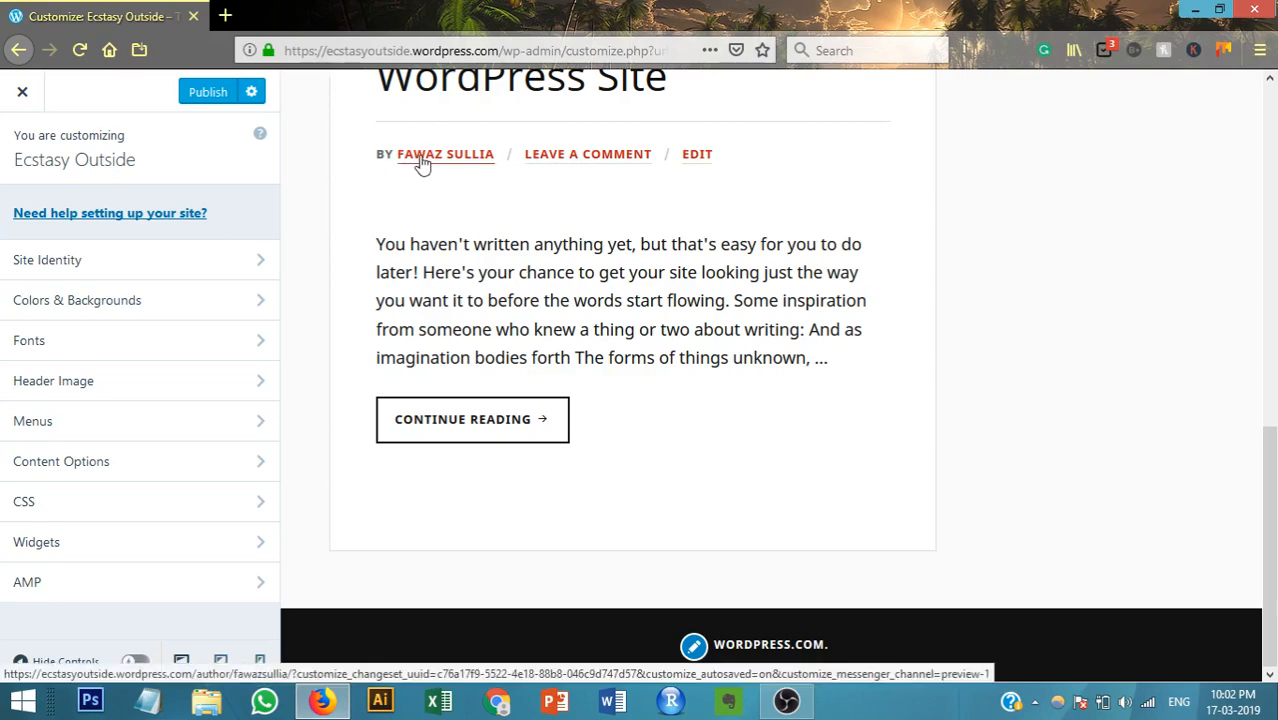
scroll(660, 404, up, 4)
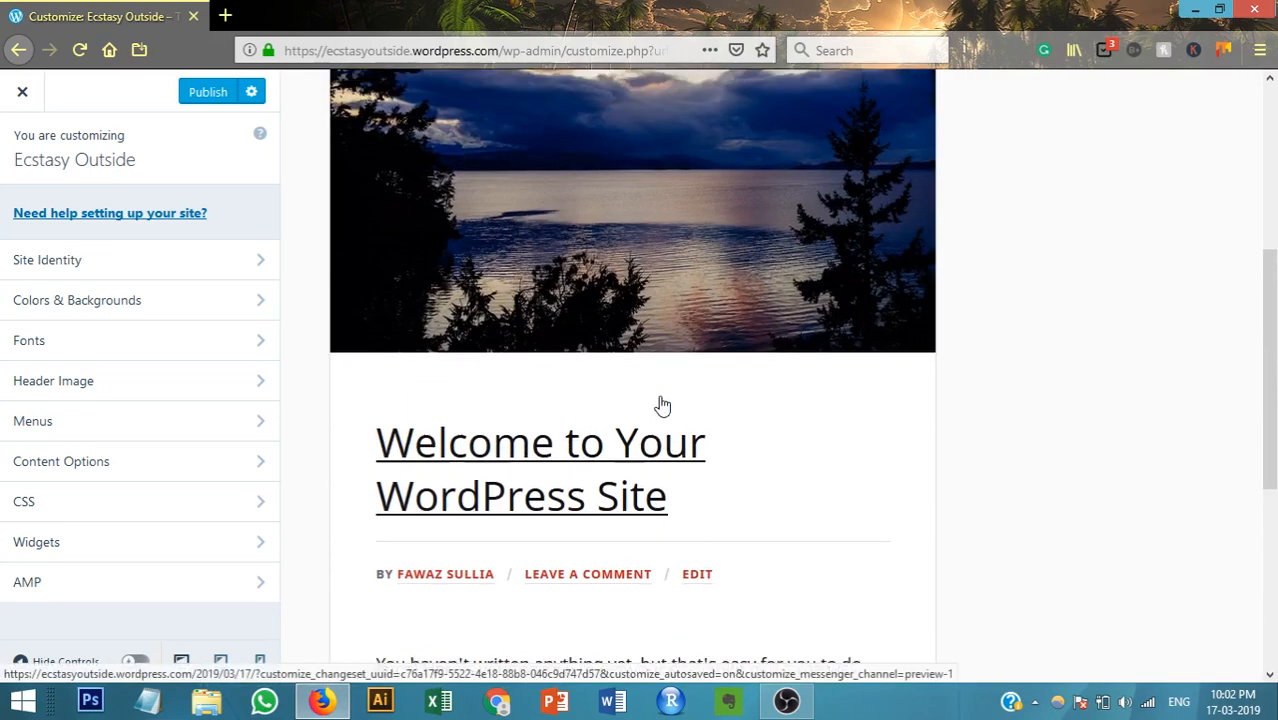
scroll(660, 400, down, 4)
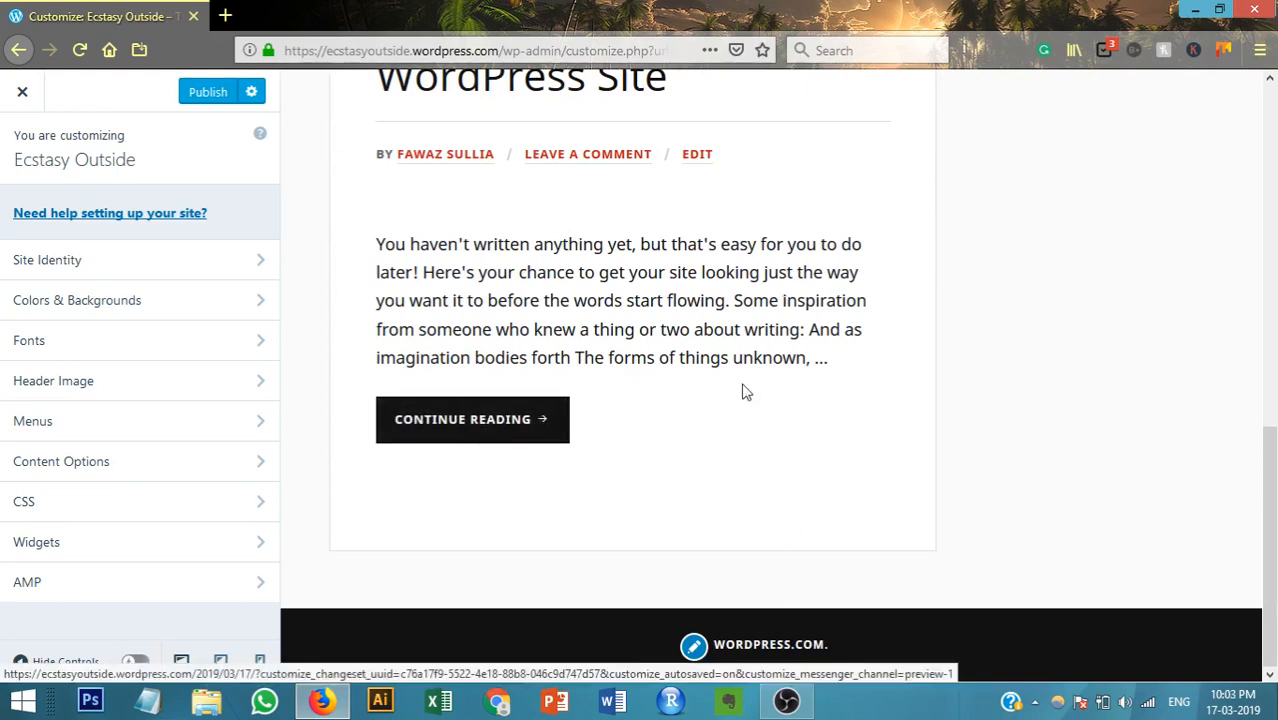
scroll(790, 333, up, 8)
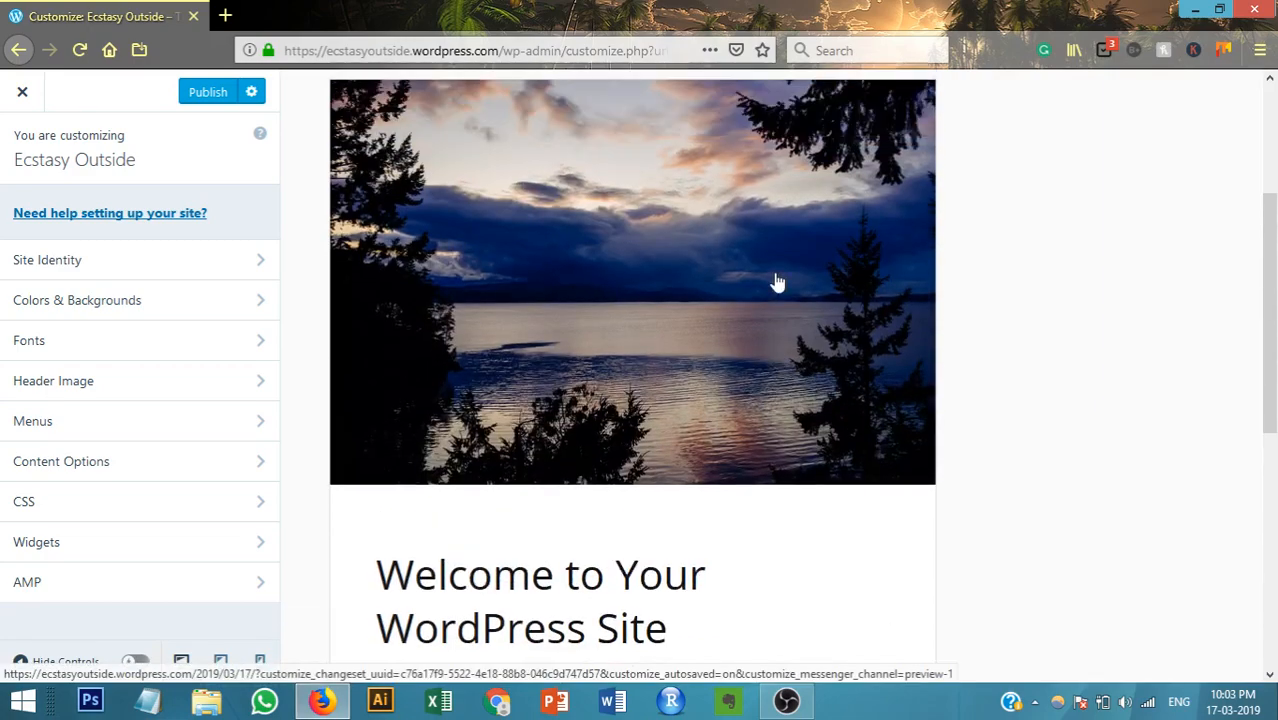
scroll(740, 365, down, 3)
scroll(755, 378, down, 4)
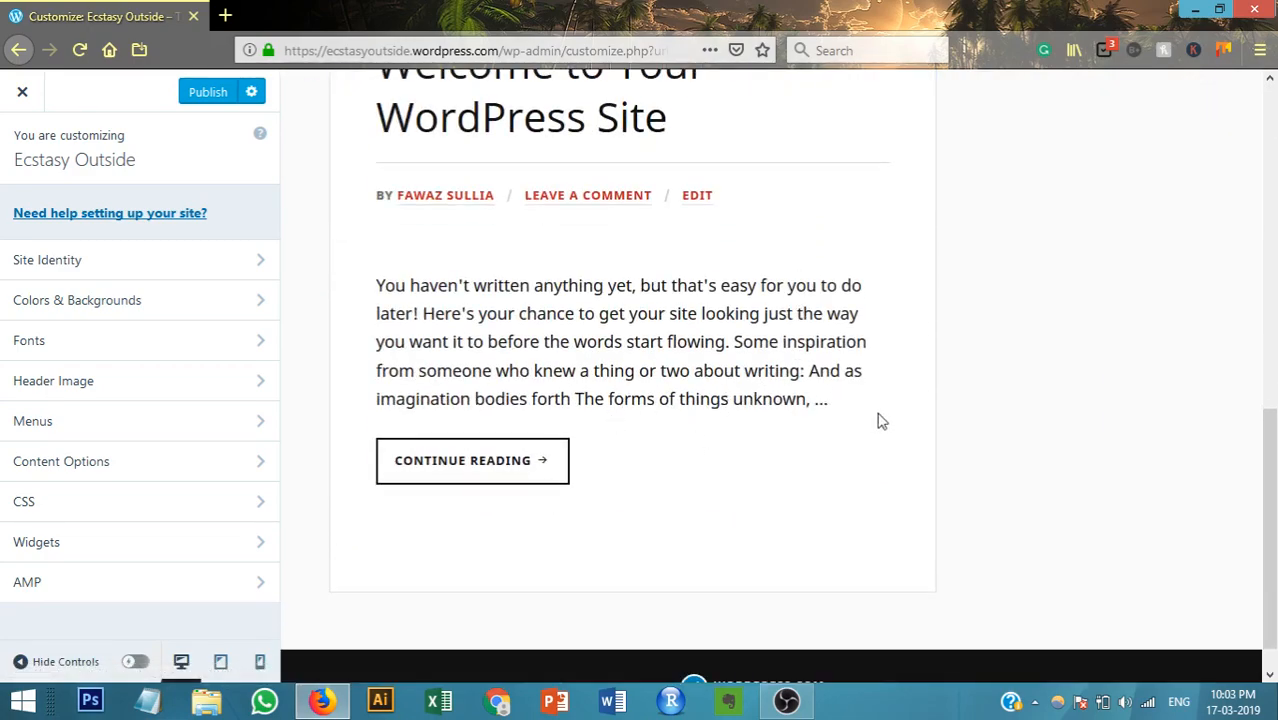
scroll(905, 418, down, 1)
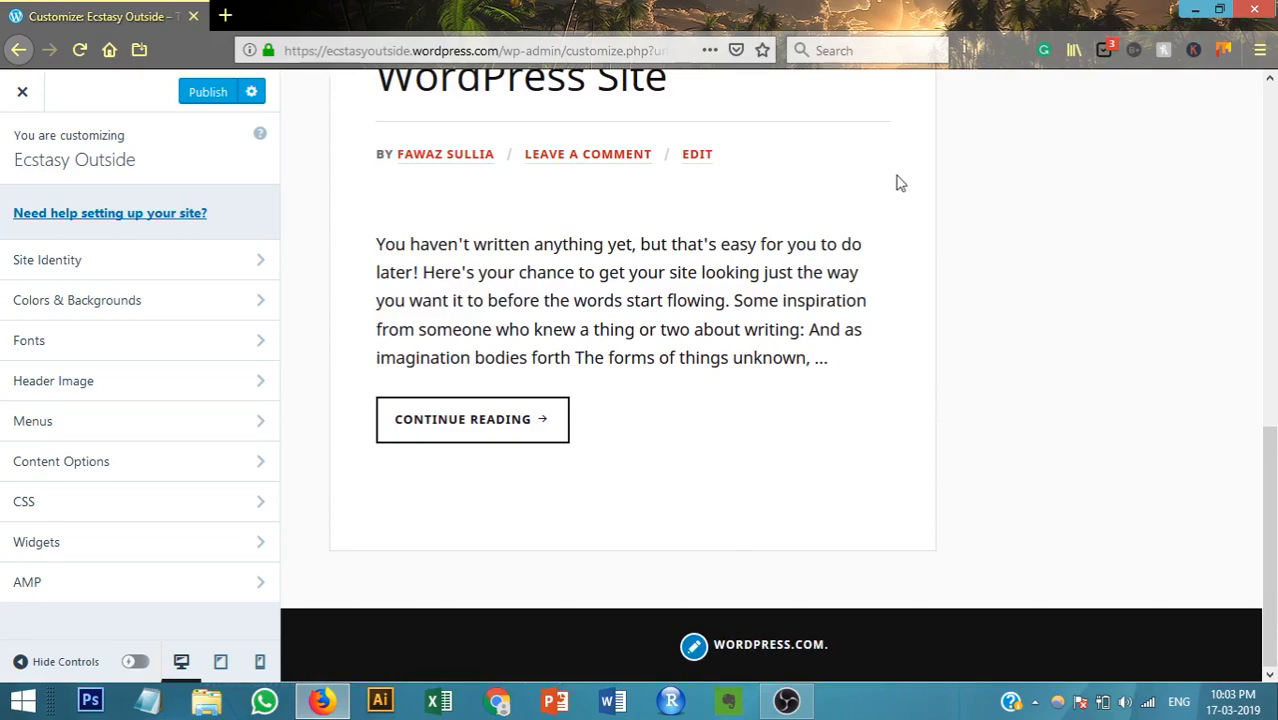
scroll(887, 228, up, 8)
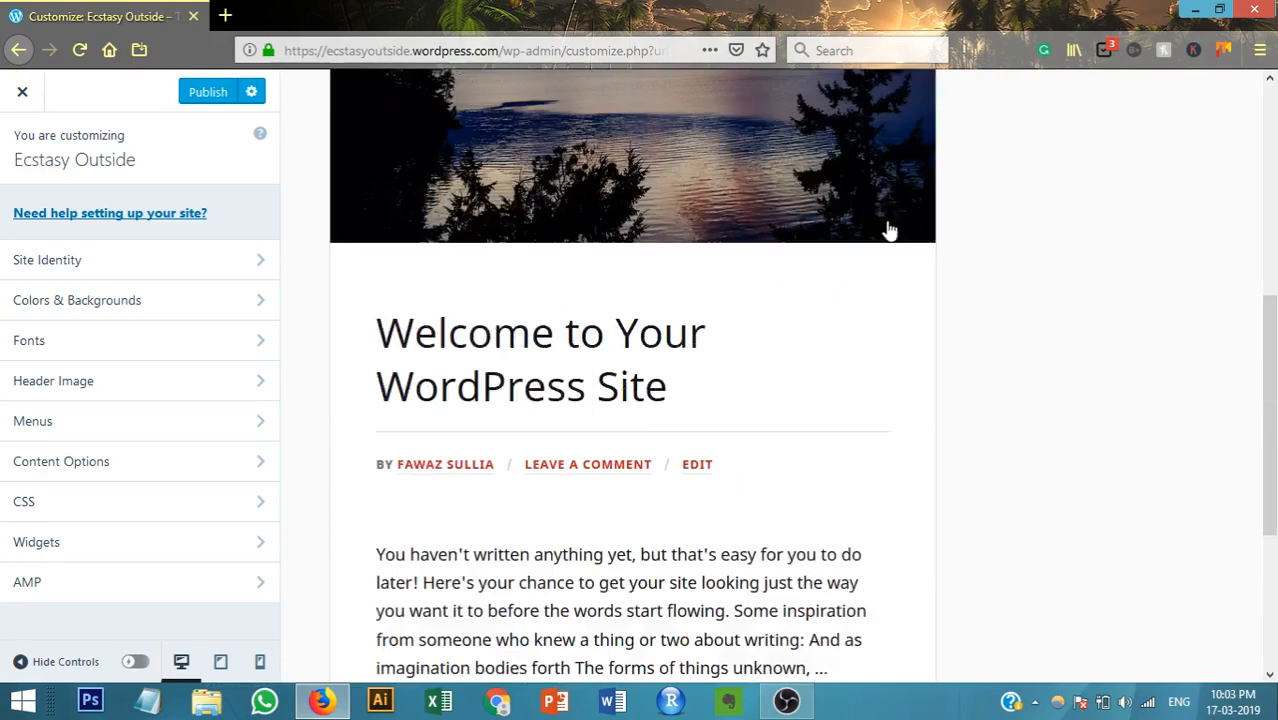
scroll(993, 402, down, 8)
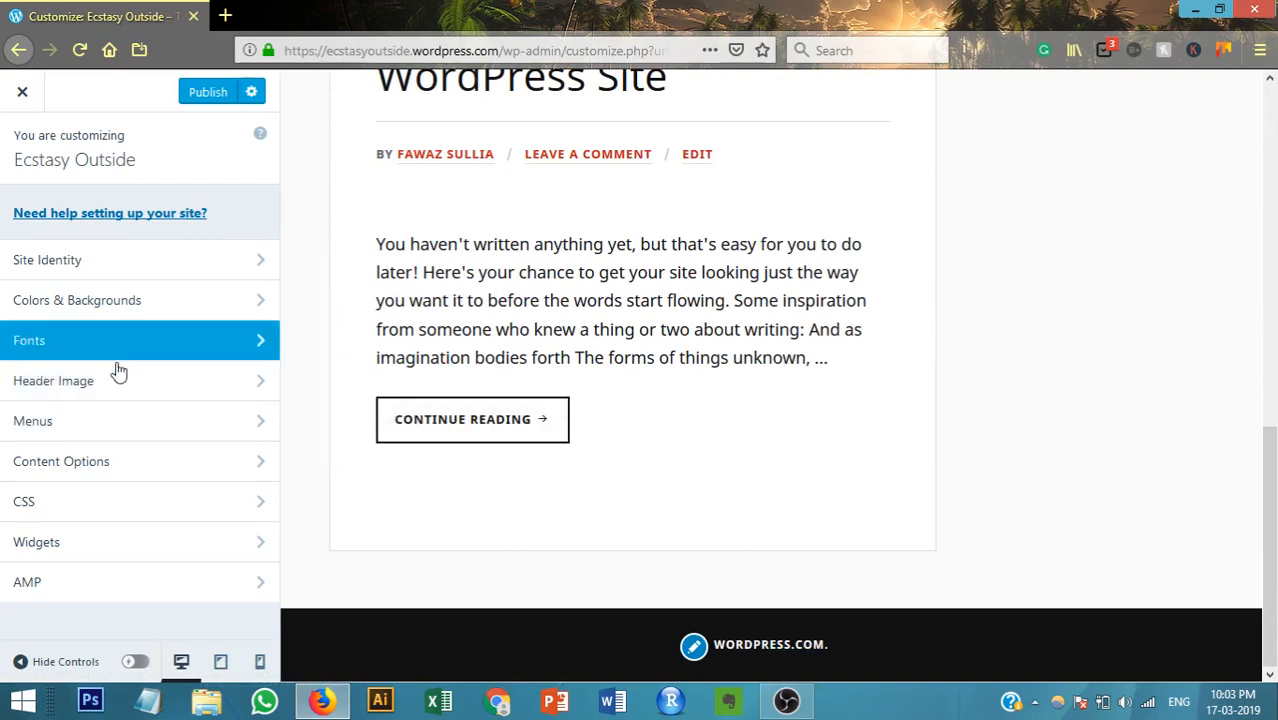
Remove the invalid Contact page item from the Primary menu, check the navigation preview, and return to the main customization options.
click(160, 428)
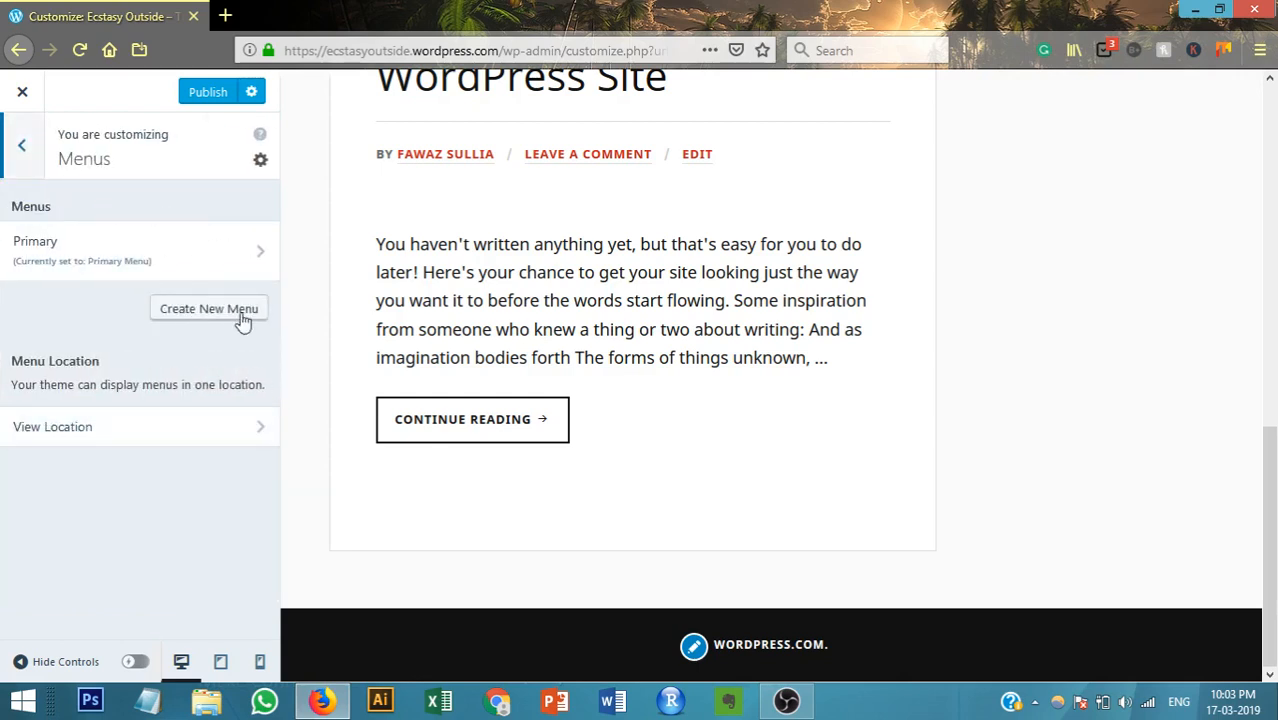
click(234, 257)
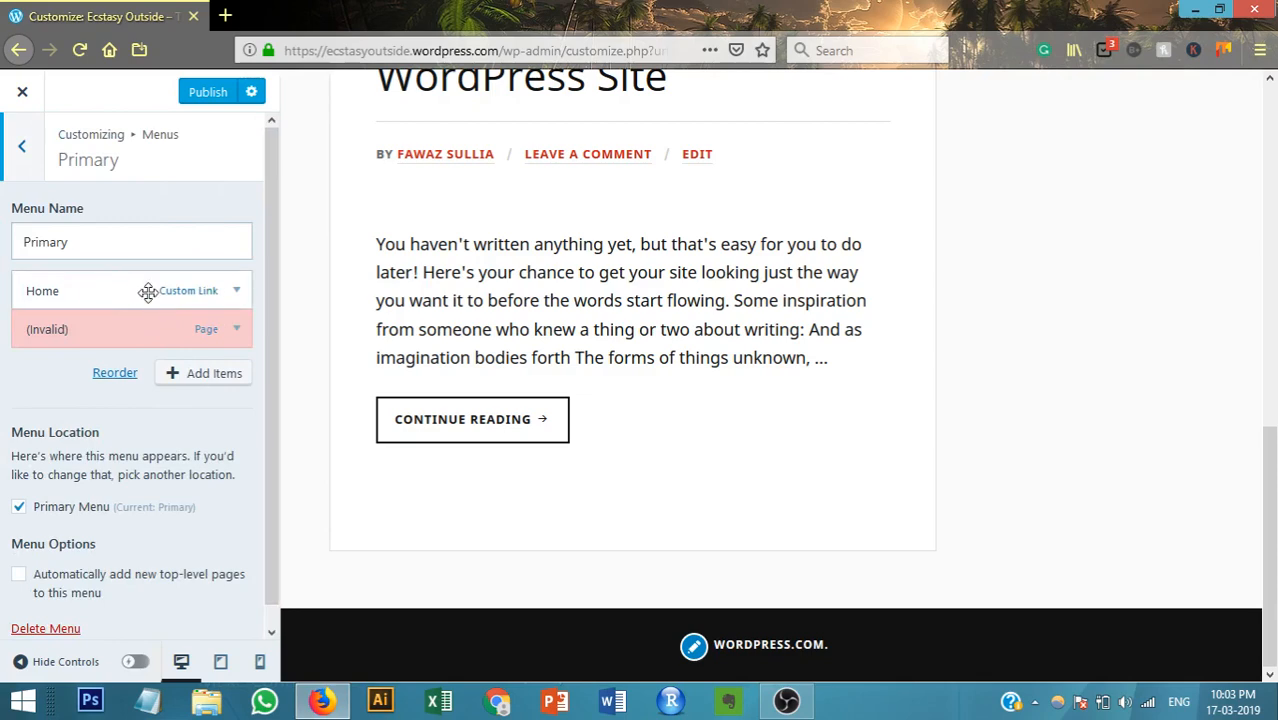
click(237, 331)
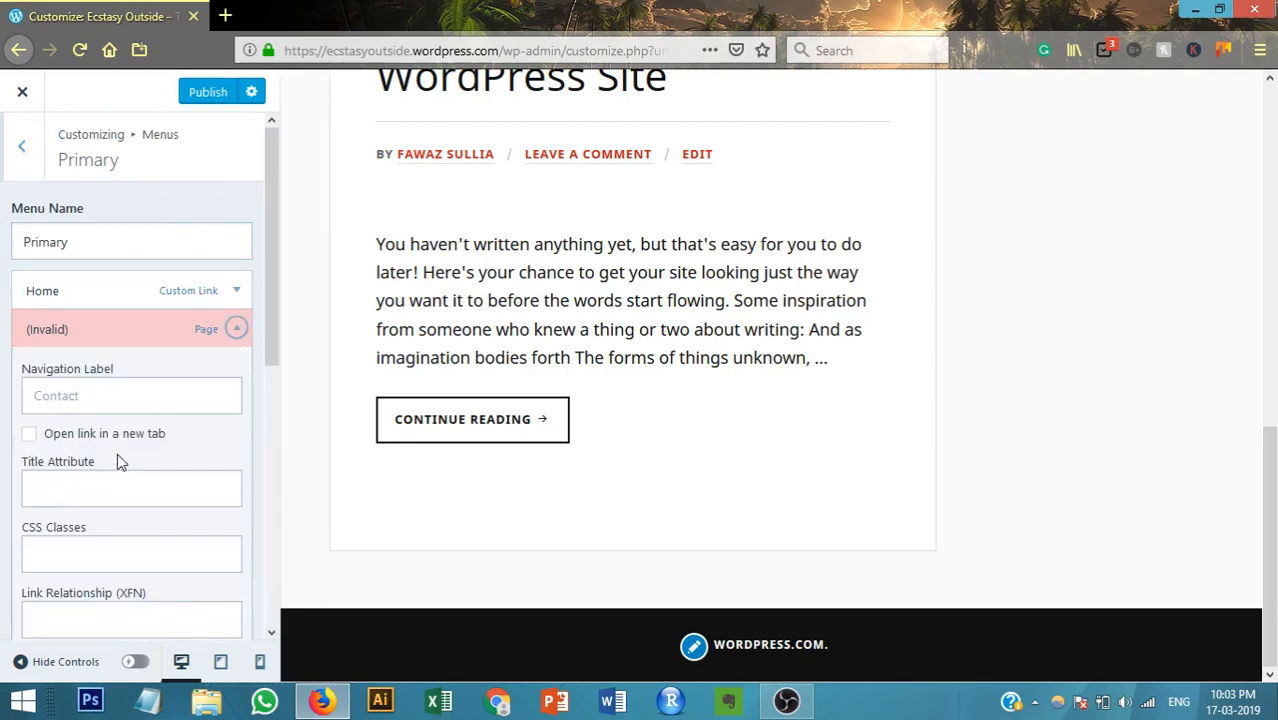
scroll(117, 445, down, 5)
click(45, 314)
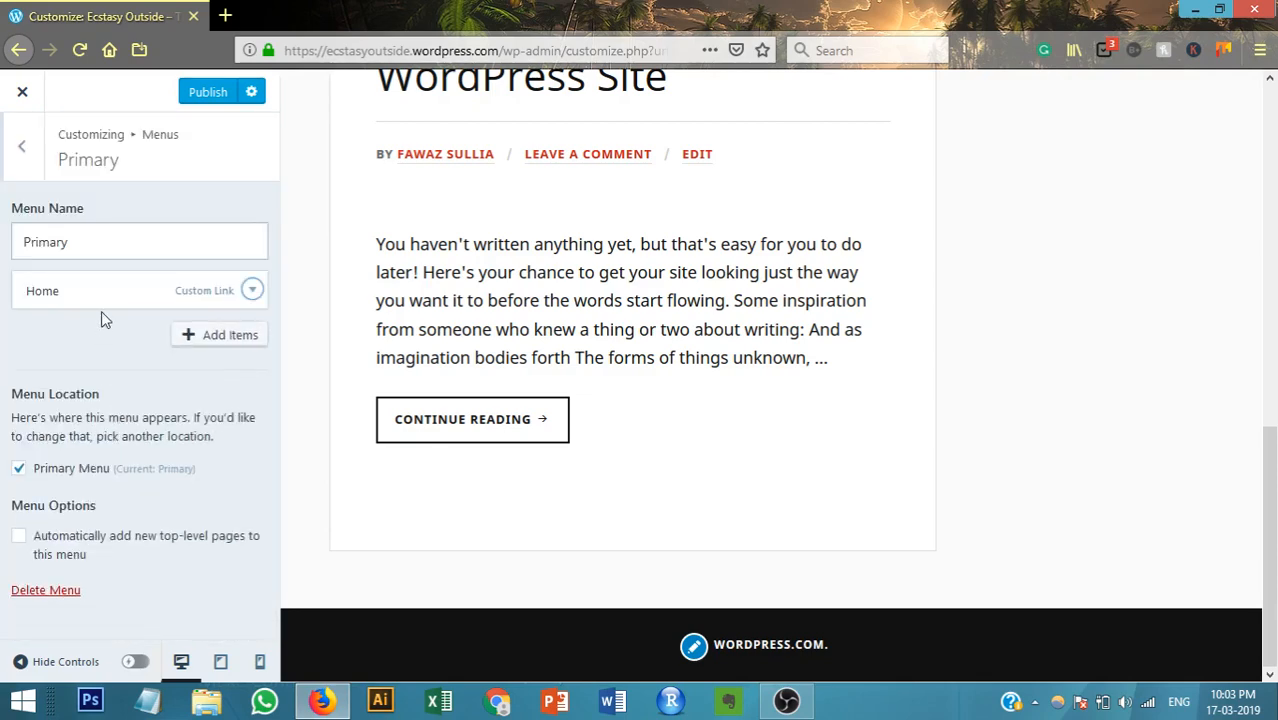
scroll(490, 353, up, 5)
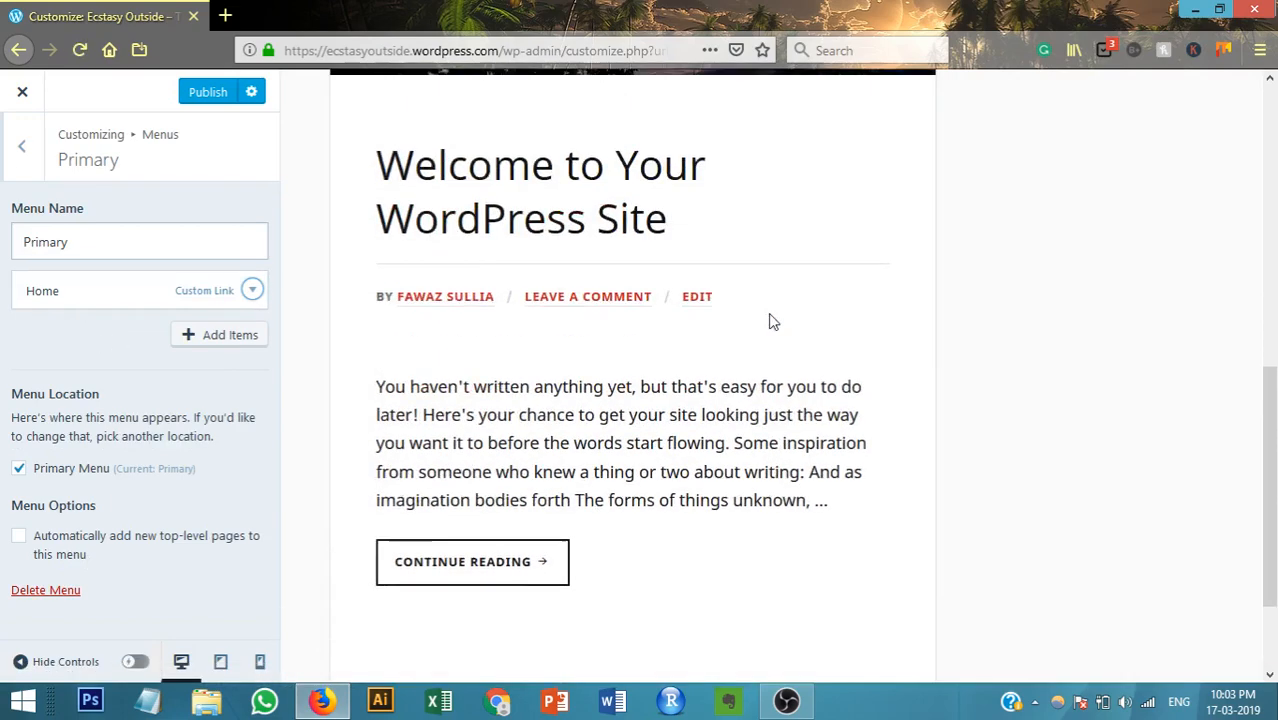
scroll(590, 378, up, 5)
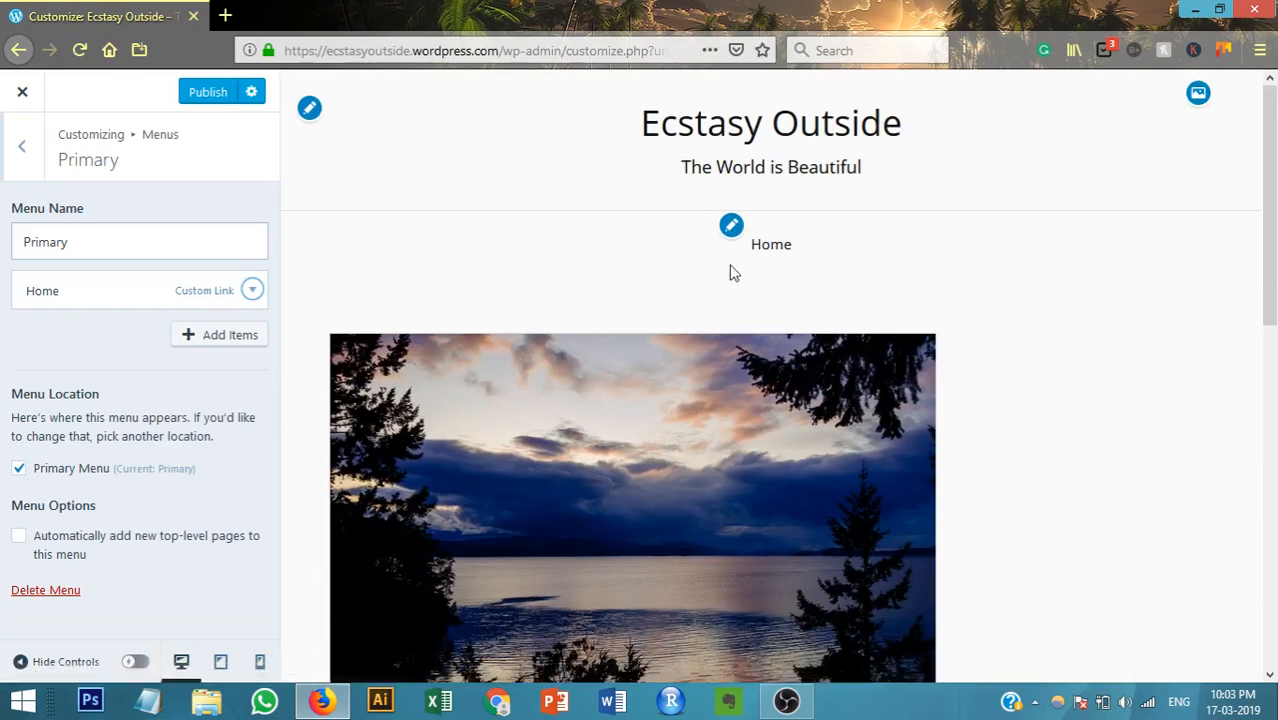
click(12, 158)
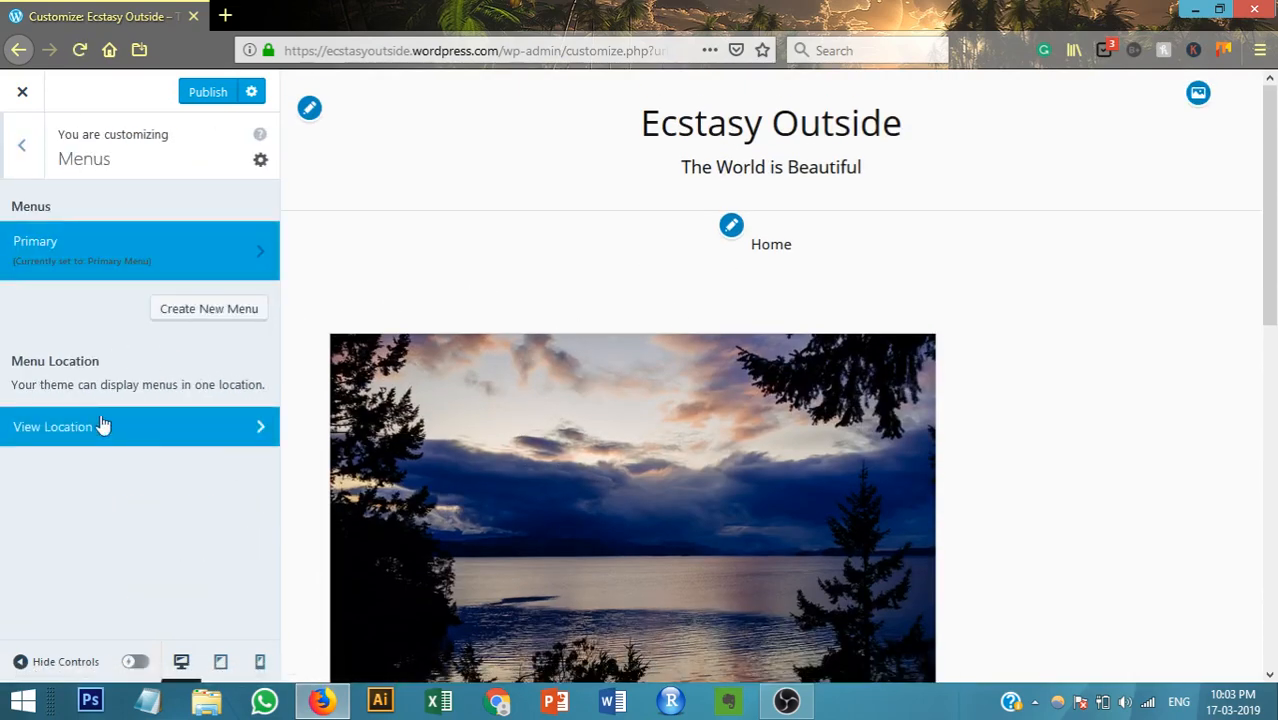
click(24, 152)
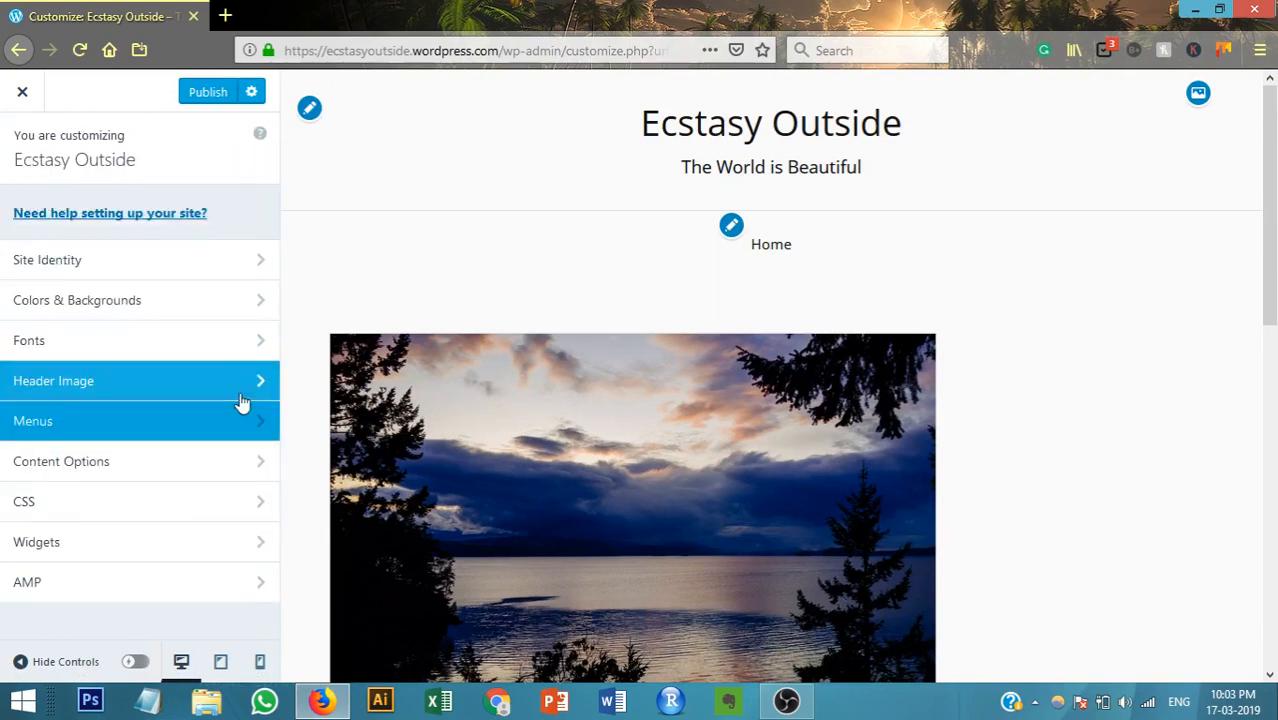
Open the Content Options and compare the blog display and post details settings with the sample post in the preview.
click(203, 461)
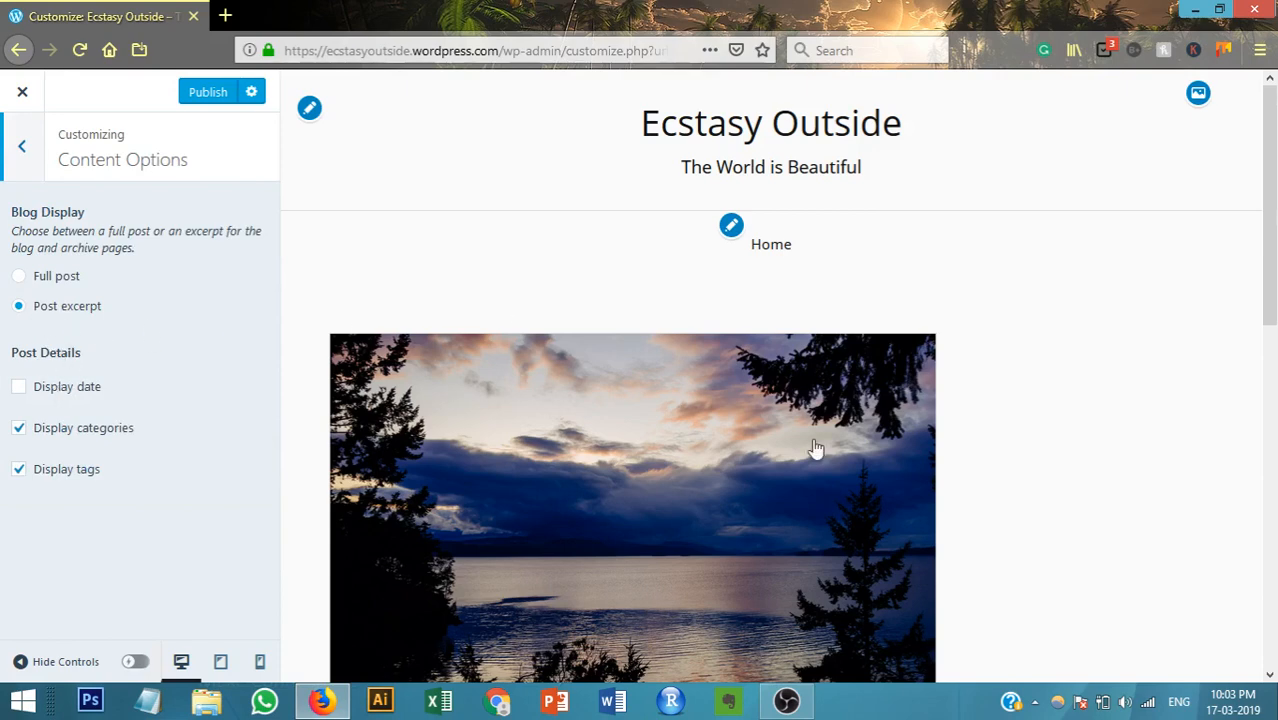
scroll(815, 448, down, 8)
scroll(673, 428, up, 8)
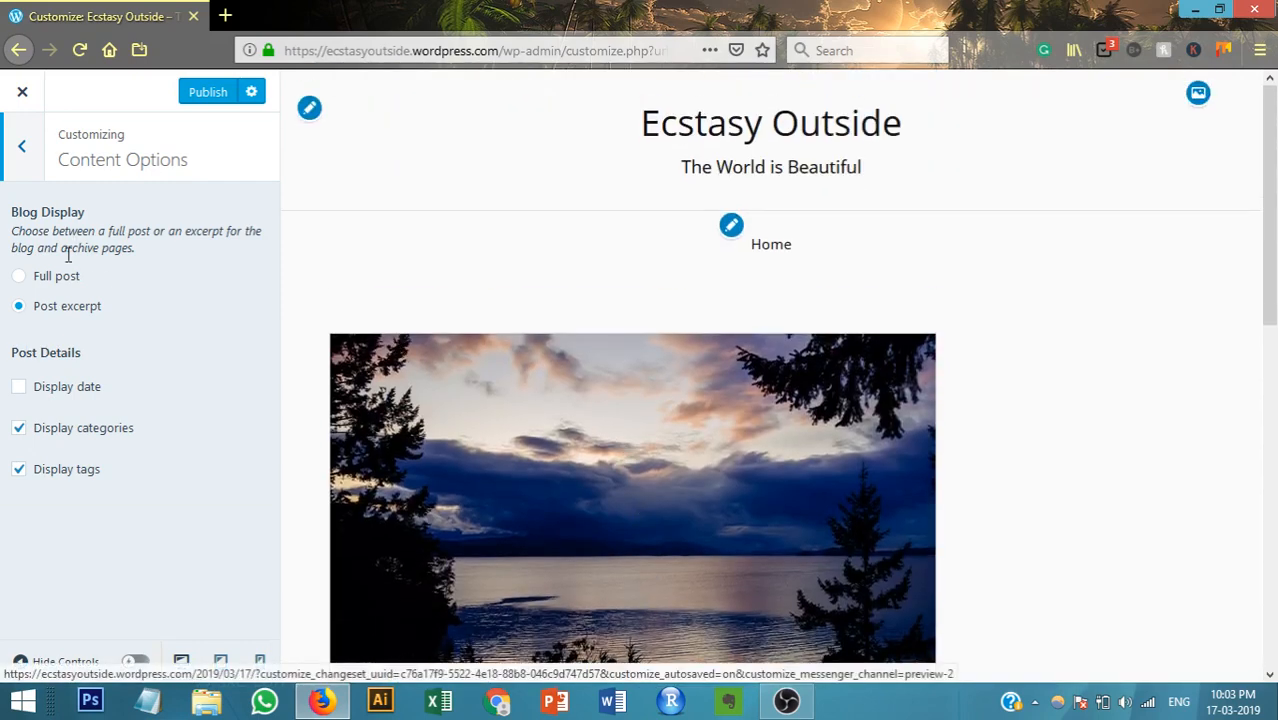
scroll(673, 345, down, 4)
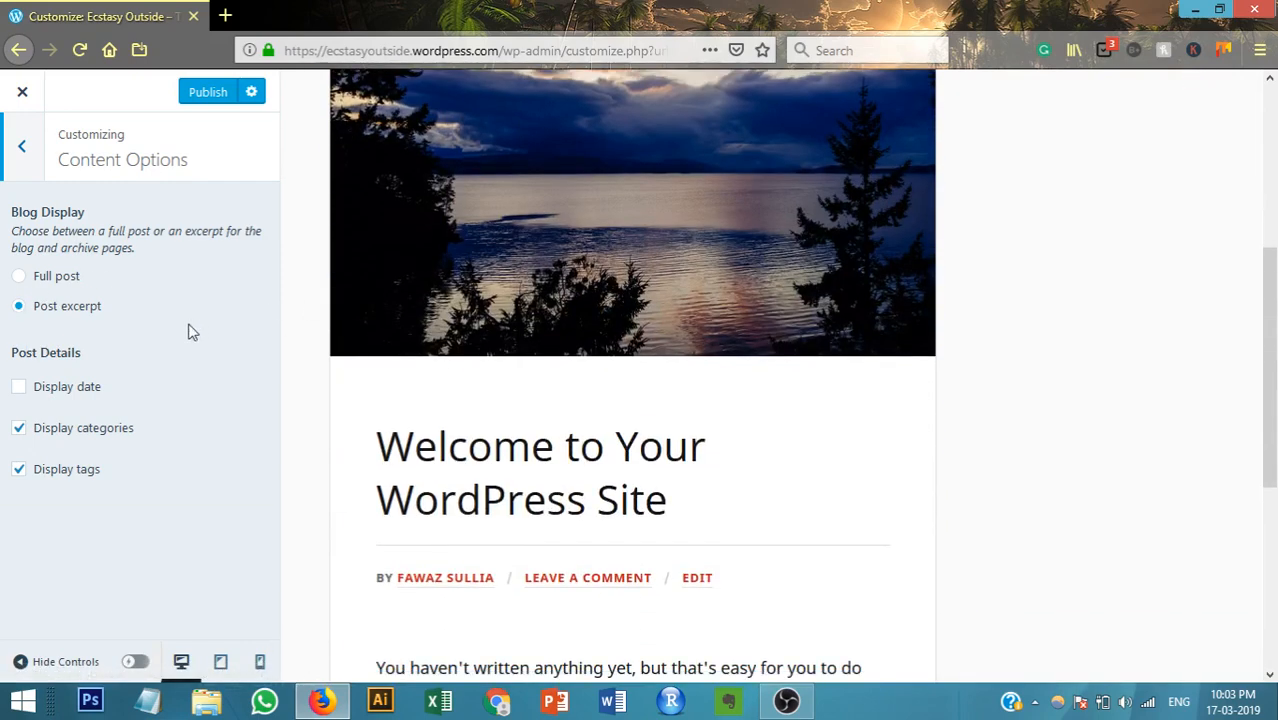
Try the full post blog display, check it in the preview, and switch back to post excerpts.
click(19, 277)
scroll(847, 417, down, 6)
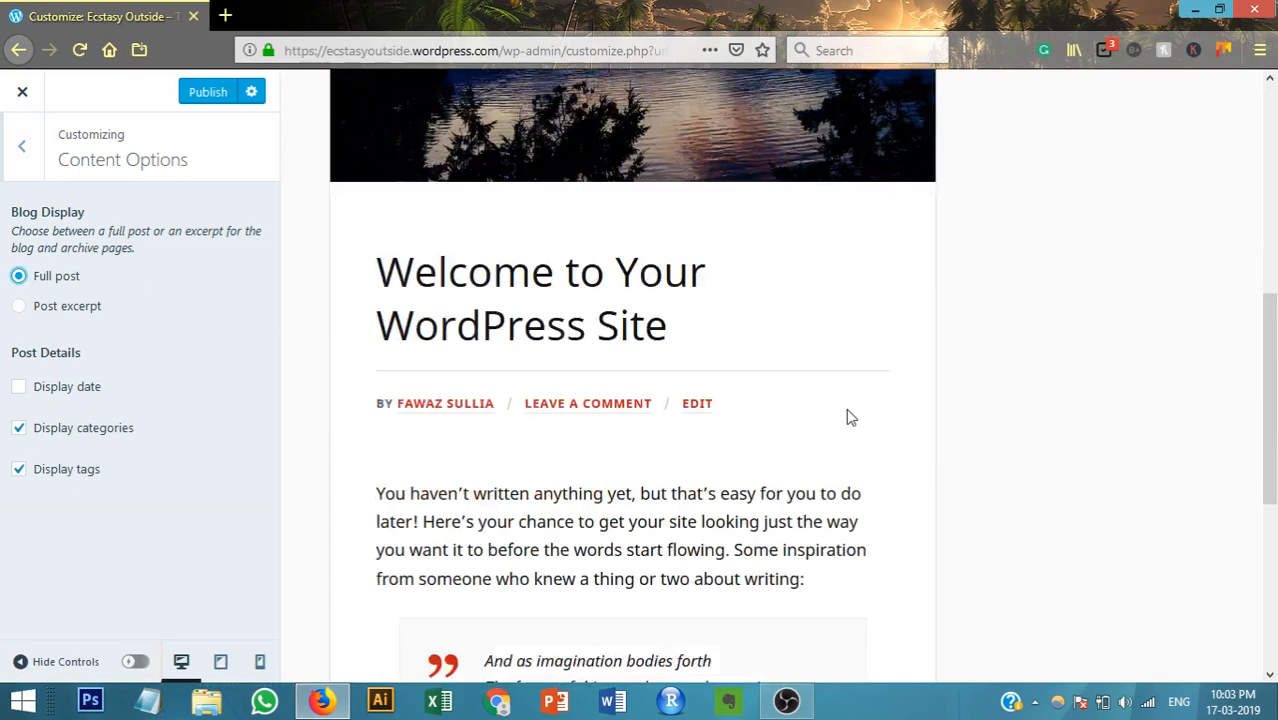
scroll(851, 417, up, 9)
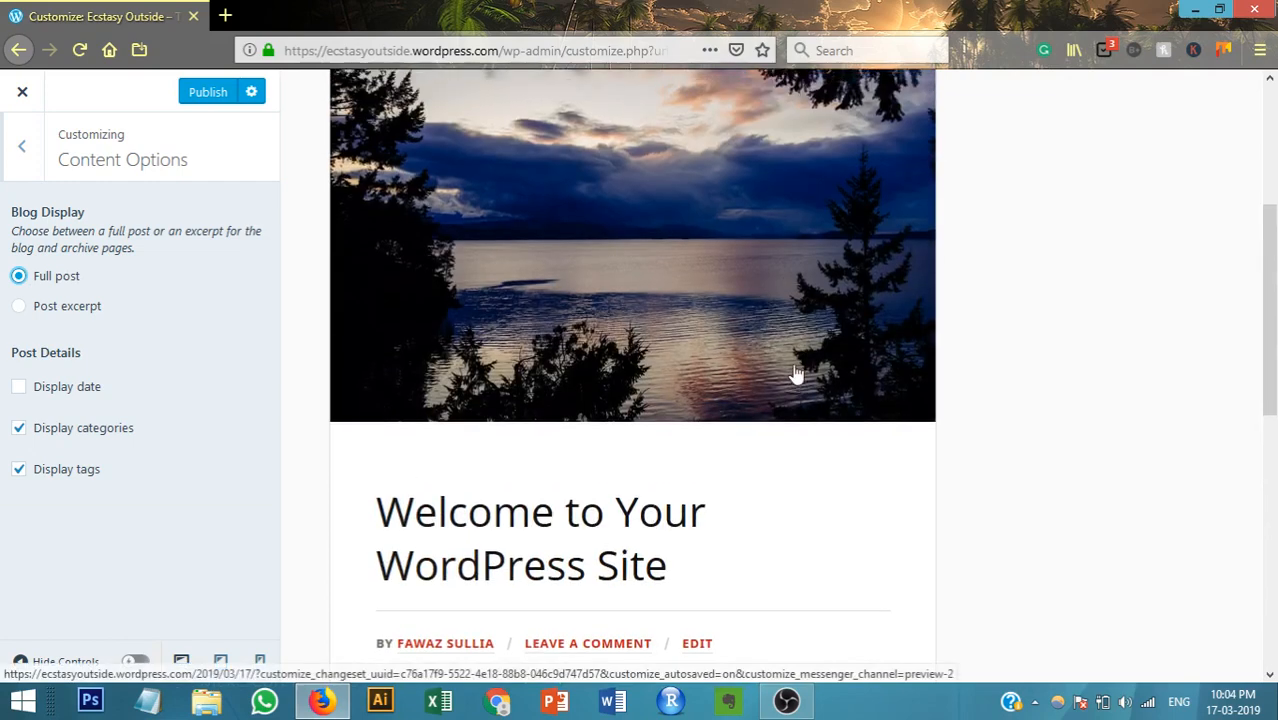
scroll(799, 374, down, 6)
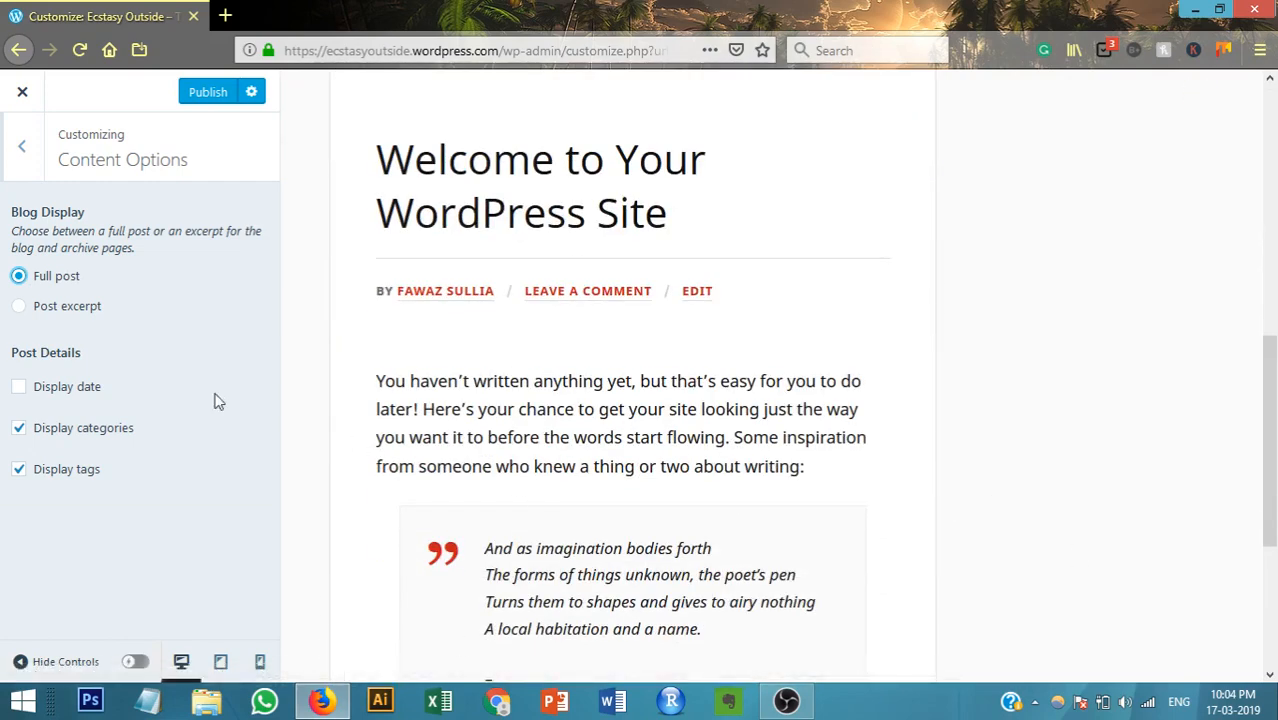
click(20, 308)
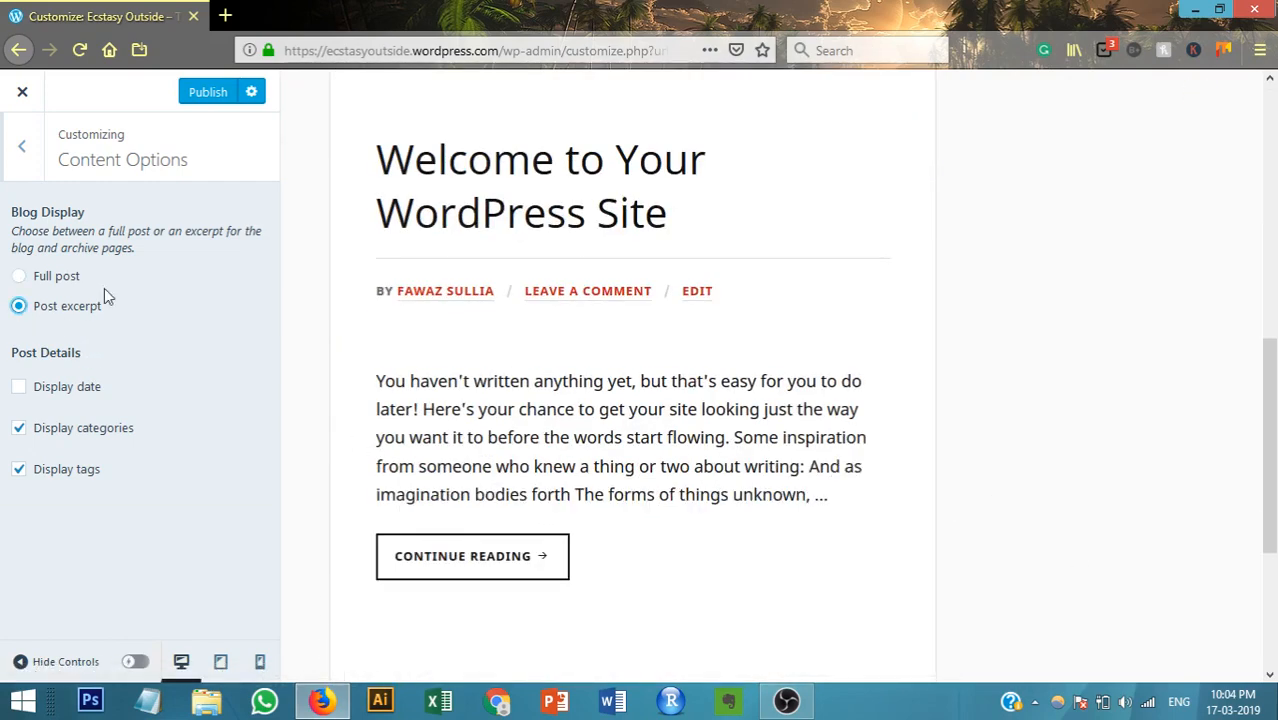
Enable the date display in the post details of the blog.
scroll(501, 184, up, 5)
scroll(844, 489, down, 4)
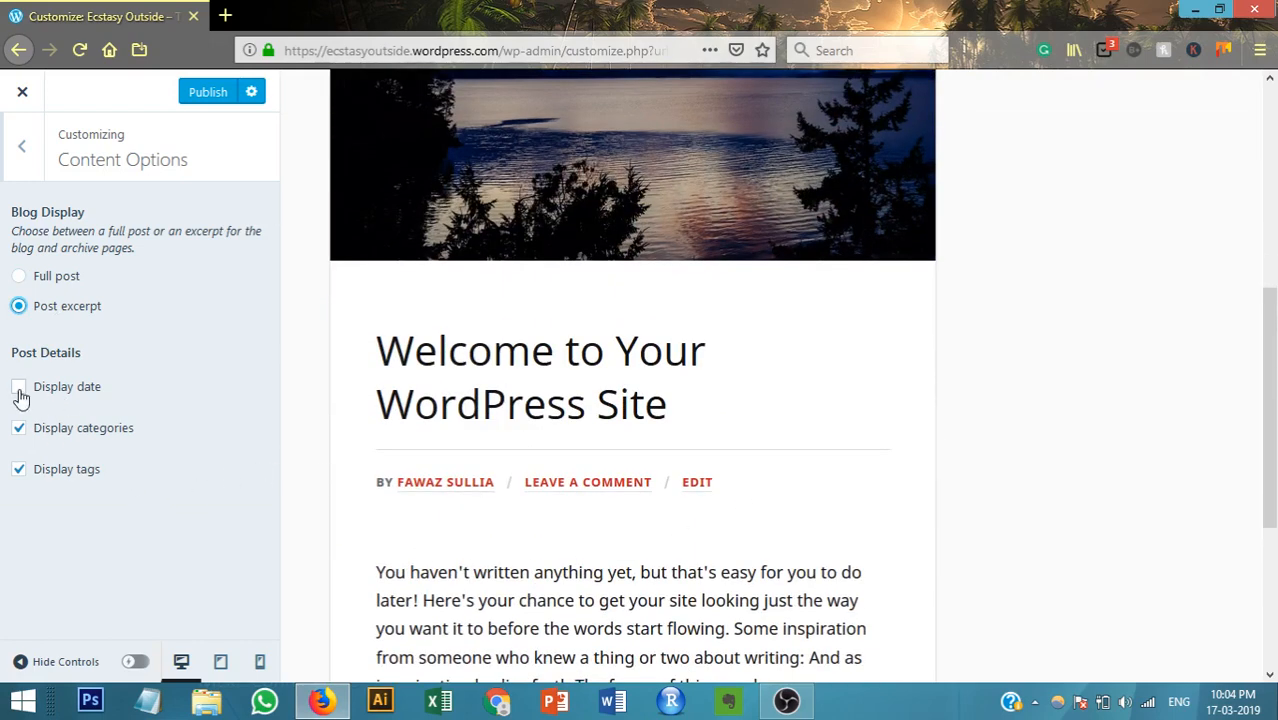
click(19, 389)
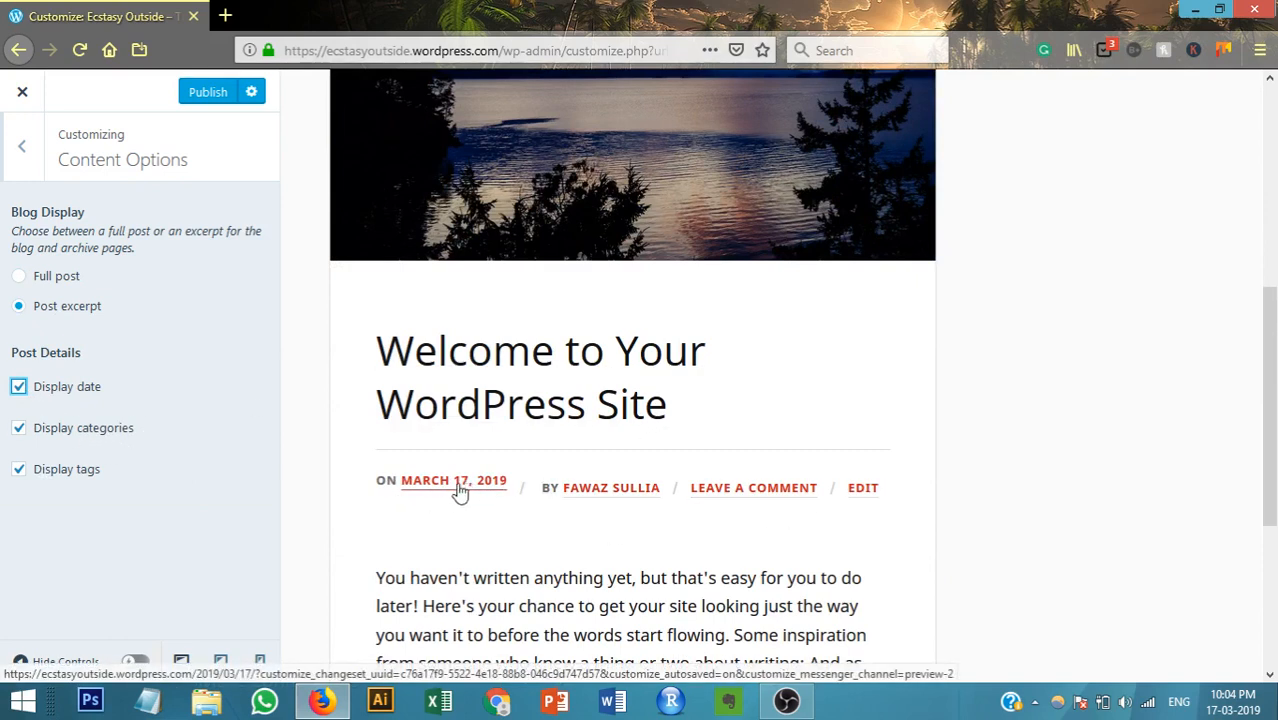
Turn off the display of tags and categories in the post details and return to the main customization options.
click(31, 466)
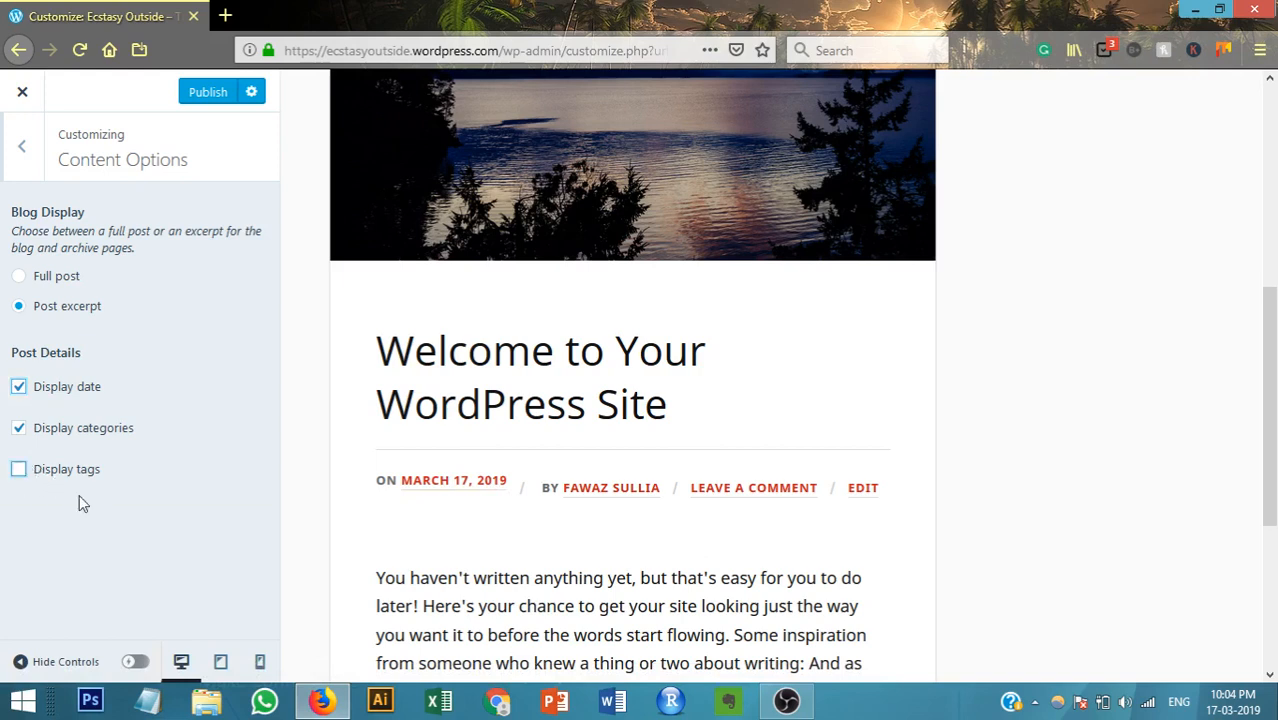
click(20, 431)
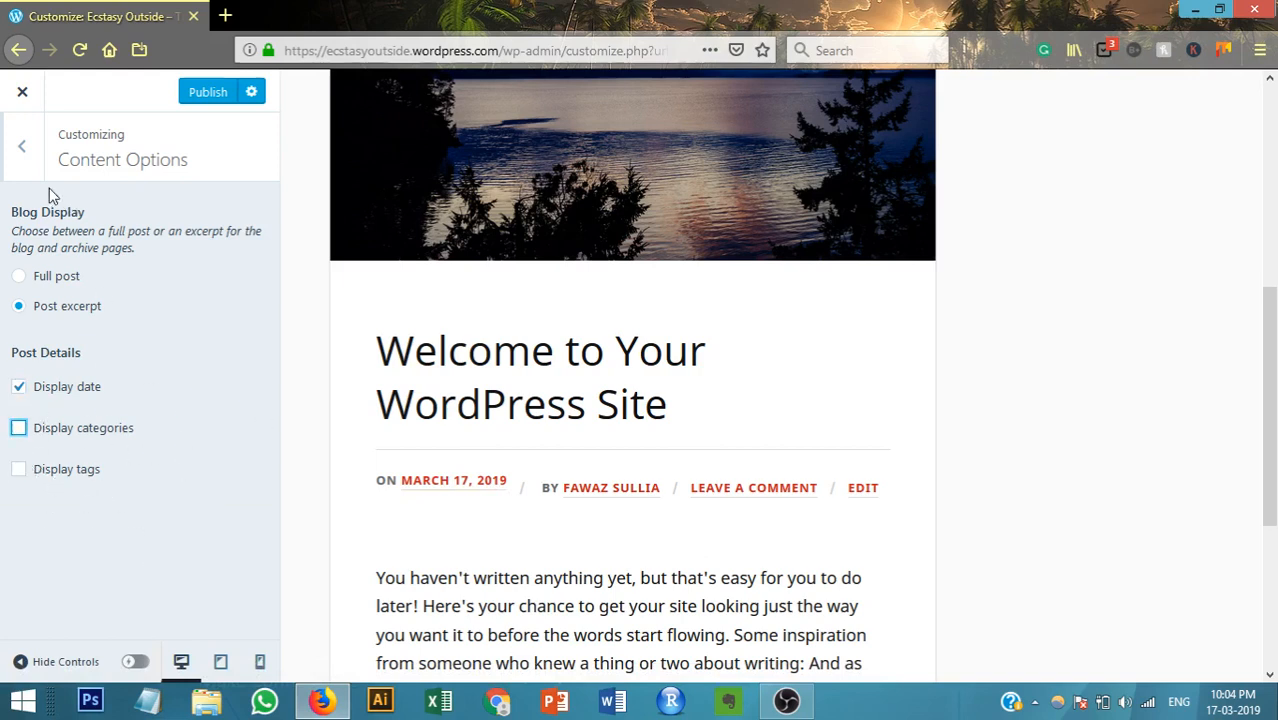
click(21, 148)
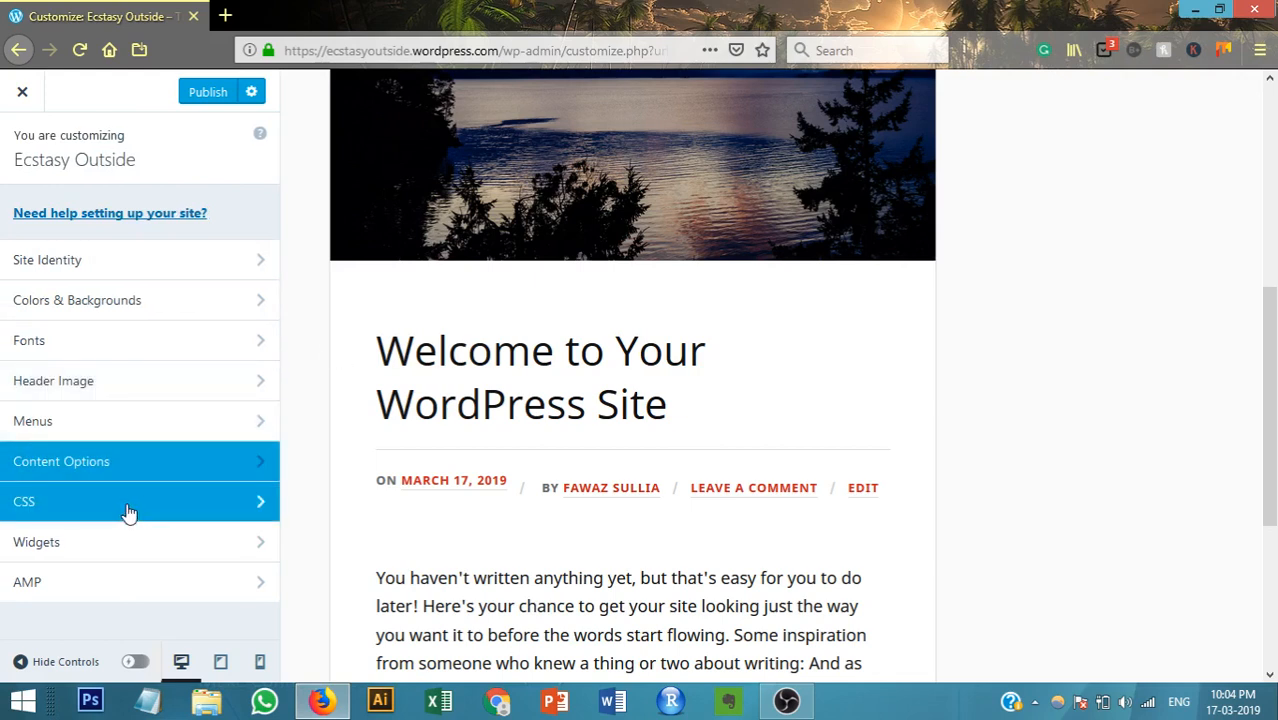
Check the CSS customization section and go back to the main customization options.
click(208, 507)
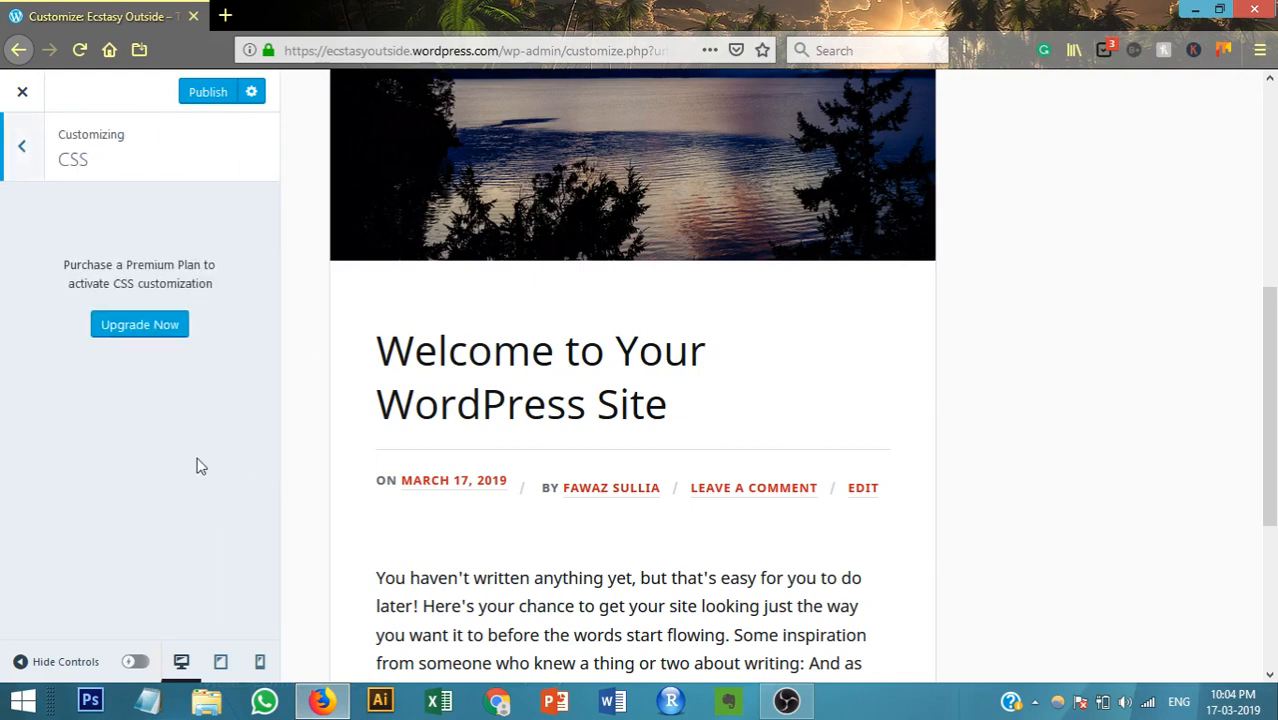
click(19, 138)
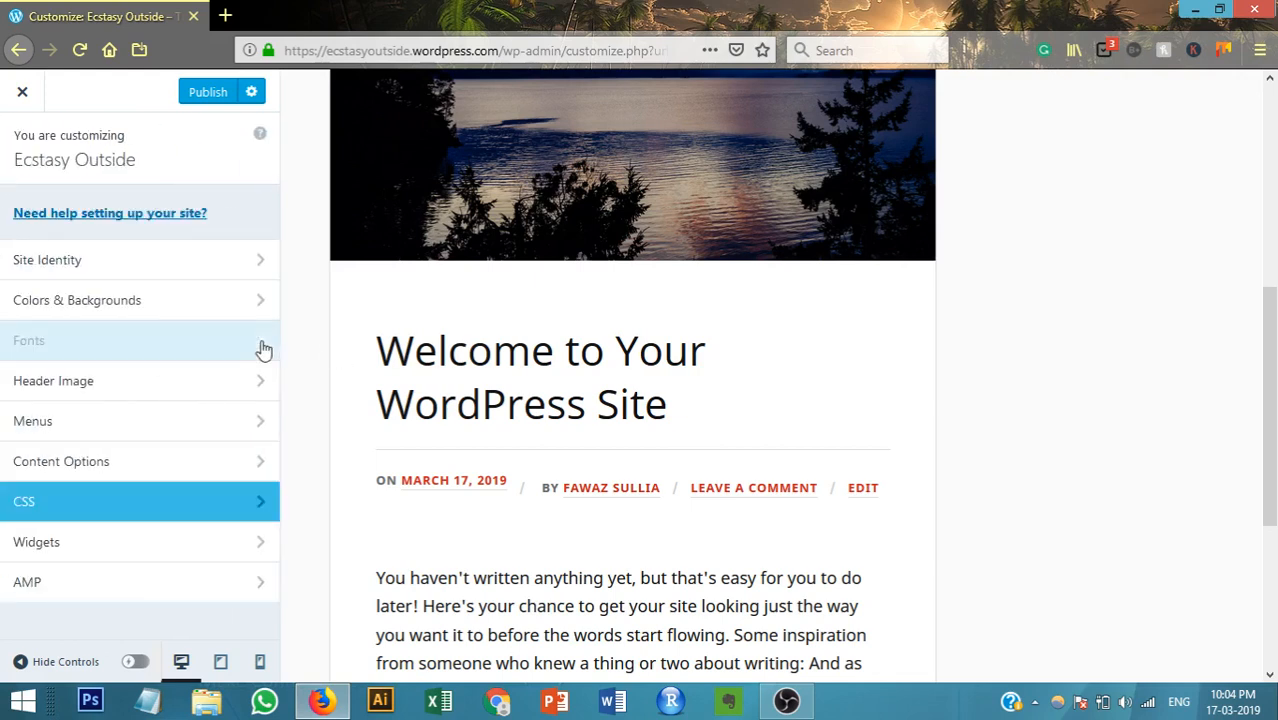
Add a Recent Posts widget to the Sidebar widget area of the blog.
click(208, 556)
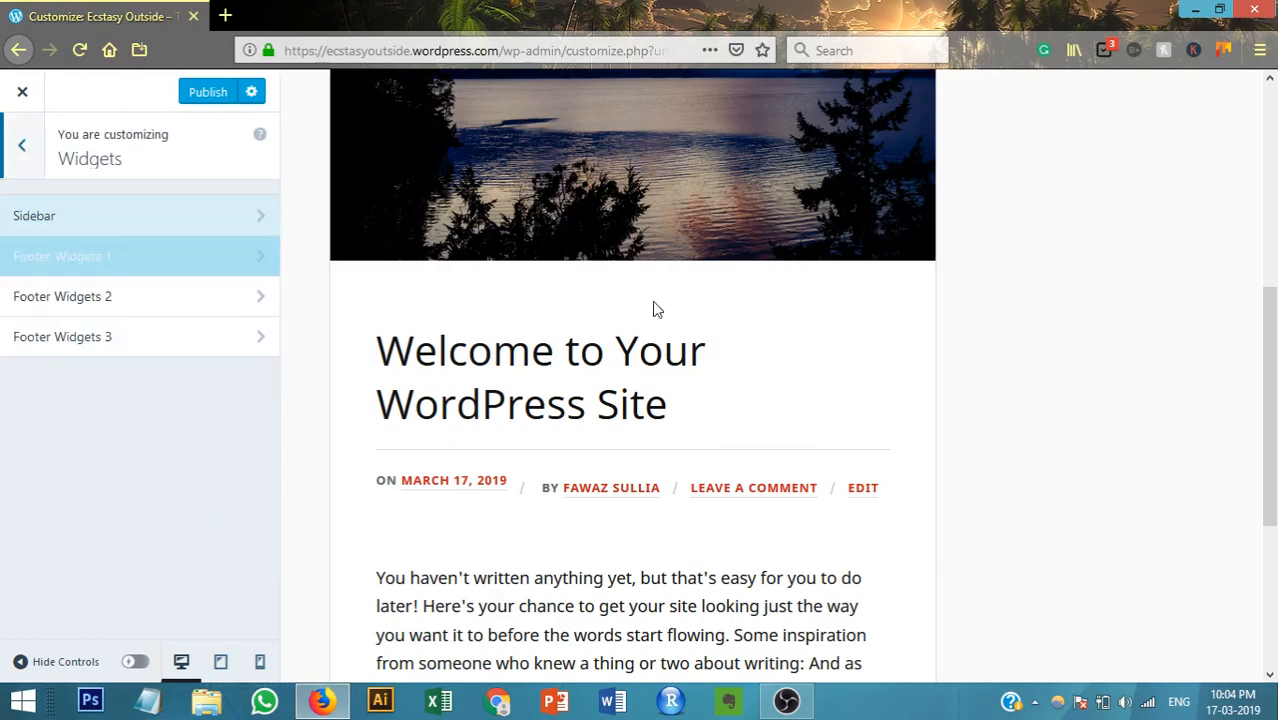
scroll(1183, 351, down, 3)
scroll(1183, 351, up, 10)
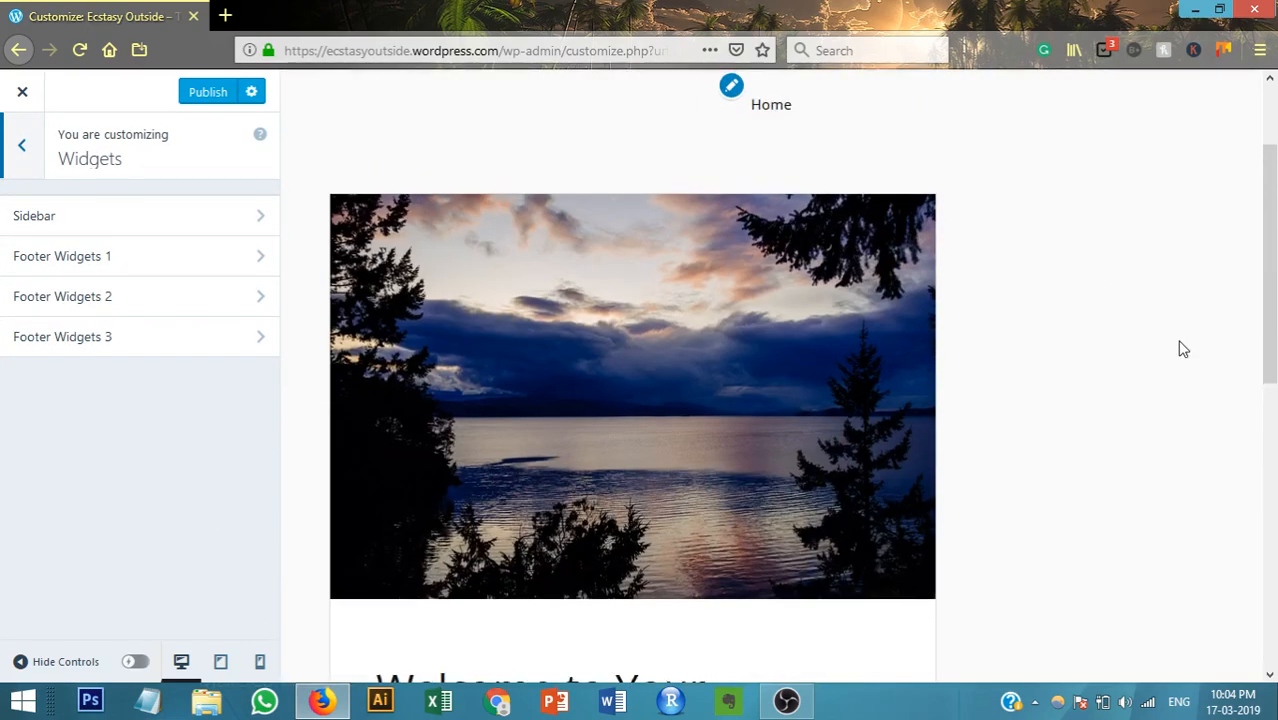
click(191, 231)
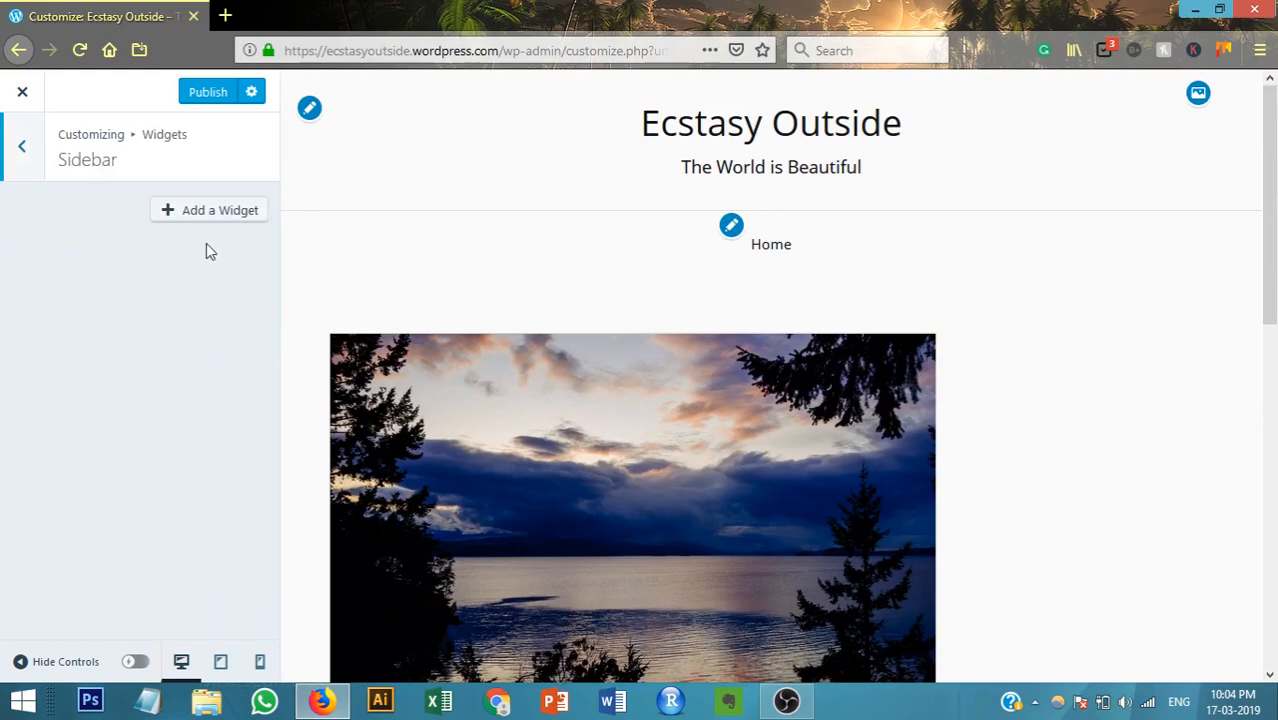
click(193, 222)
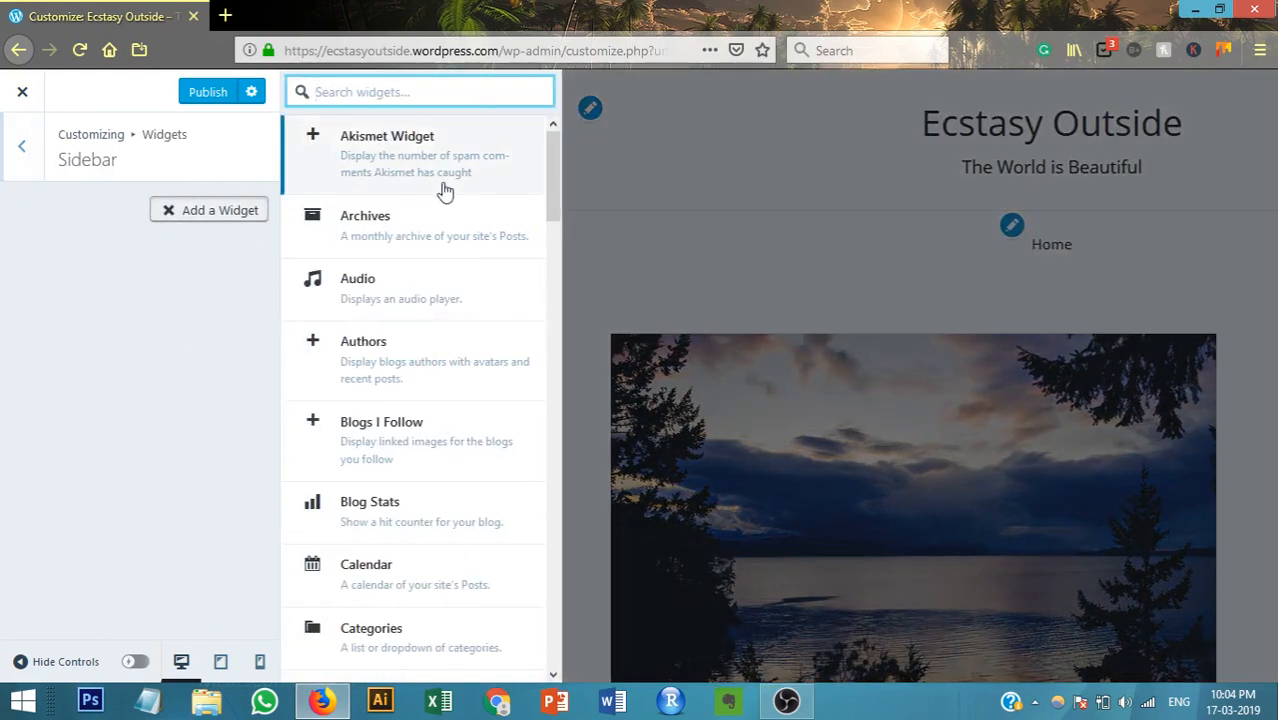
scroll(450, 300, down, 5)
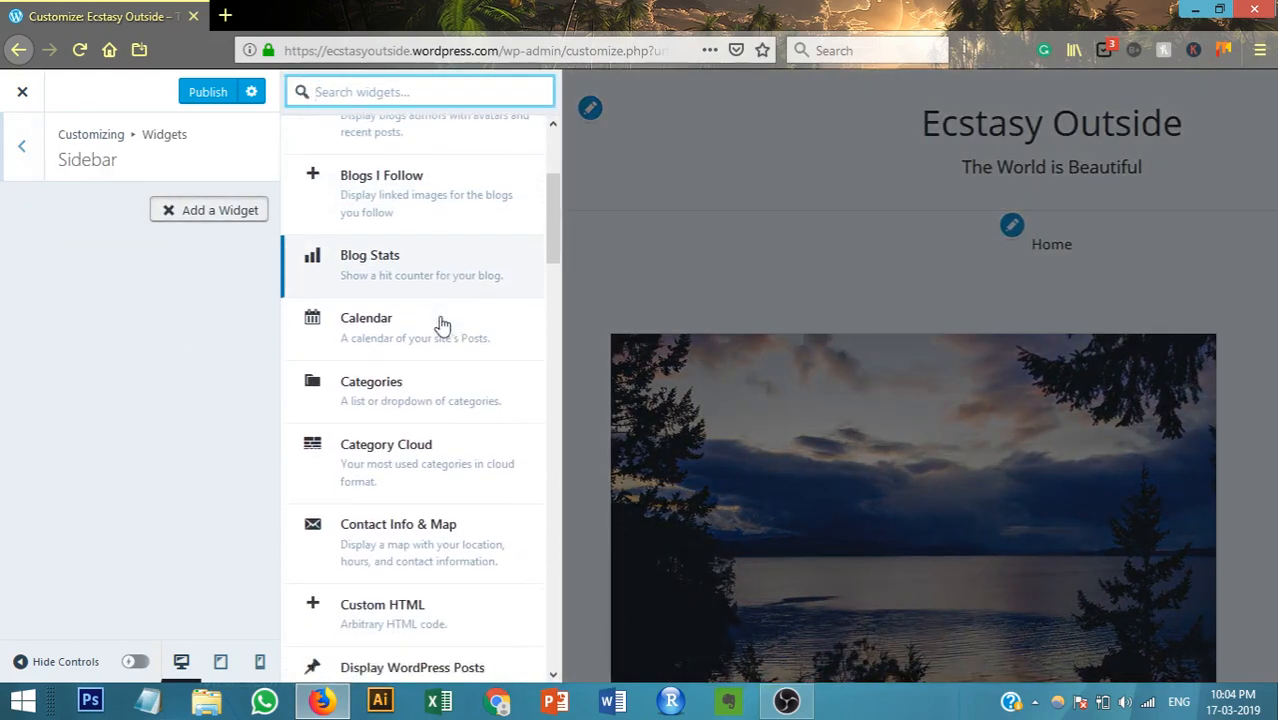
scroll(446, 410, down, 5)
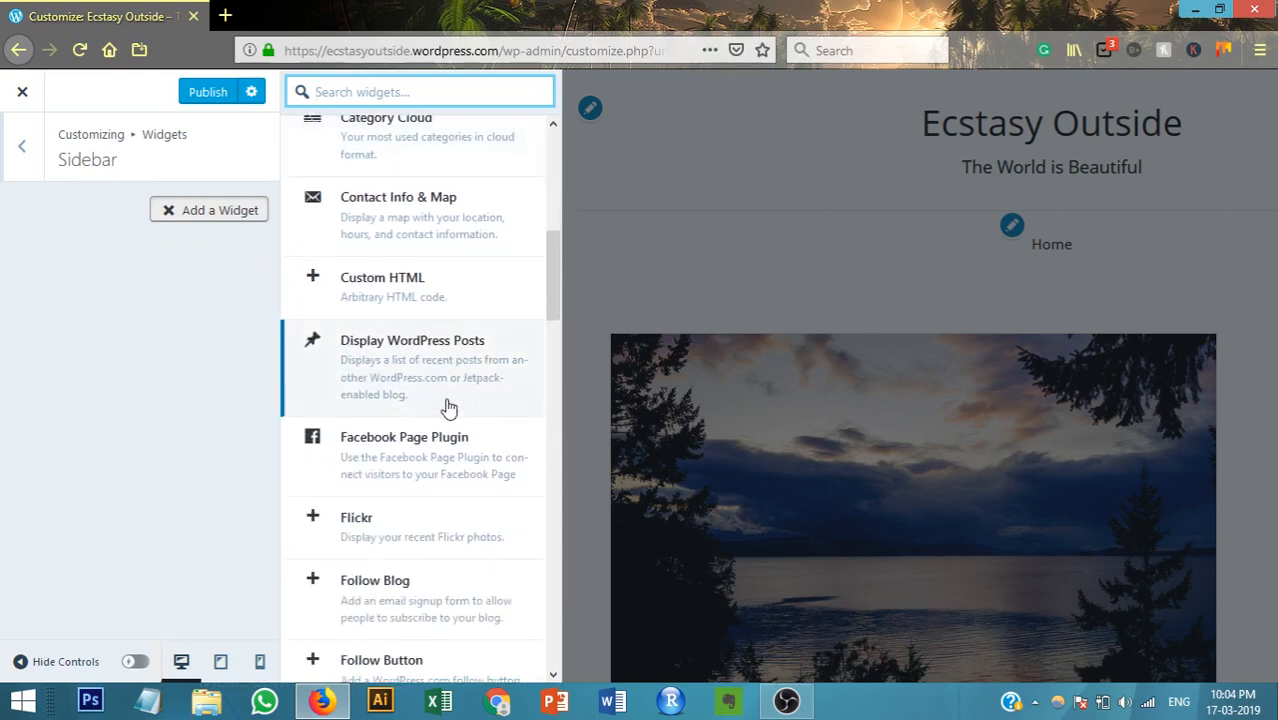
scroll(455, 427, down, 5)
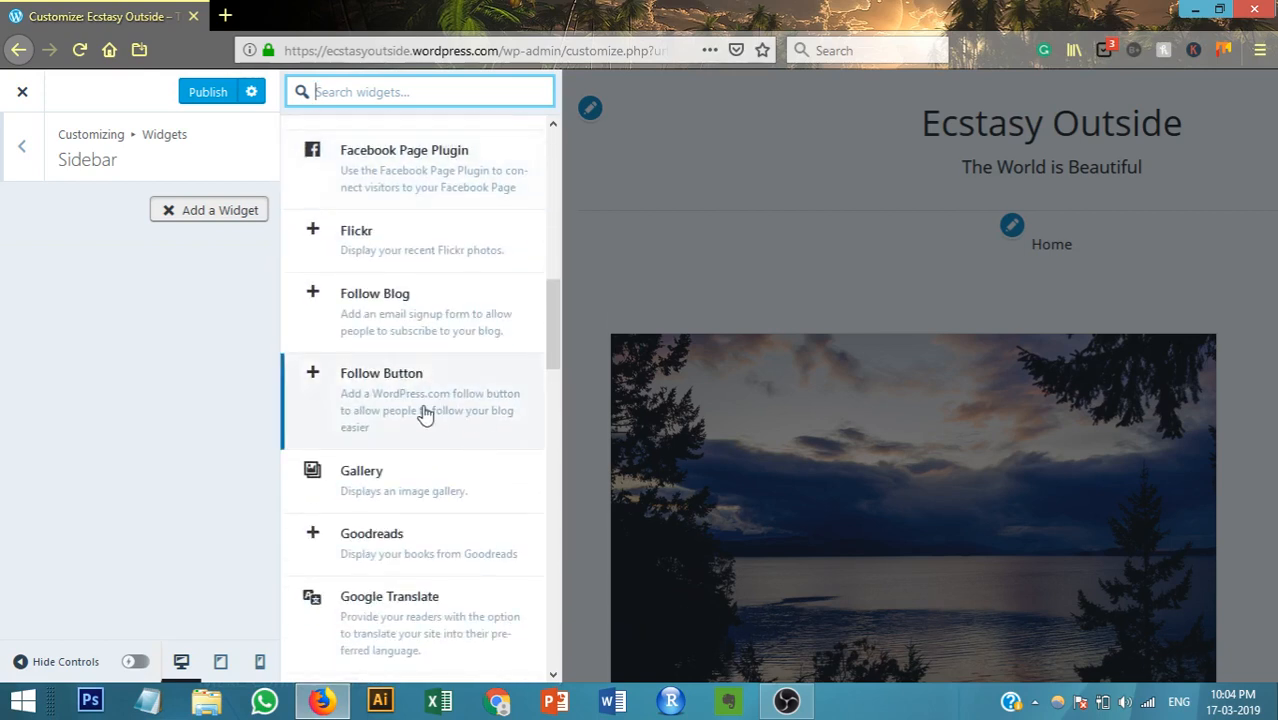
scroll(422, 414, down, 6)
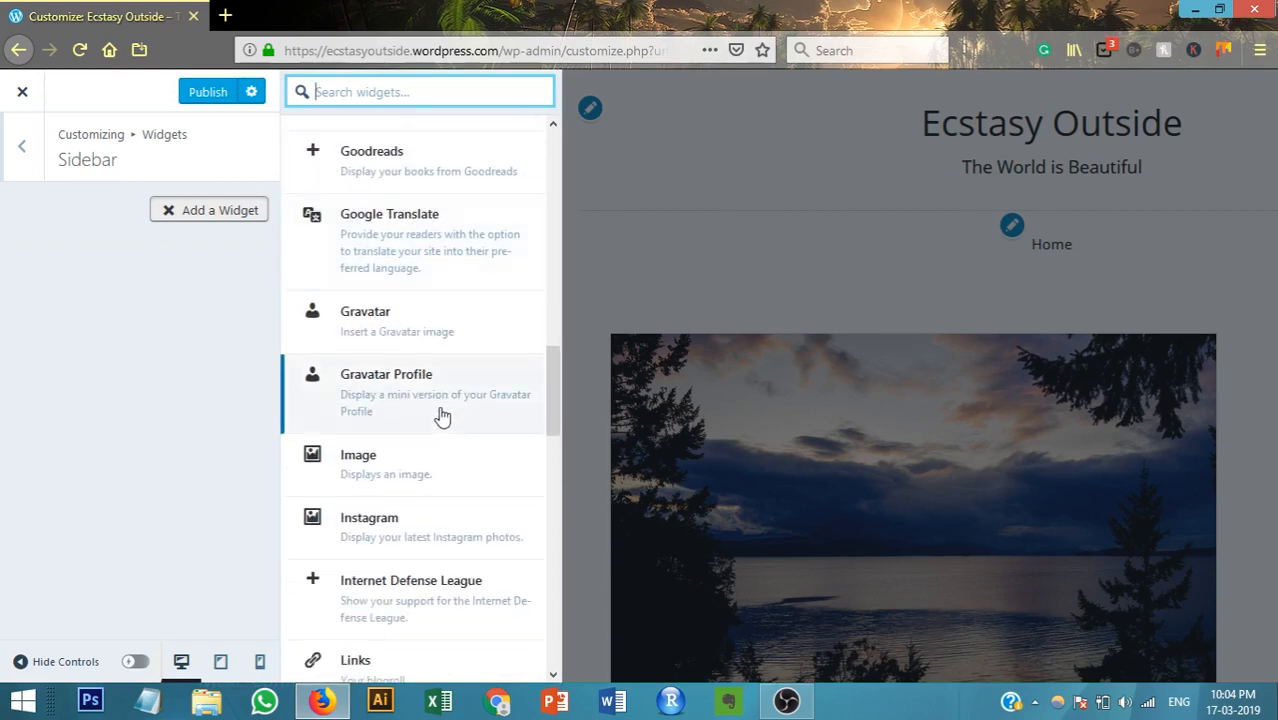
scroll(442, 425, down, 5)
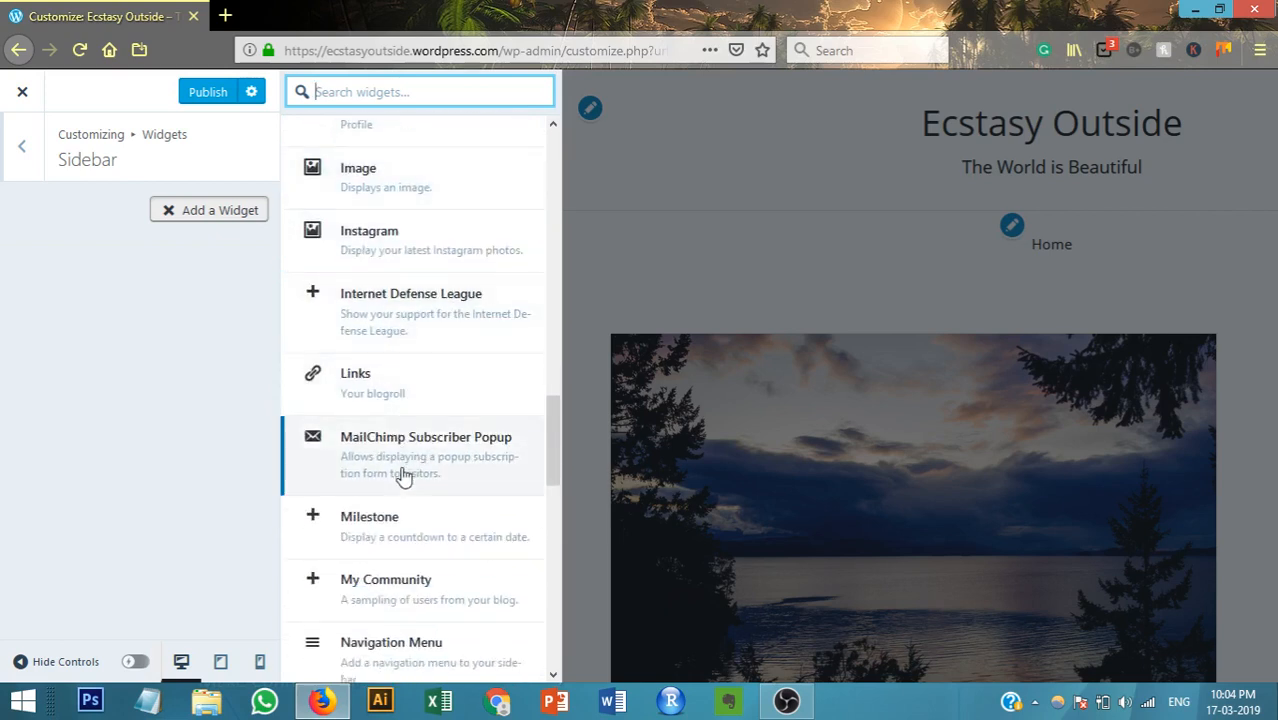
scroll(412, 465, down, 5)
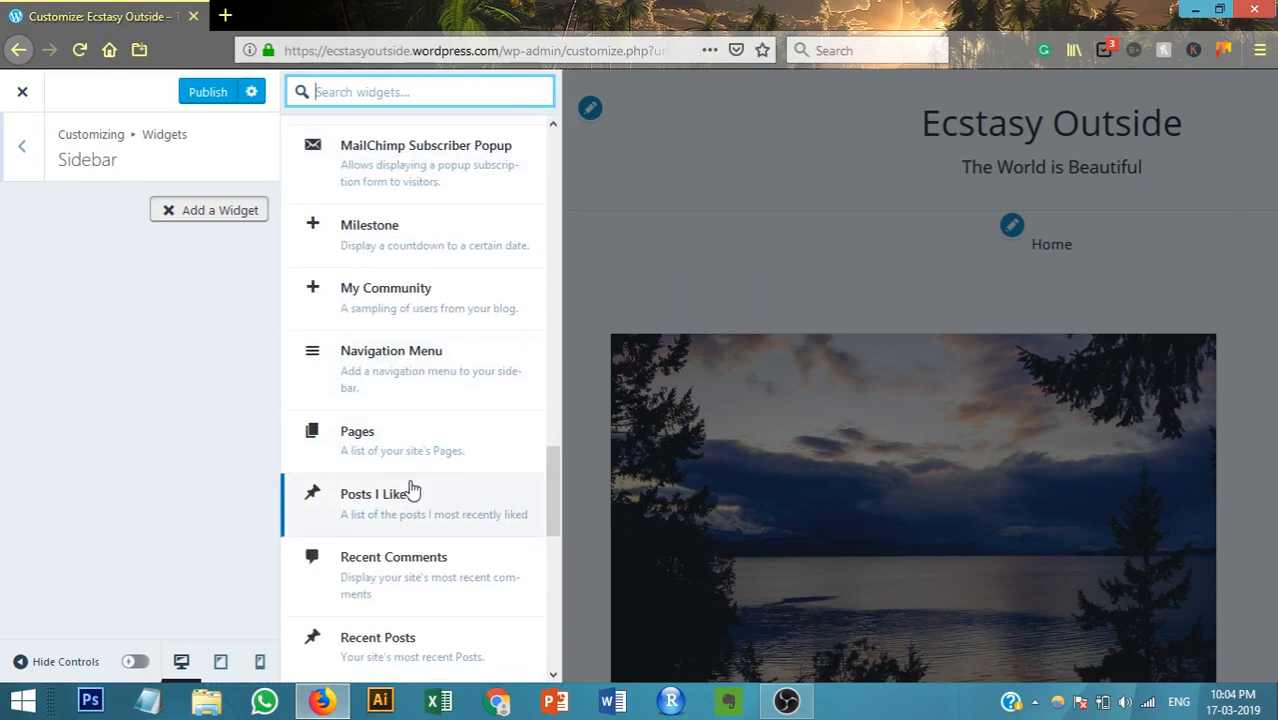
scroll(412, 486, down, 5)
click(408, 388)
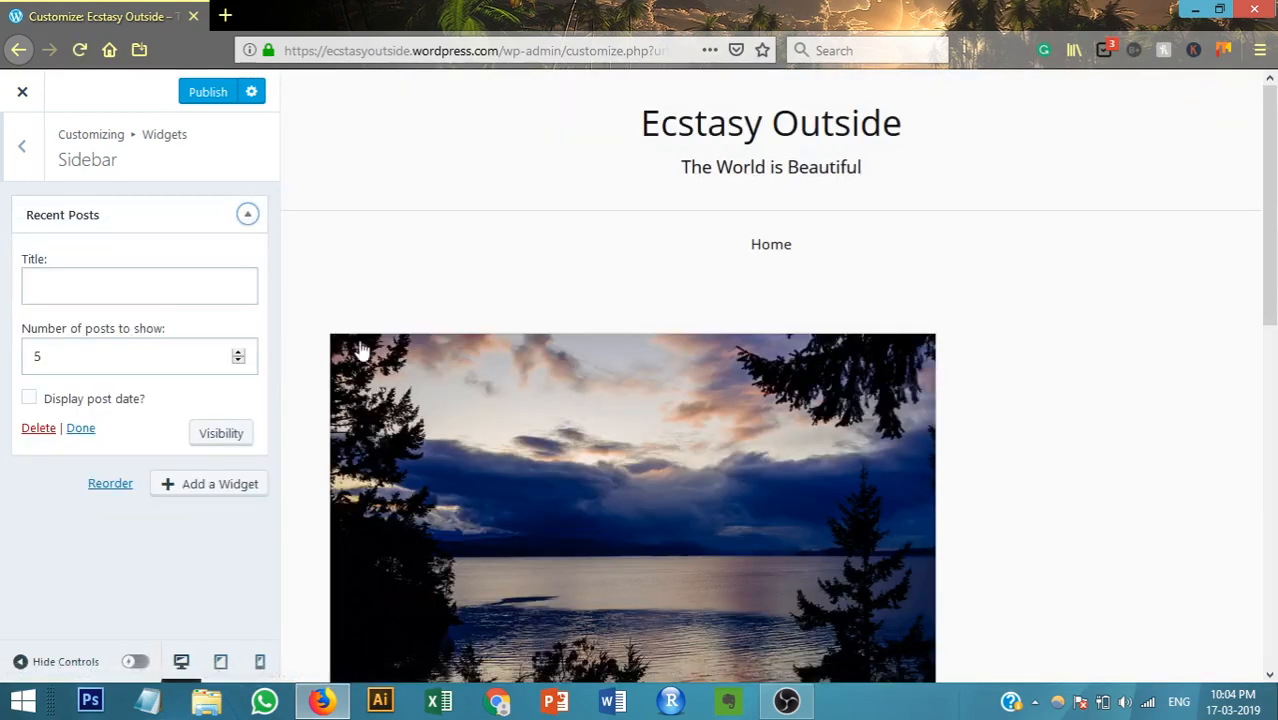
Title the sidebar's Recent Posts widget "Recent" and enable its post date display.
click(118, 291)
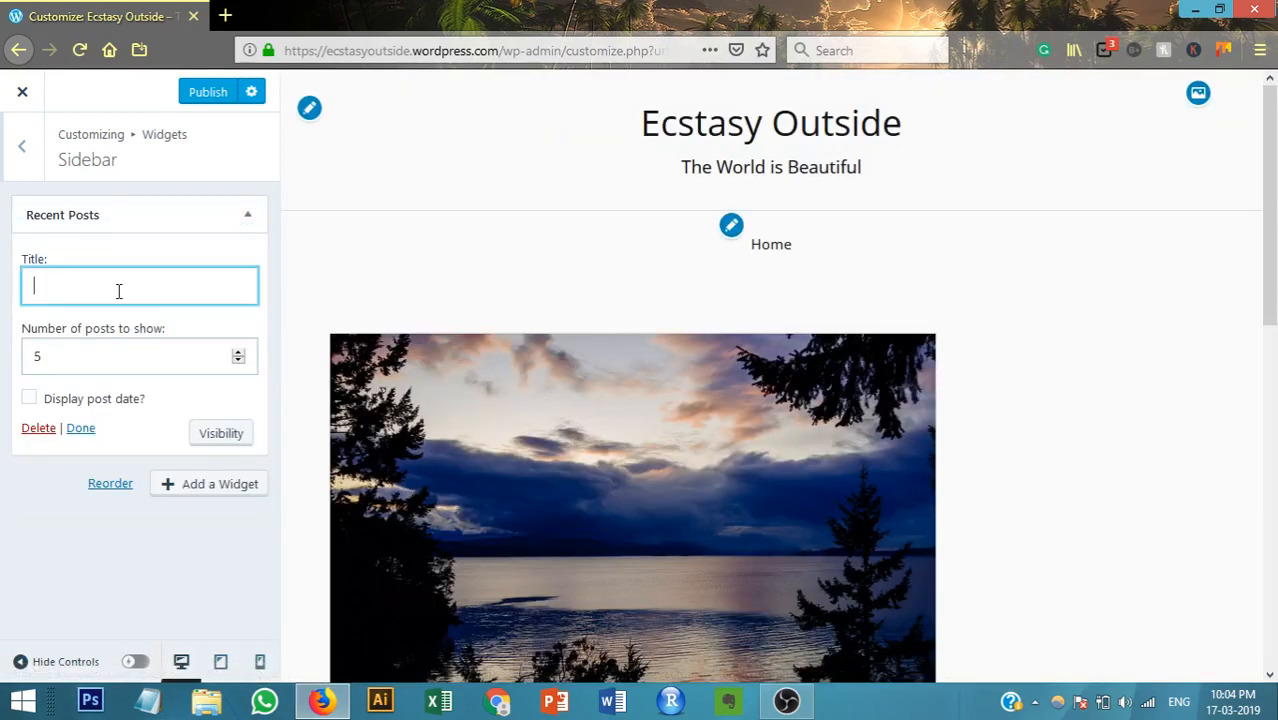
text(rec)
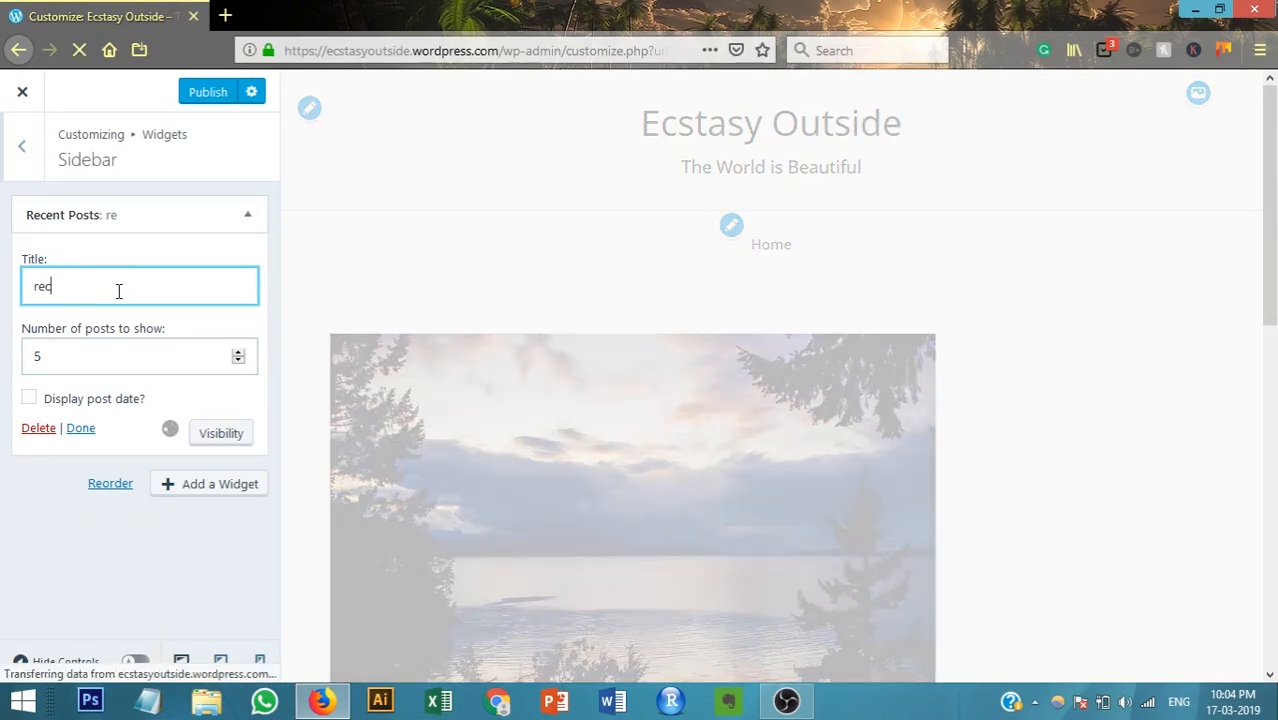
key(BackSpace)
key(BackSpace)
key(BackSpace)
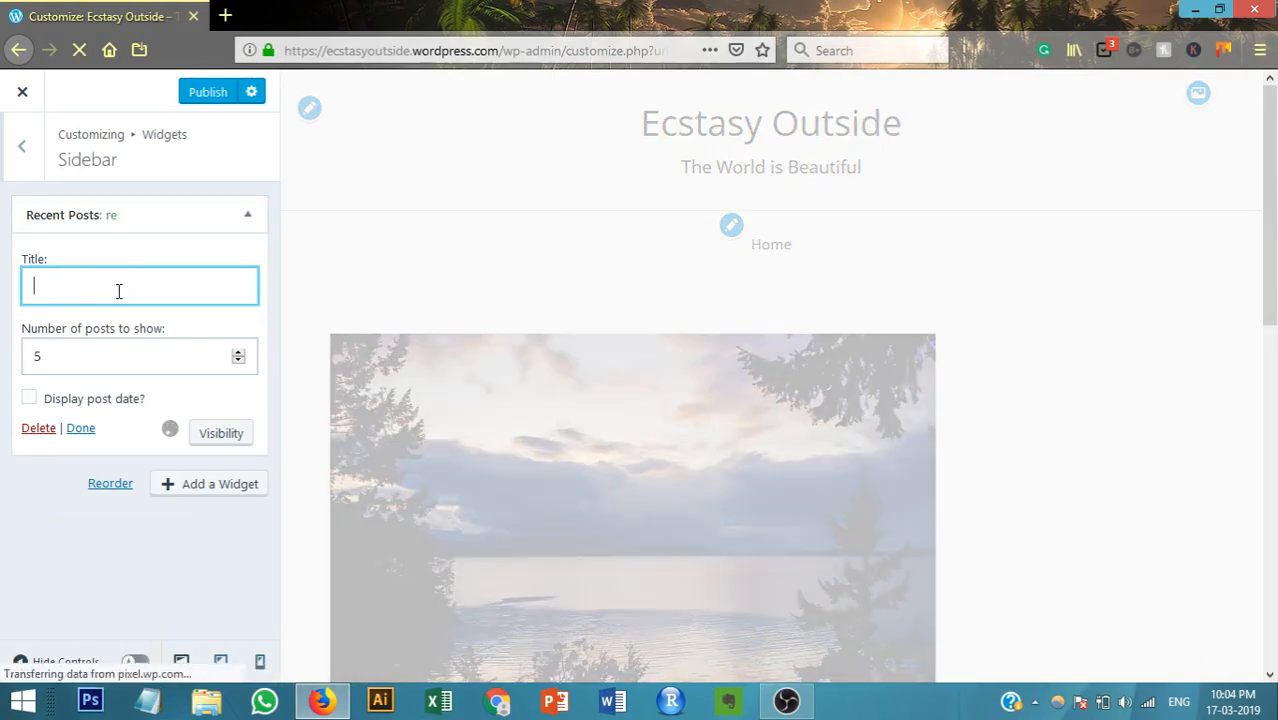
text(R)
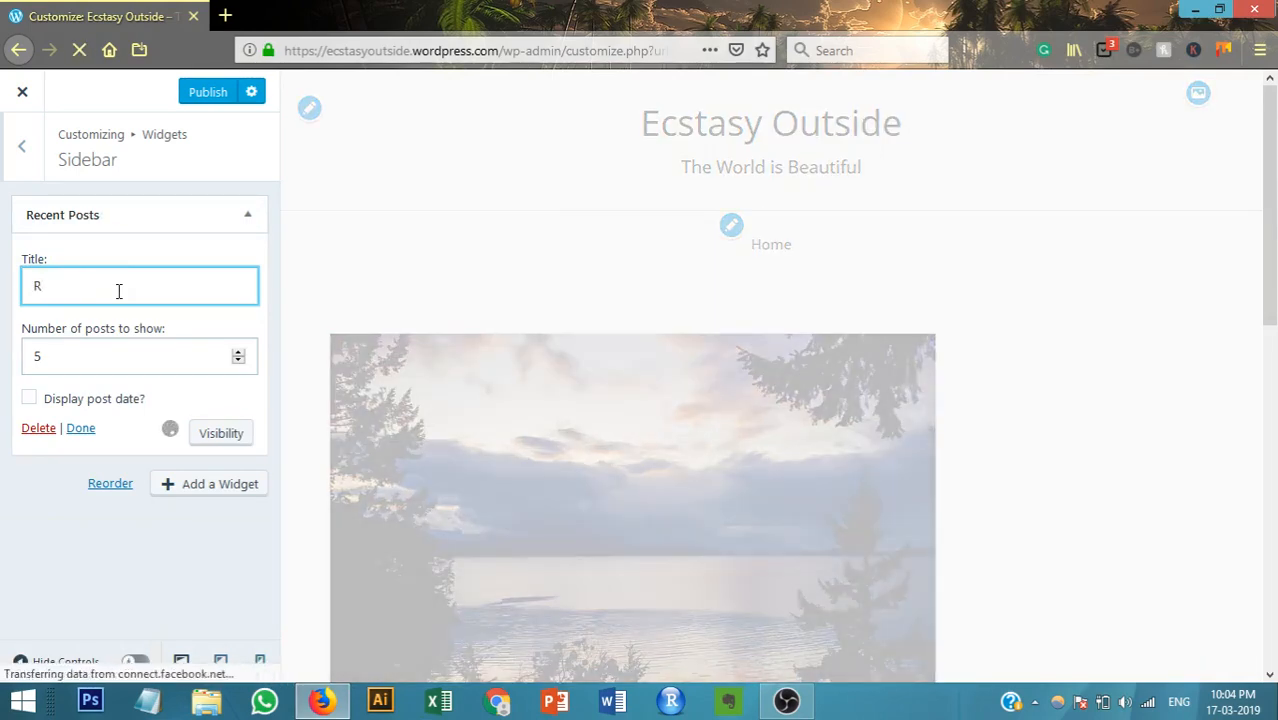
text(ecent)
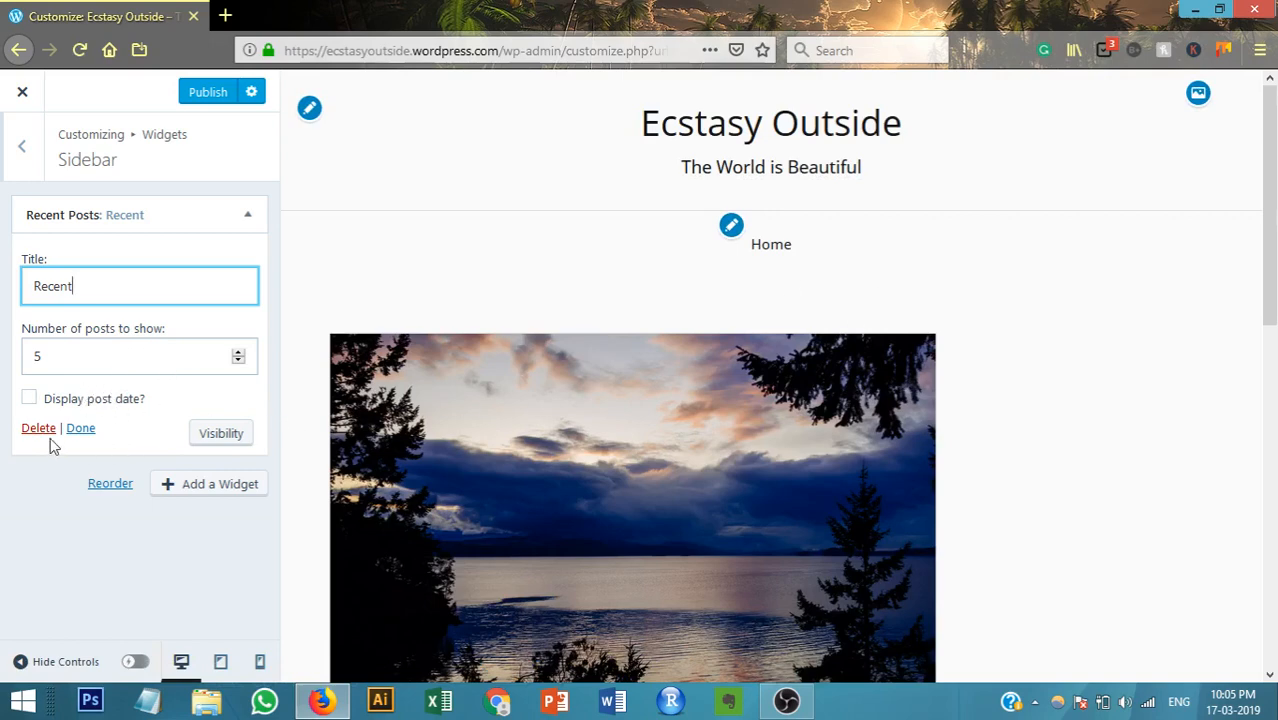
click(29, 398)
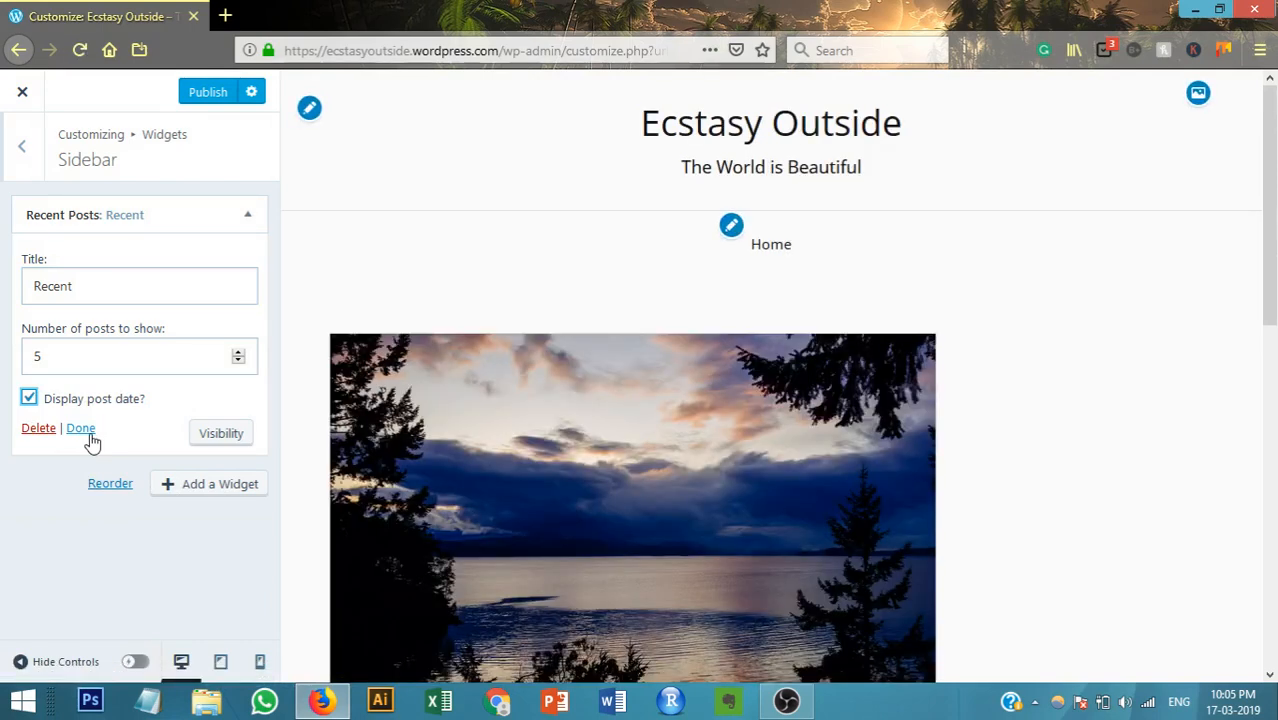
click(82, 430)
click(23, 152)
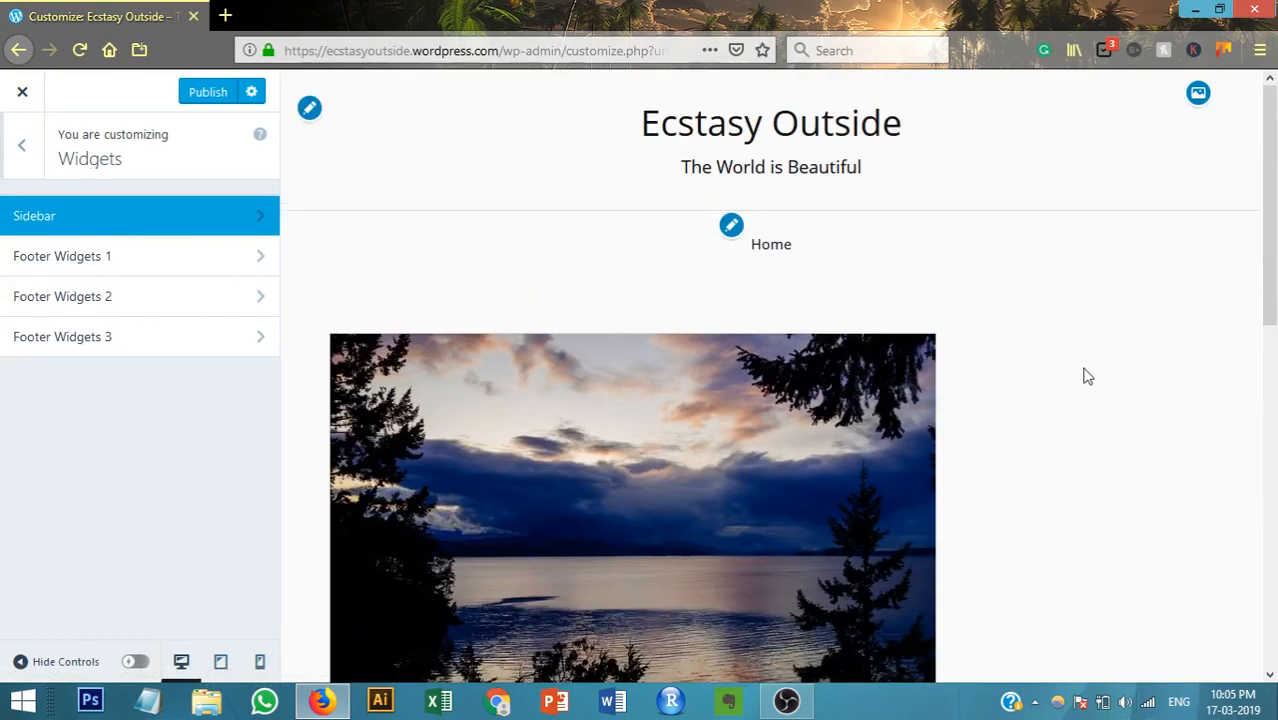
scroll(1124, 326, down, 4)
scroll(1184, 337, up, 4)
Add a Social Icons widget to the Footer Widgets 1 area and check it in the footer of the preview.
click(191, 260)
click(215, 210)
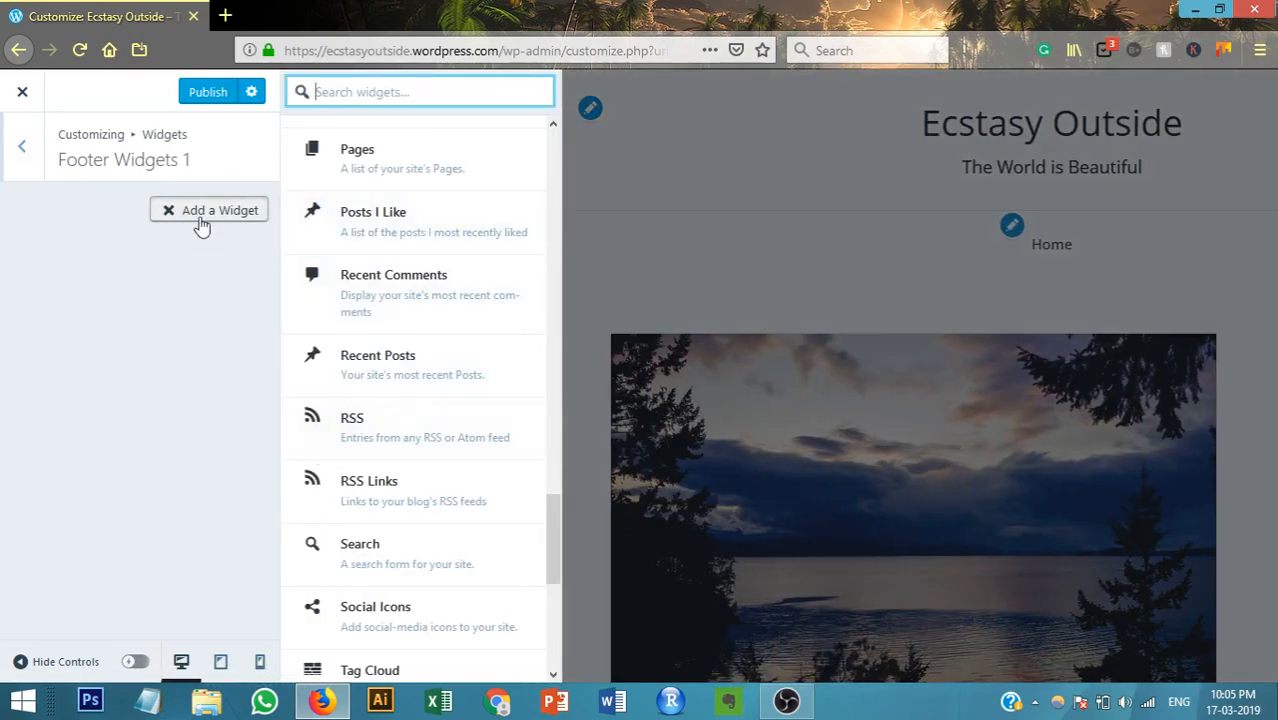
scroll(418, 500, down, 4)
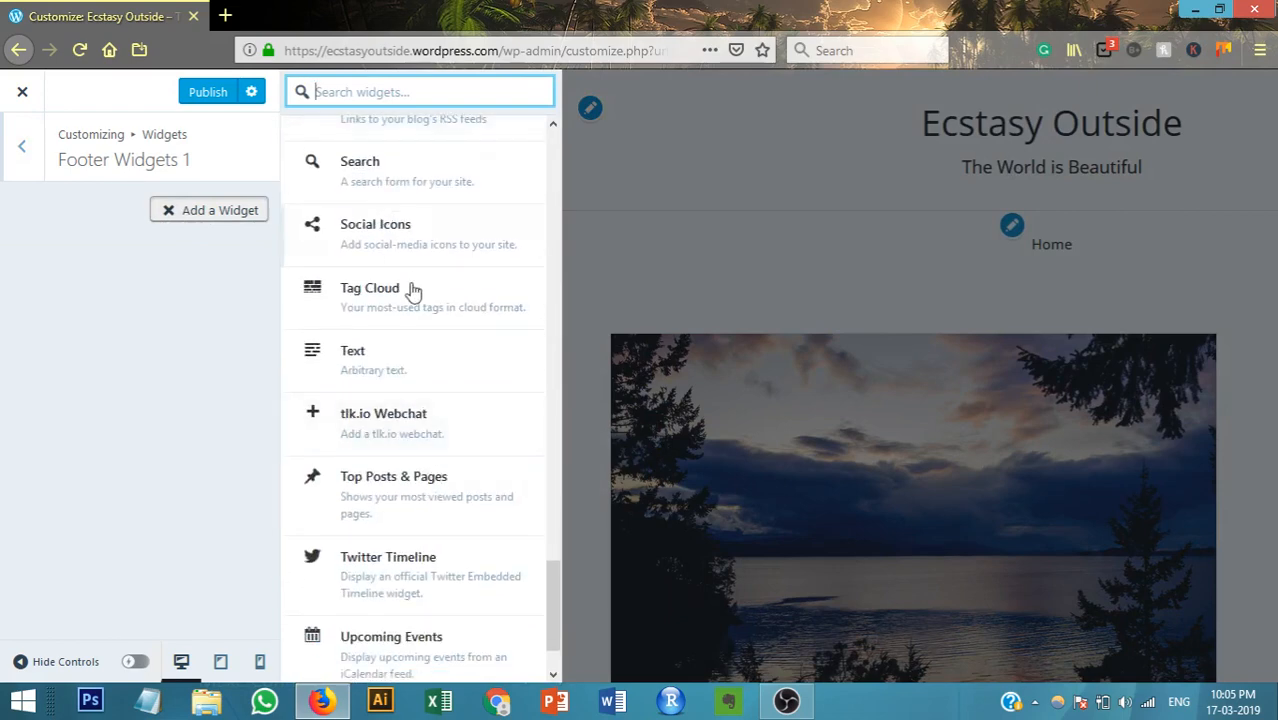
click(432, 252)
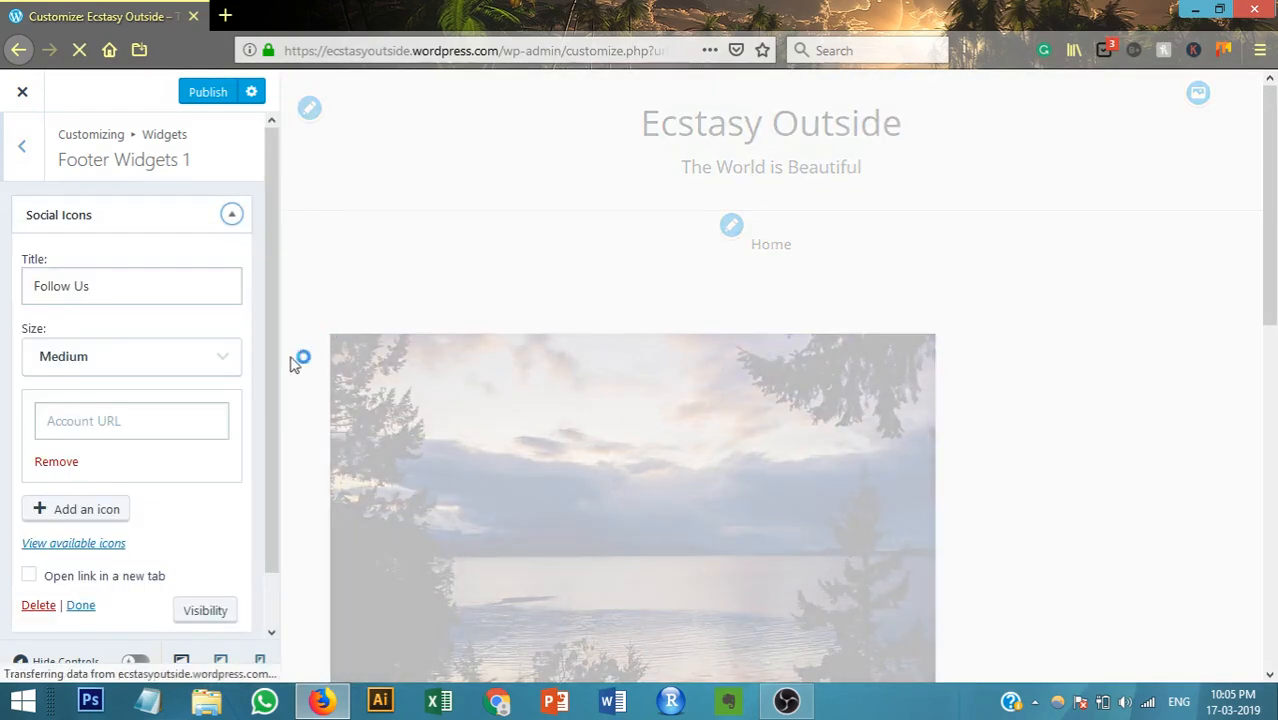
scroll(104, 469, down, 1)
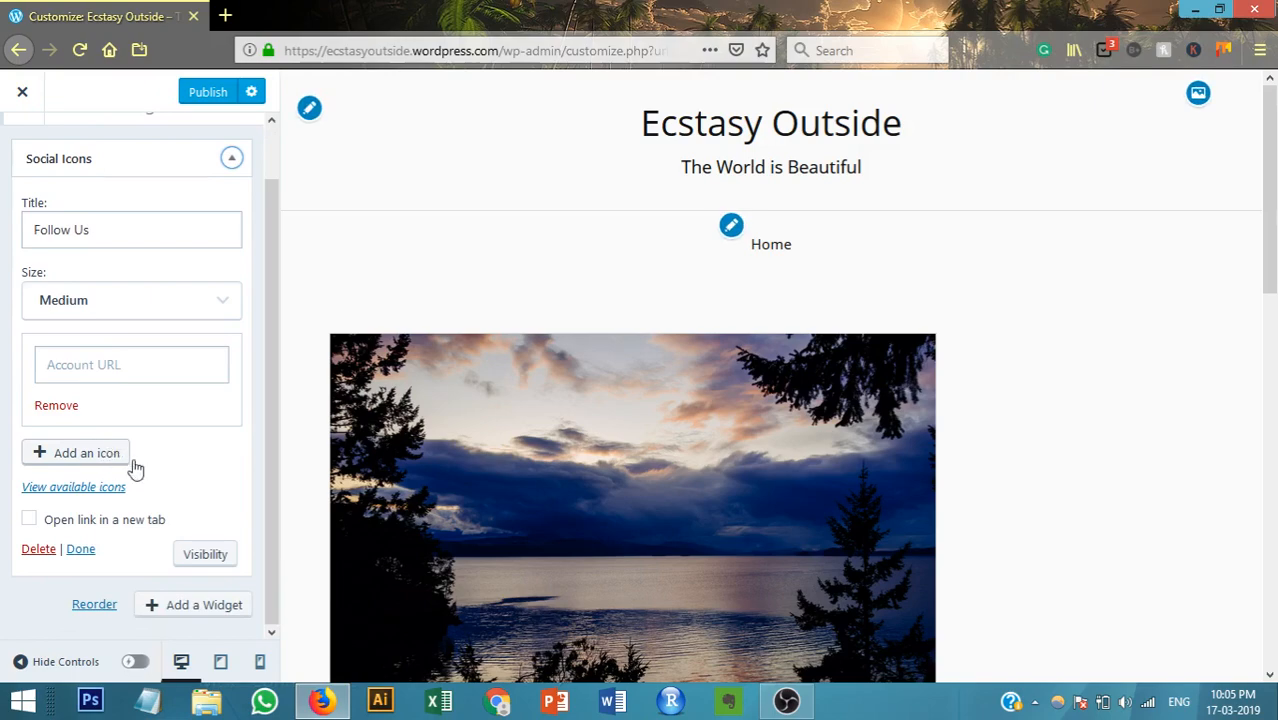
scroll(1037, 381, down, 5)
scroll(1037, 381, down, 5)
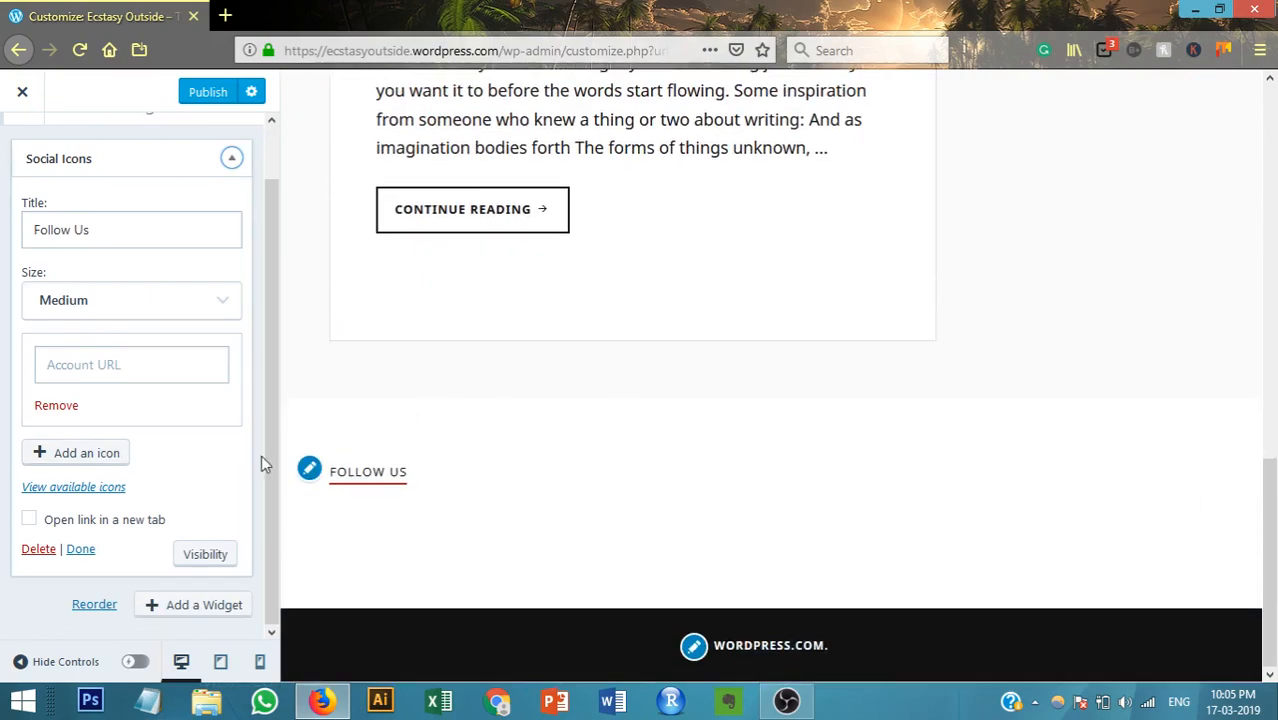
scroll(178, 228, up, 1)
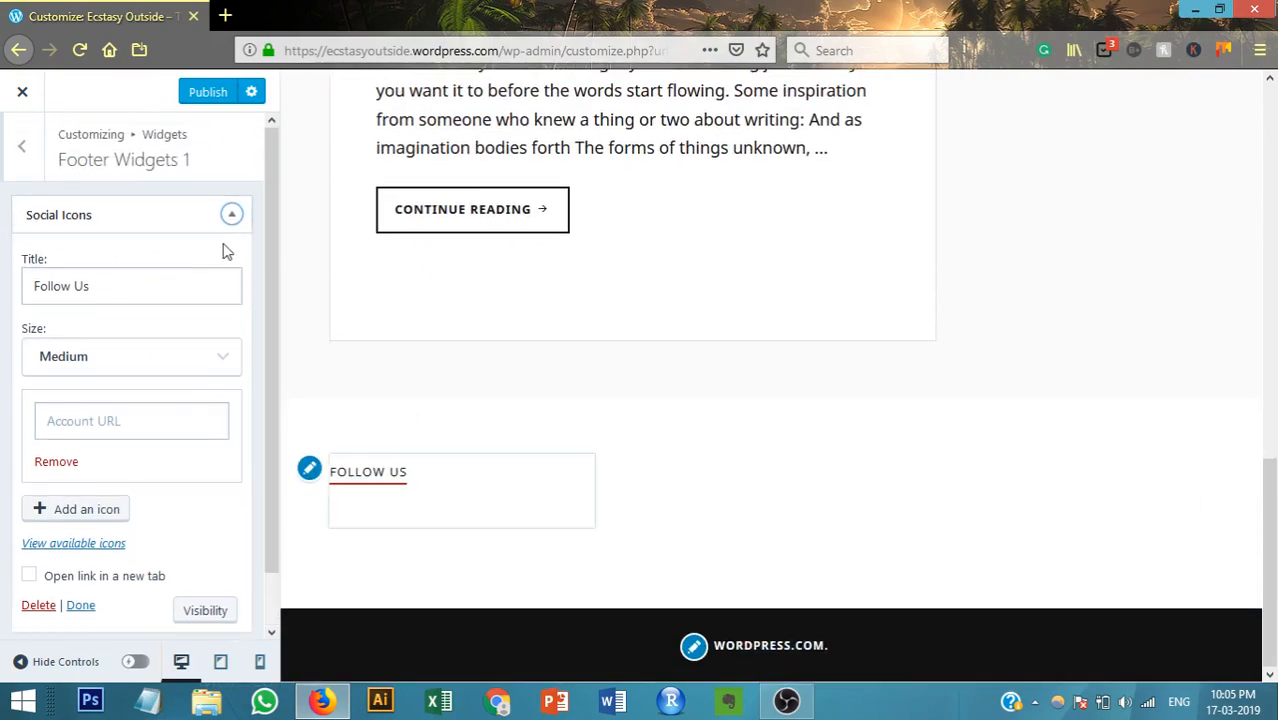
Return to the main customization options and publish the site changes.
click(21, 146)
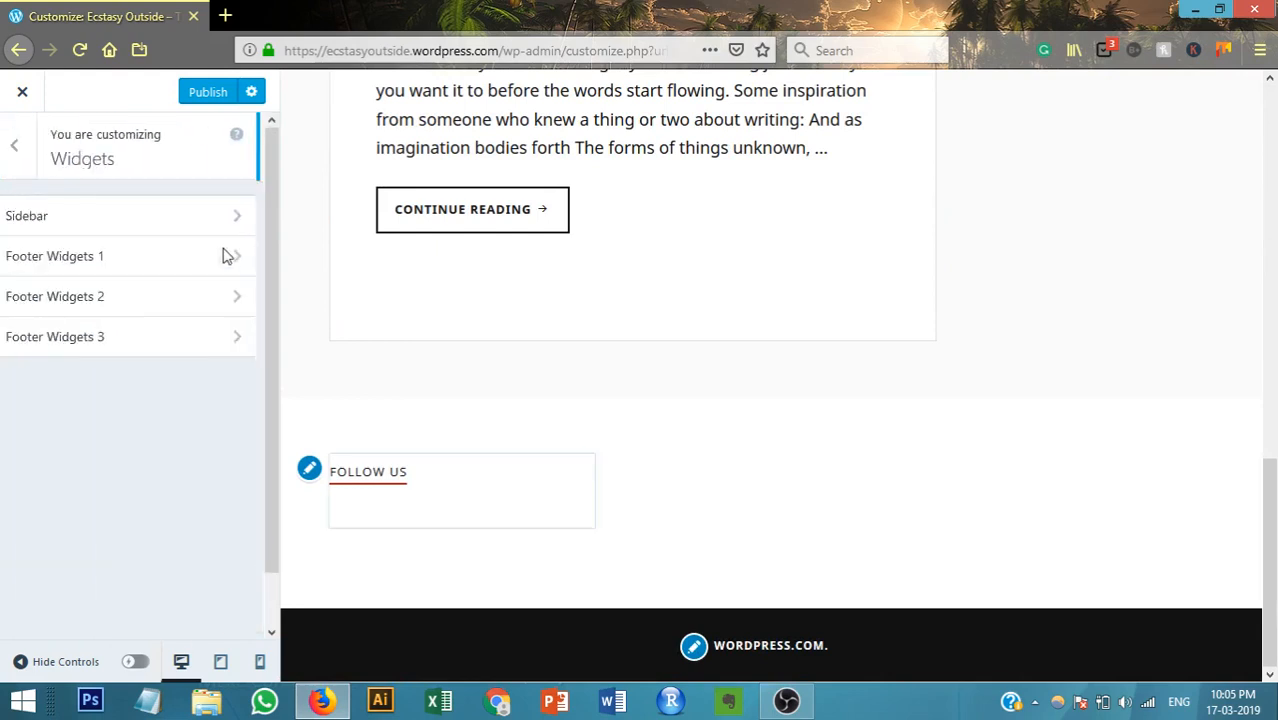
click(16, 148)
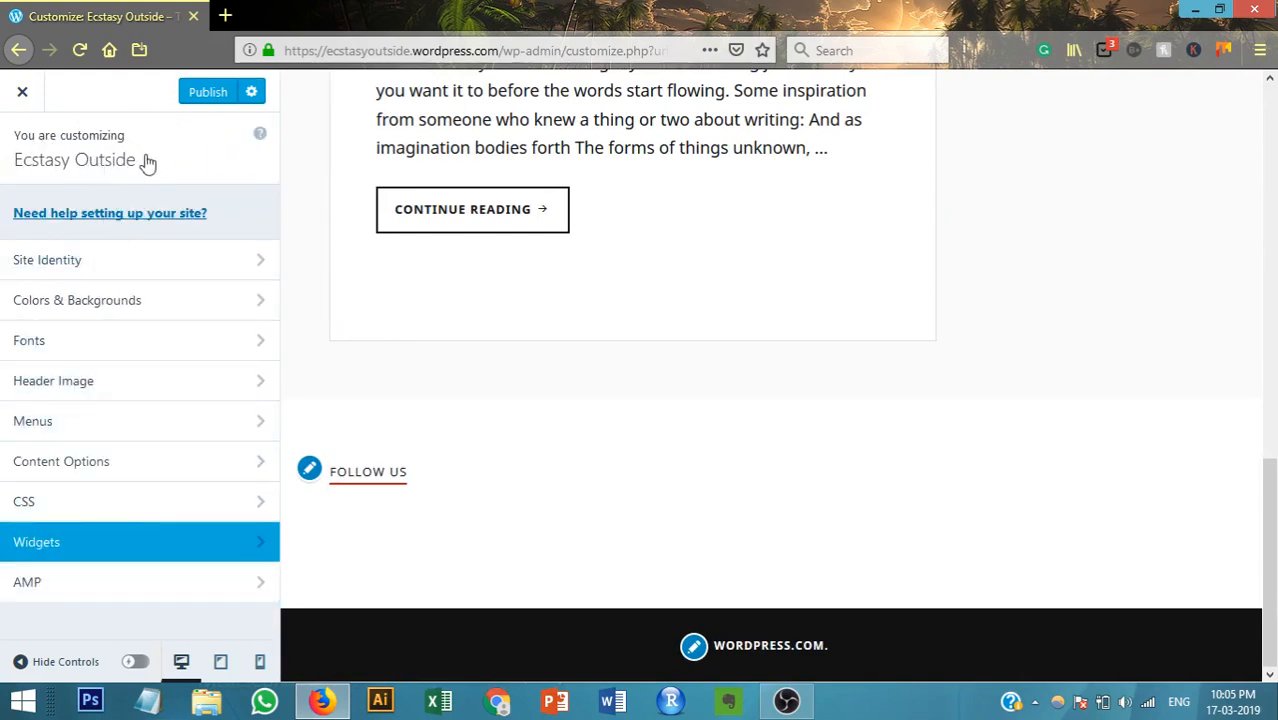
click(208, 91)
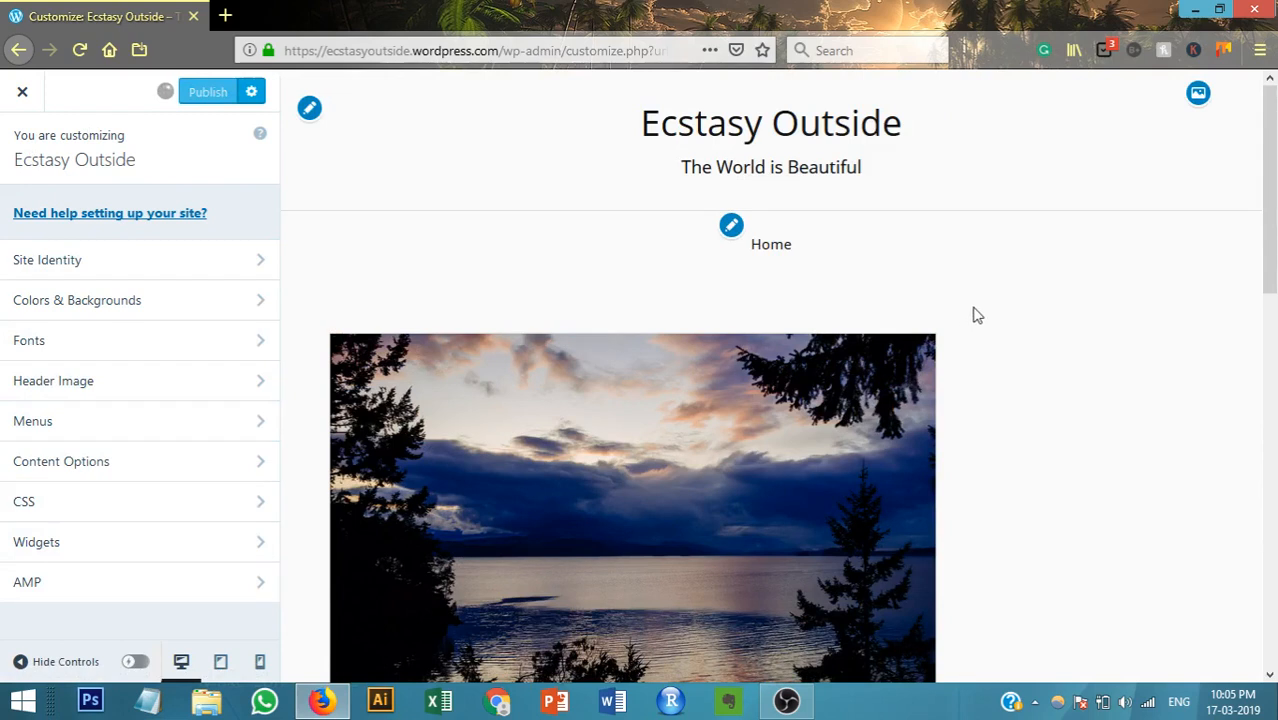
Open the browser's To-Do list and review the tasks for writing the post, including its title.
click(1103, 50)
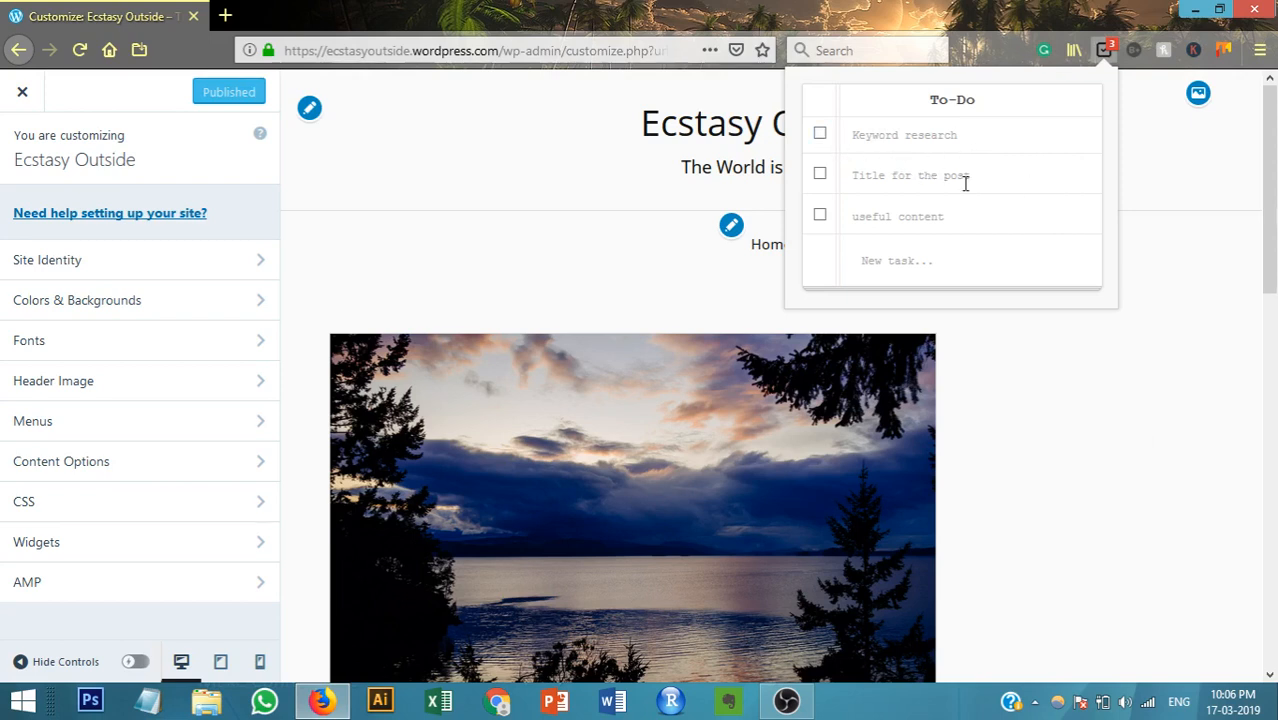
drag(970, 181, 847, 191)
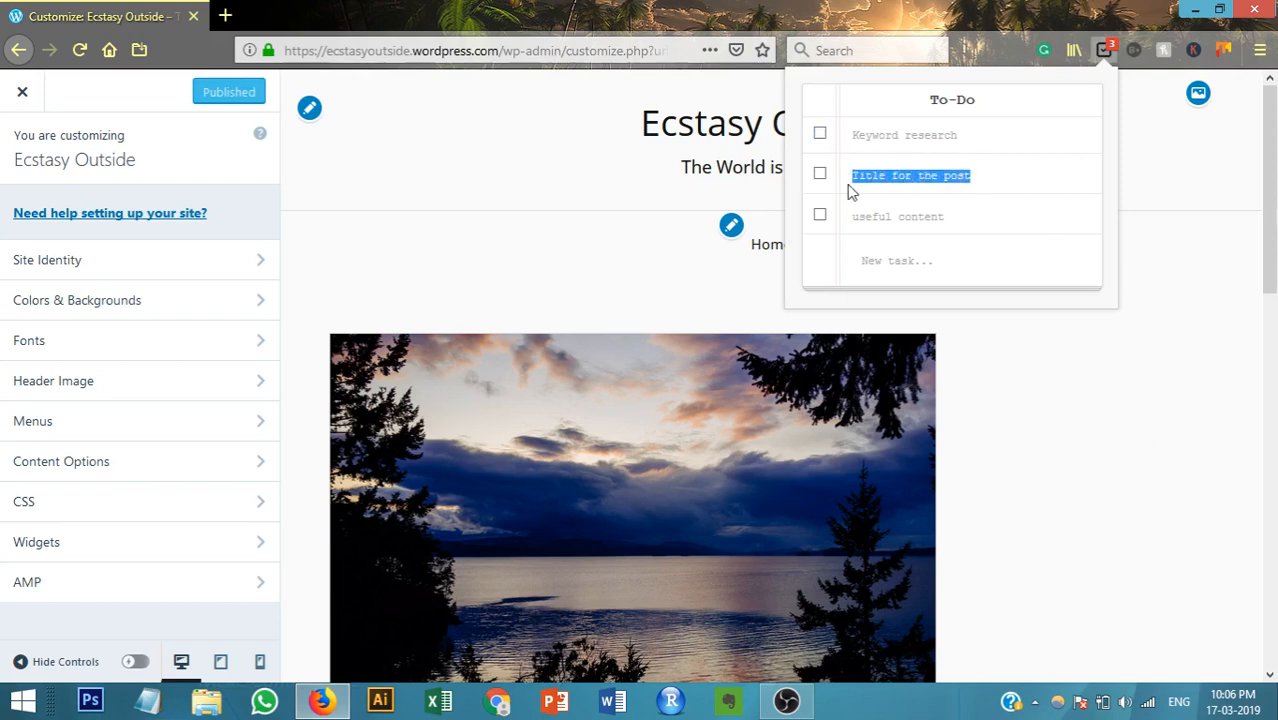
click(995, 305)
click(1108, 52)
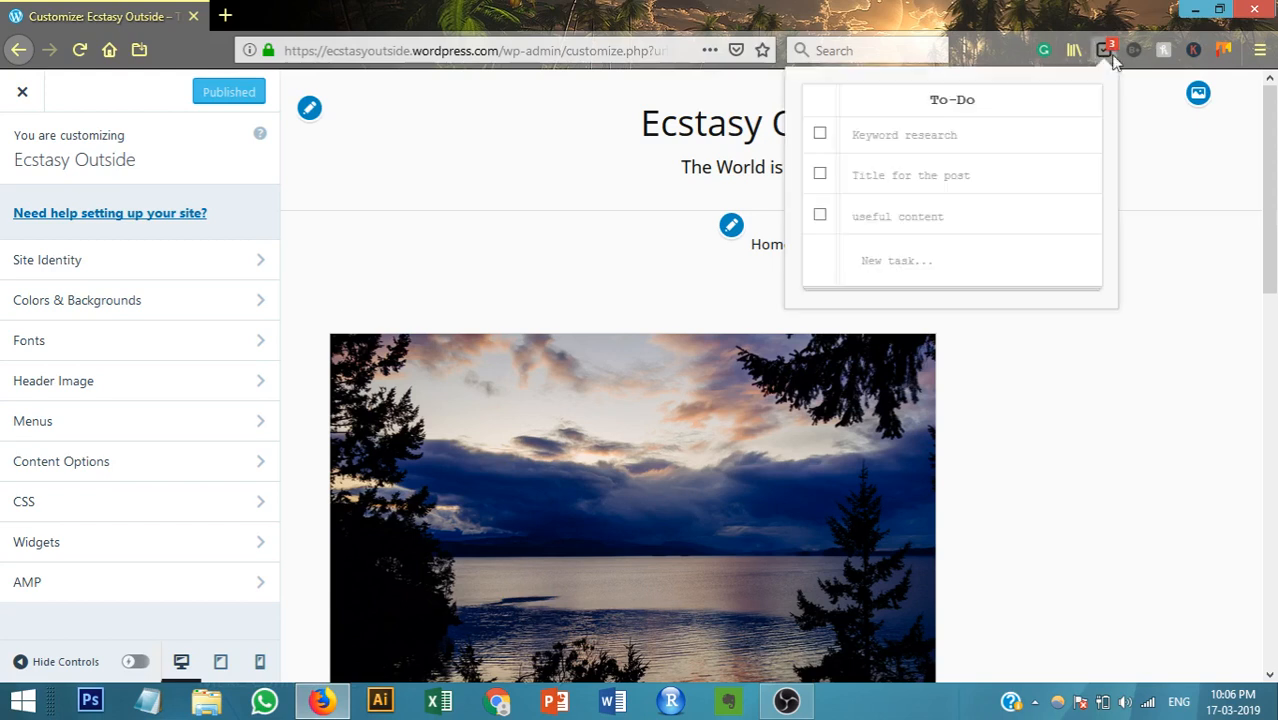
Review the "useful content" task in the browser's To-Do list.
drag(958, 222, 855, 230)
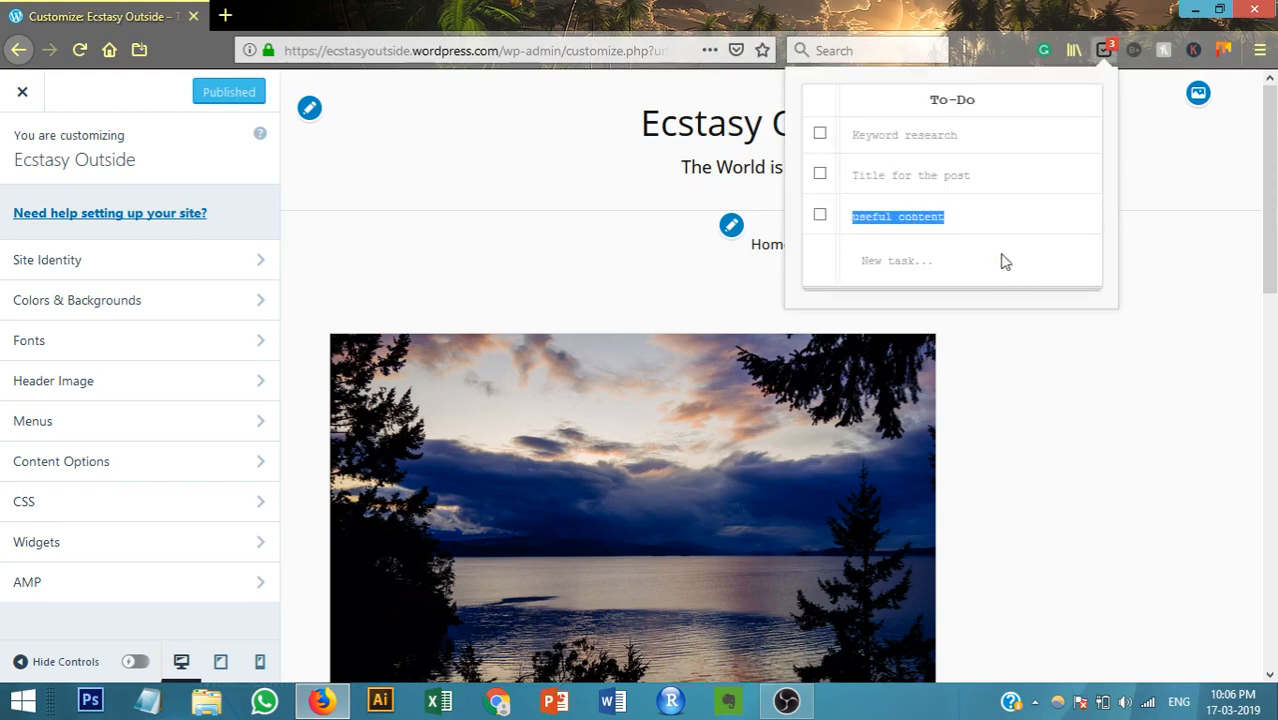
click(1089, 437)
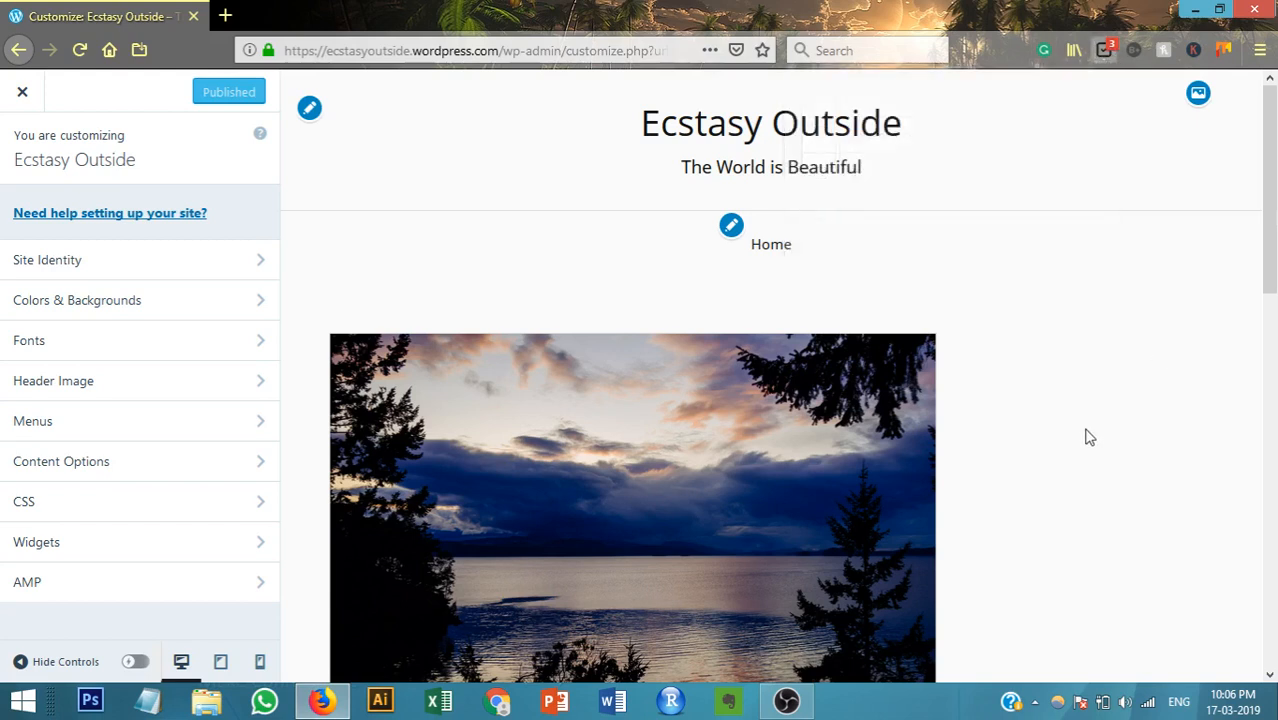
click(1106, 52)
click(1110, 58)
click(1108, 55)
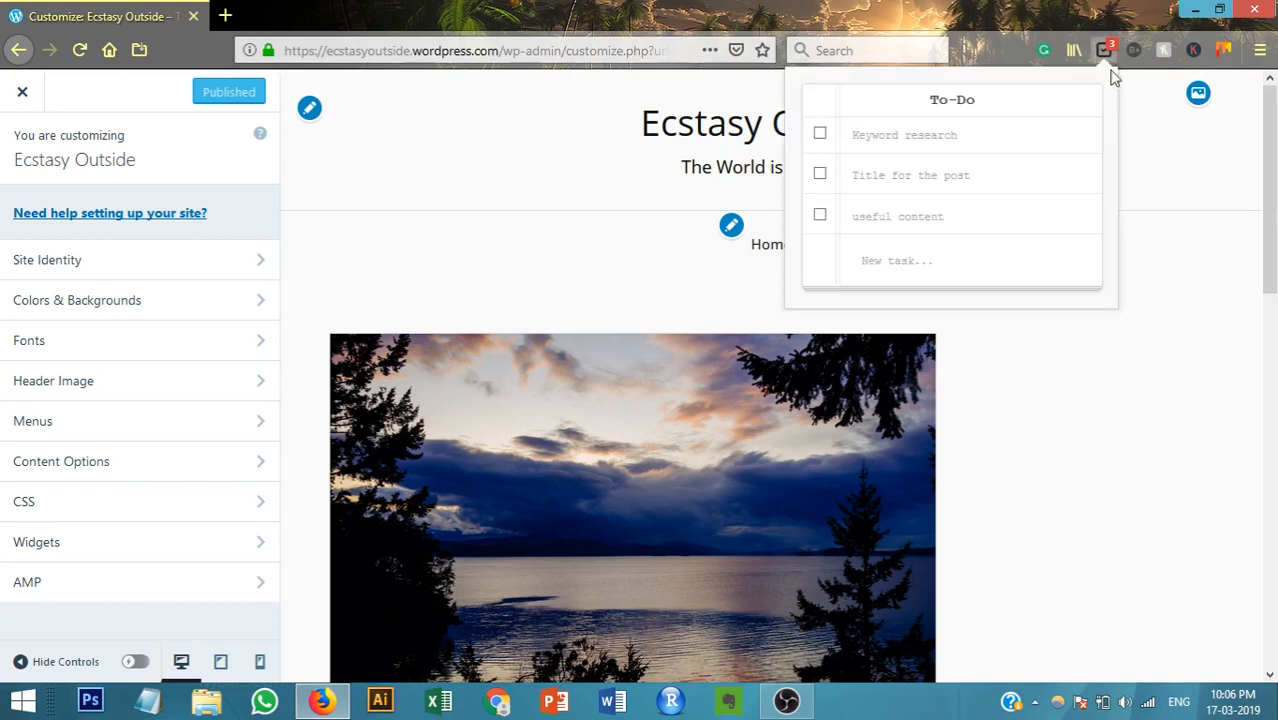
click(1107, 52)
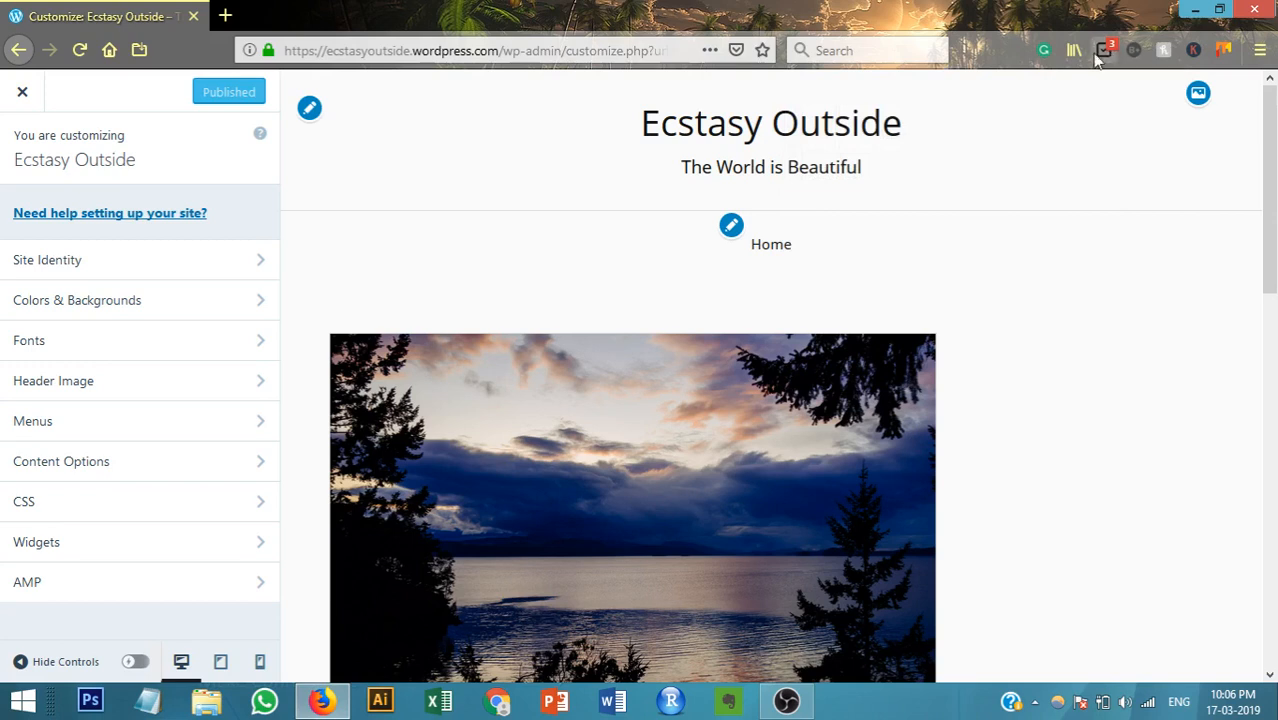
Check off the "useful content" task in the browser's To-Do list and close the list.
click(1103, 53)
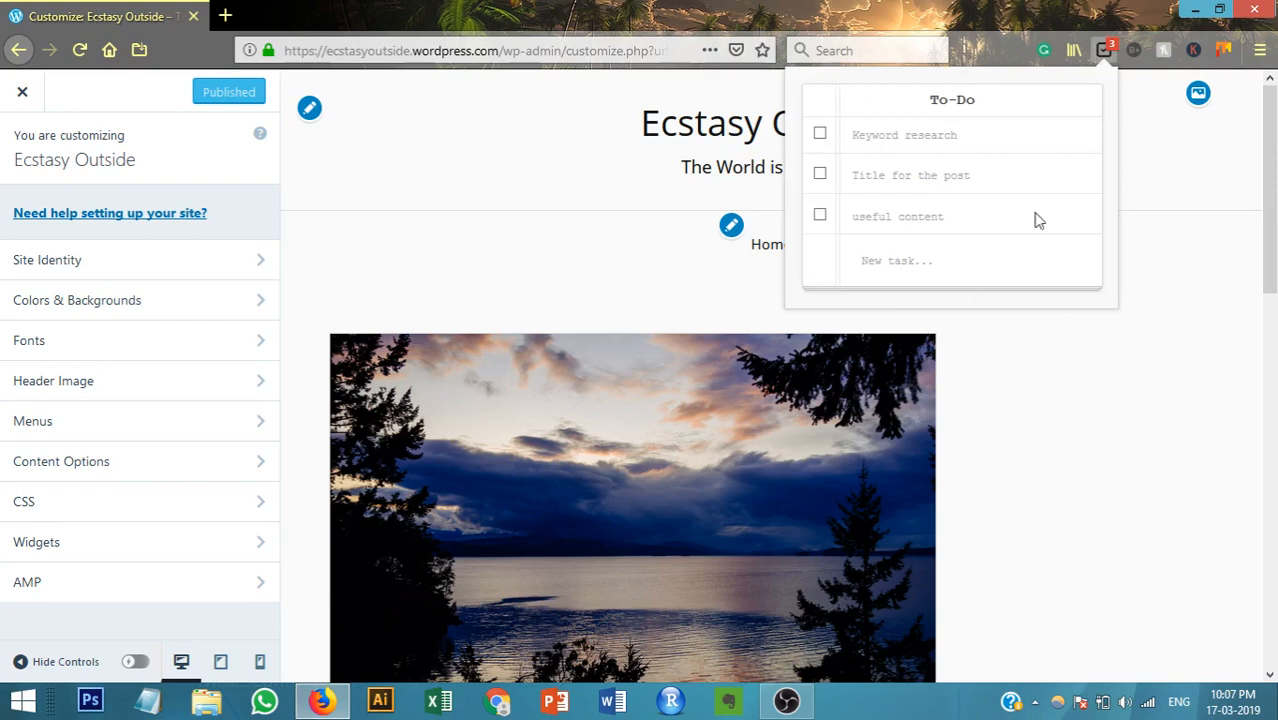
click(870, 270)
click(821, 216)
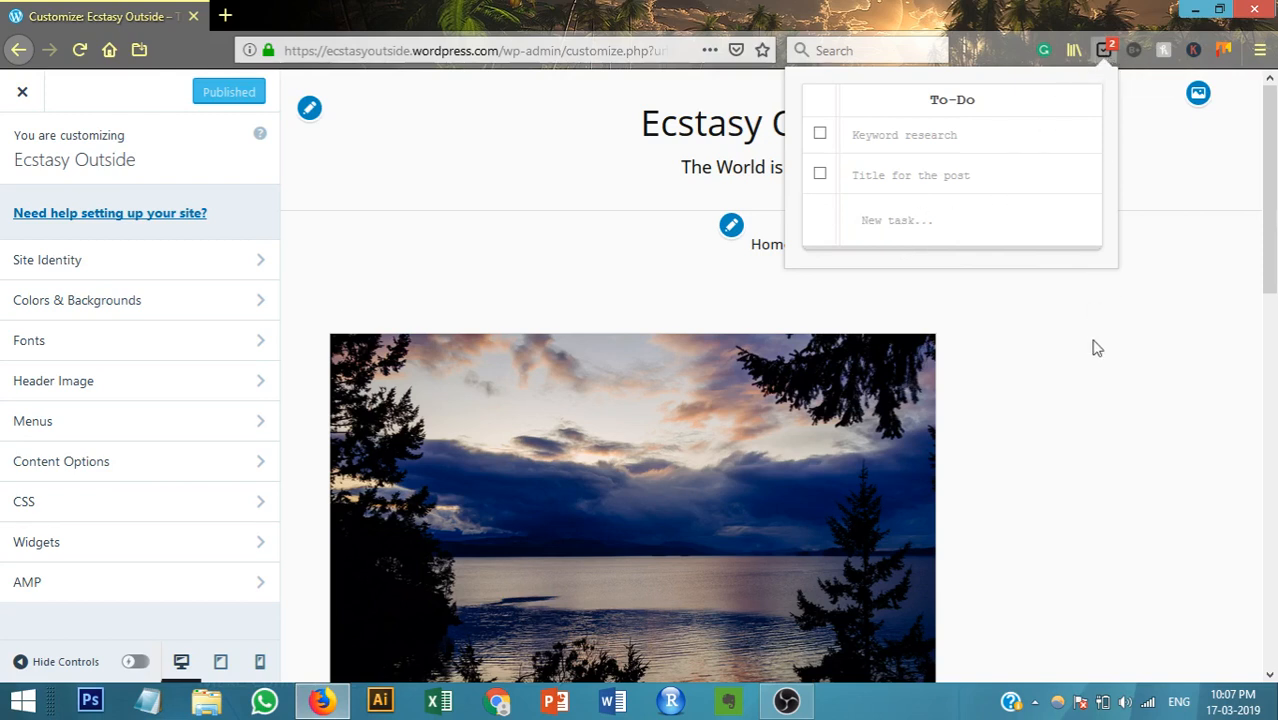
click(1078, 405)
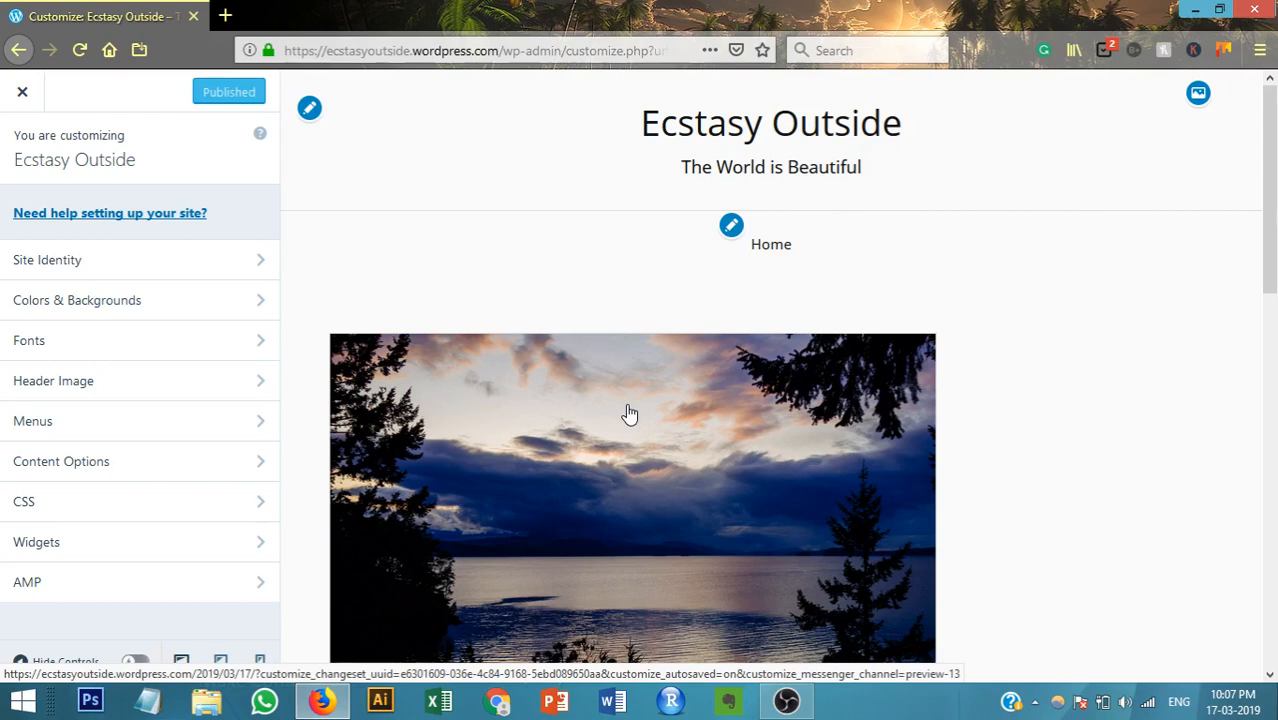
Review the remaining keyword research and post title tasks in the To-Do list, and close it.
click(1104, 49)
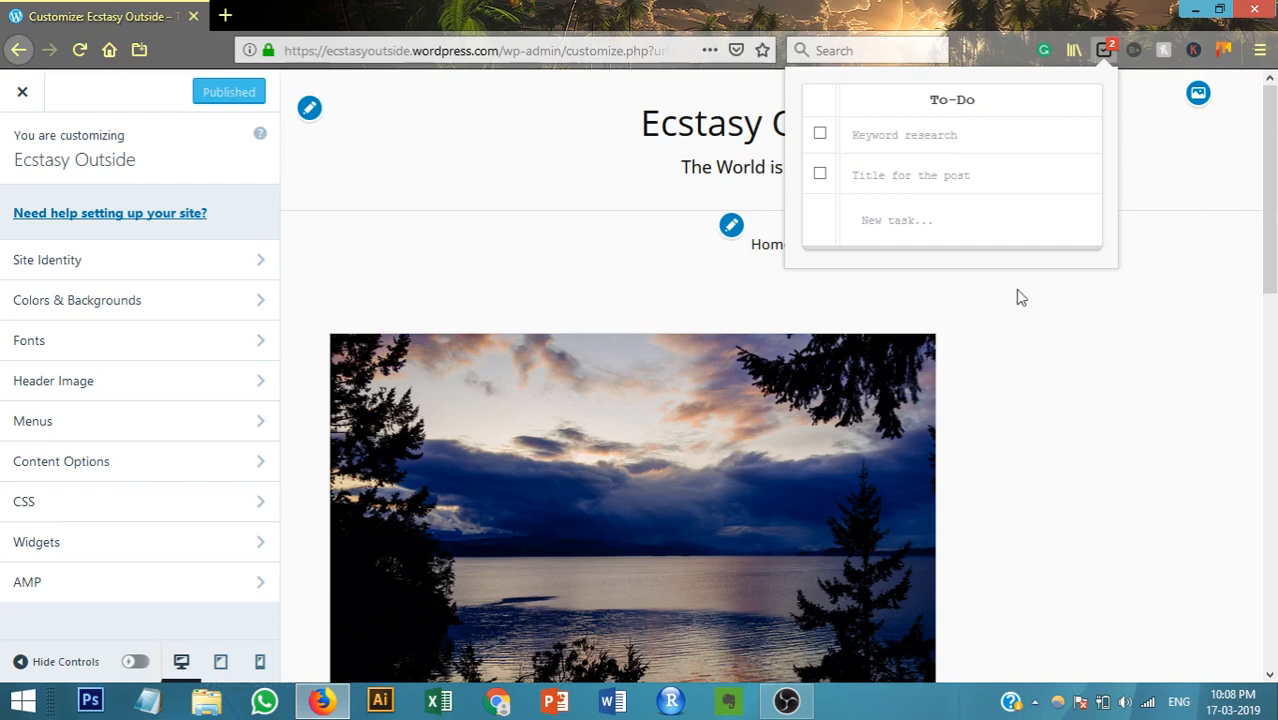
click(1106, 50)
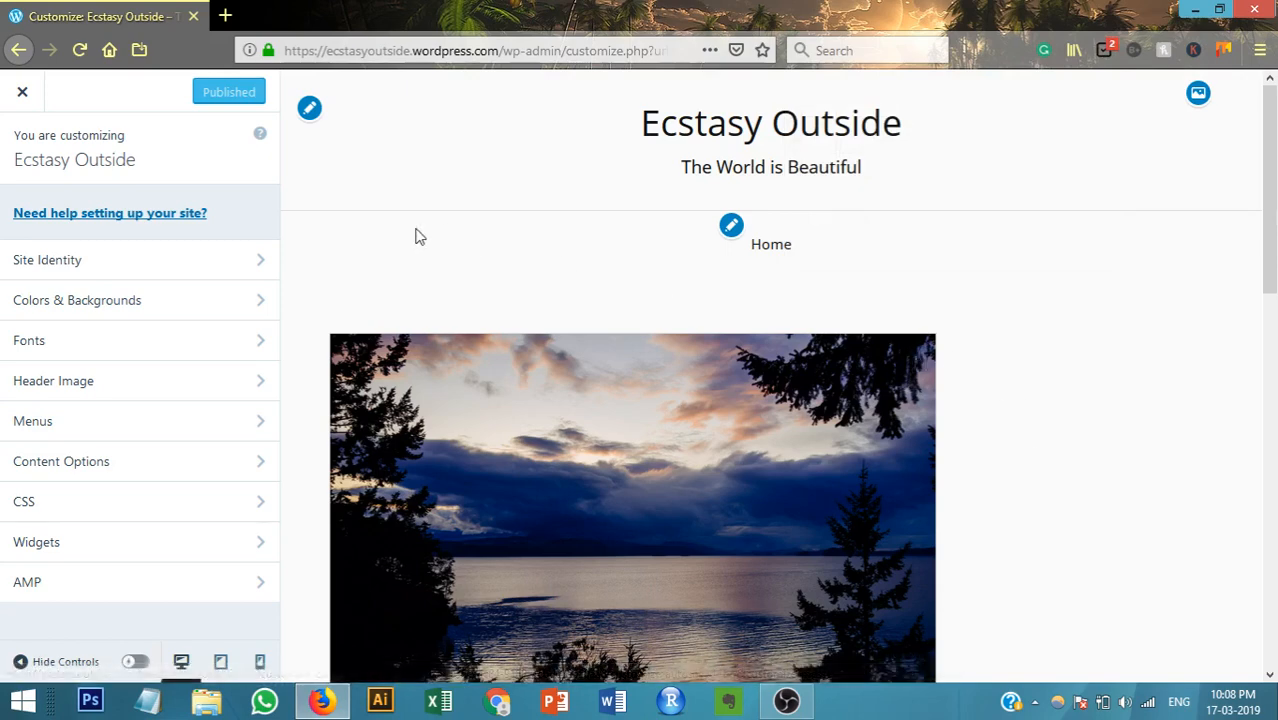
drag(1275, 145, 1272, 176)
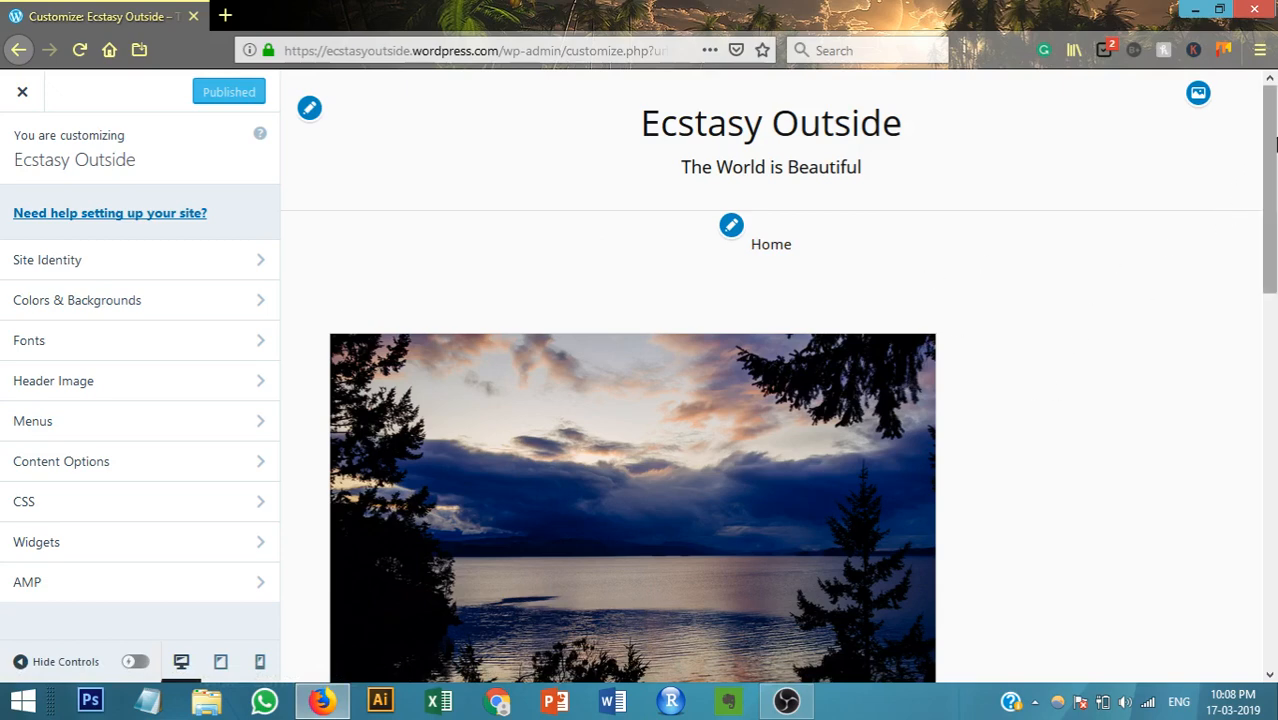
drag(1271, 145, 1103, 120)
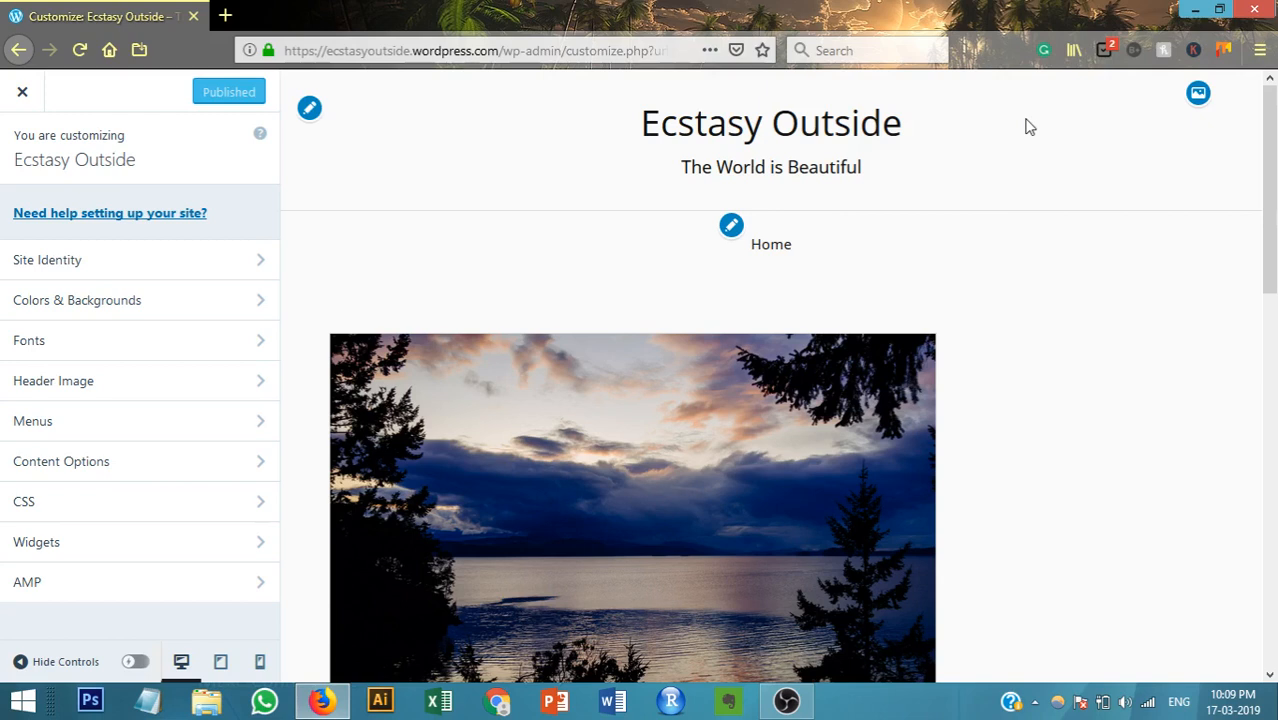
click(1107, 58)
click(1180, 295)
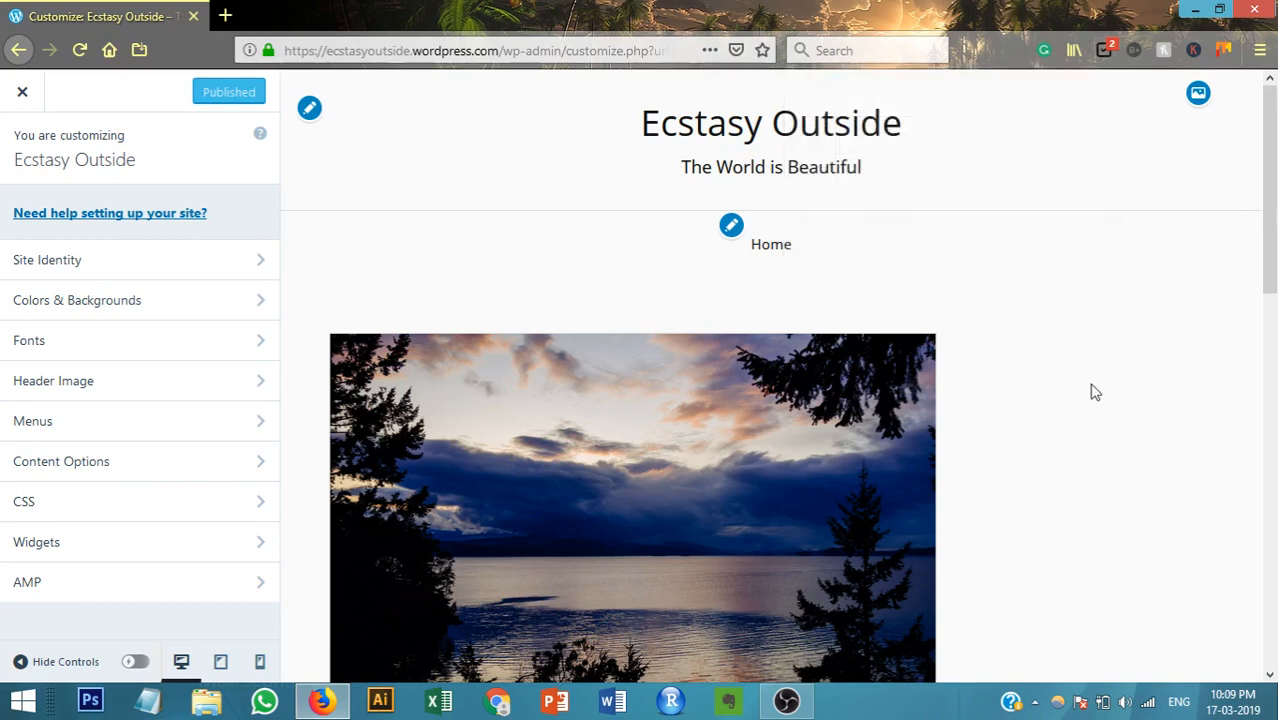